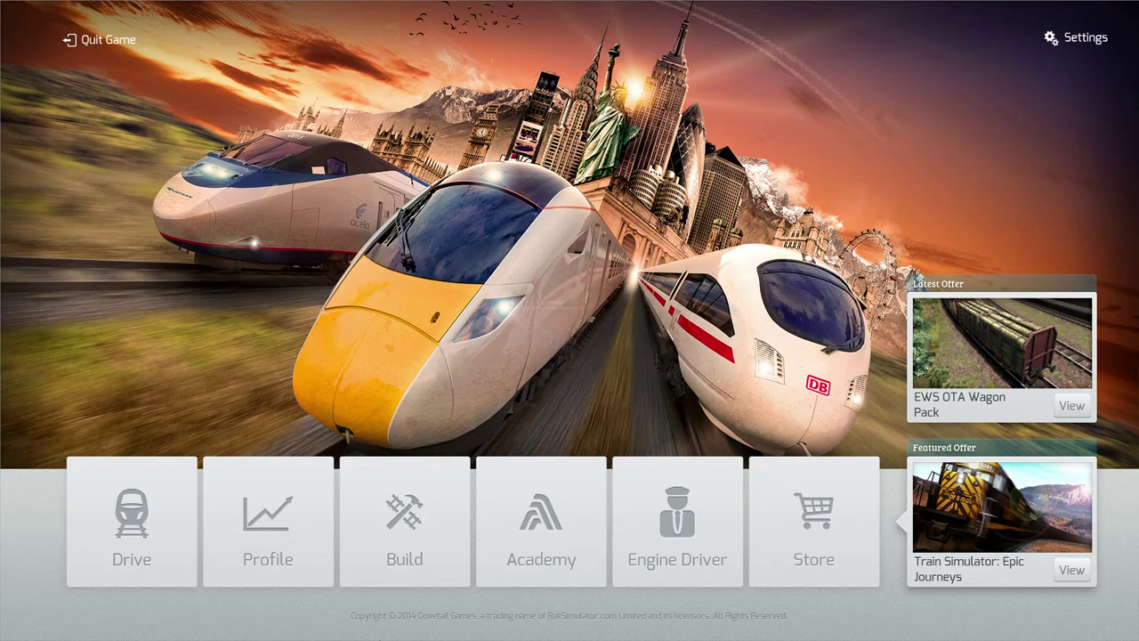
Delete the Free roam scenario of the NEC: New Haven - Boston route from the scenario builder.
click(382, 515)
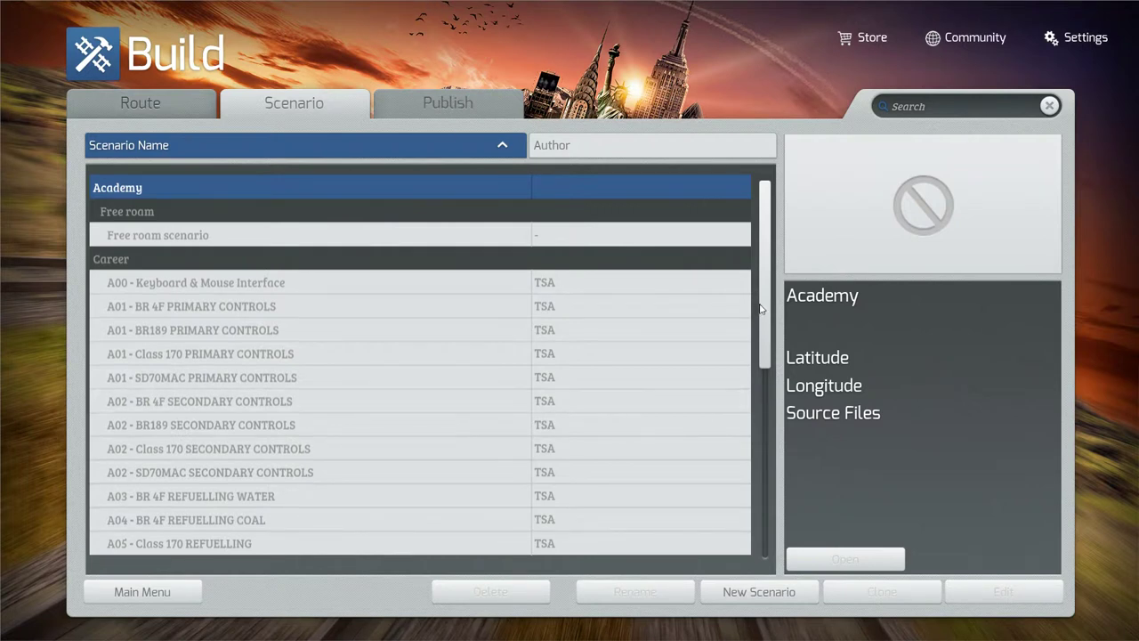
scroll(684, 522, down, 10)
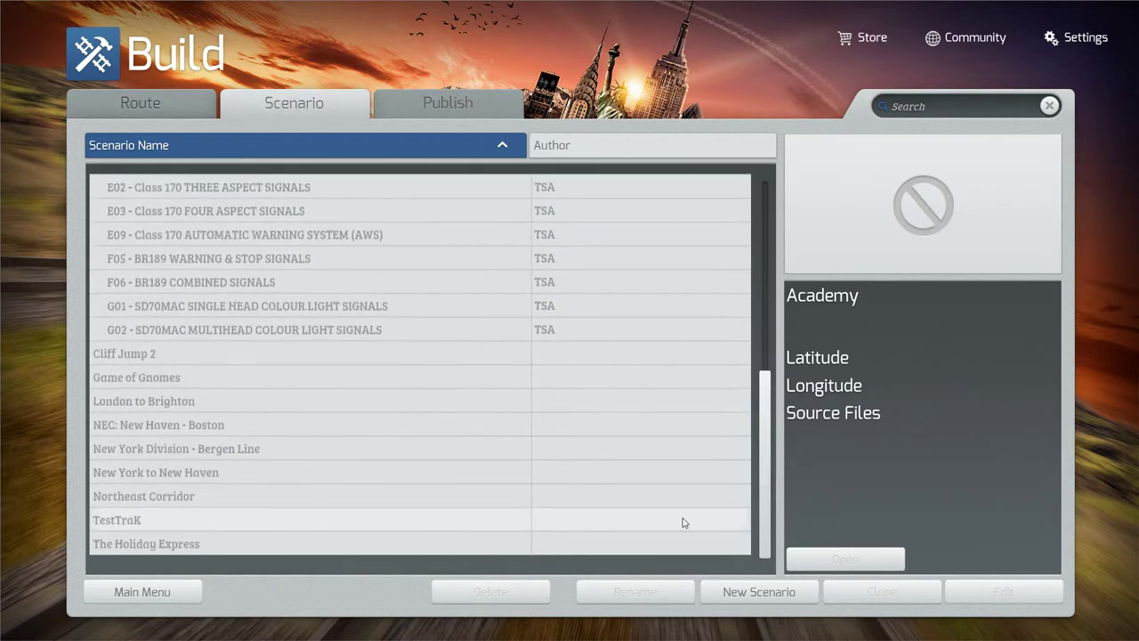
click(203, 426)
click(229, 331)
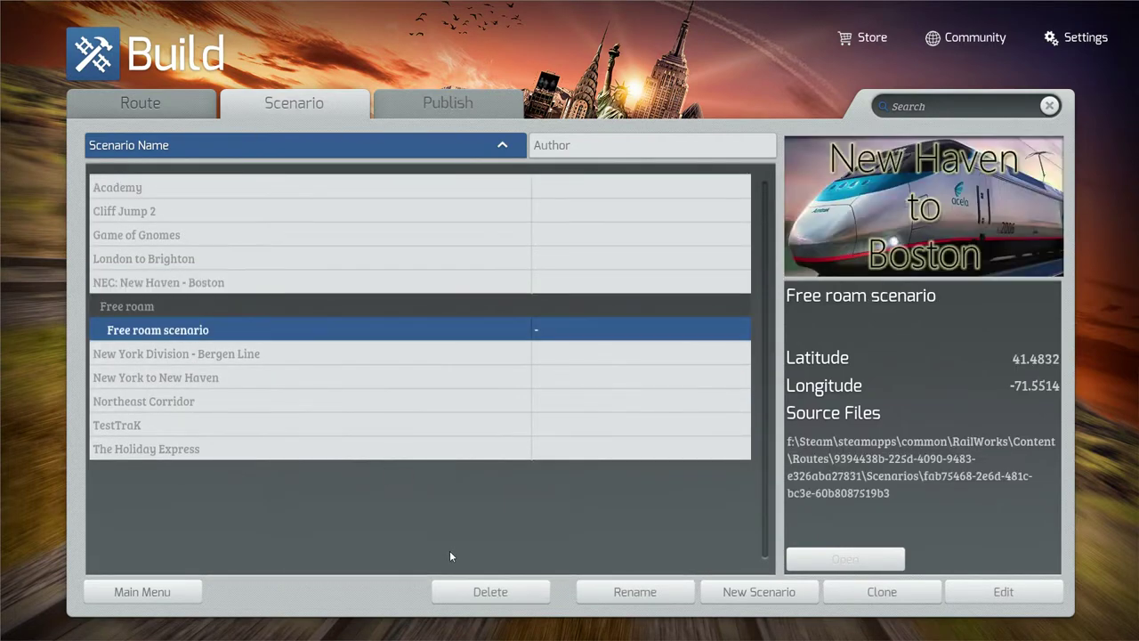
click(490, 592)
click(490, 592)
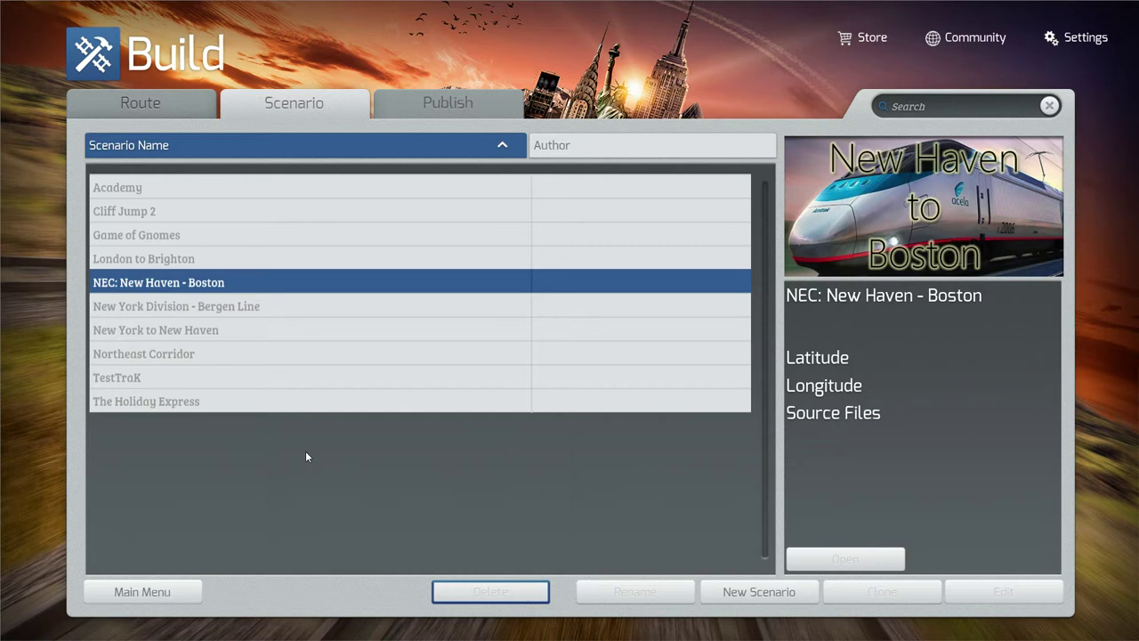
click(744, 592)
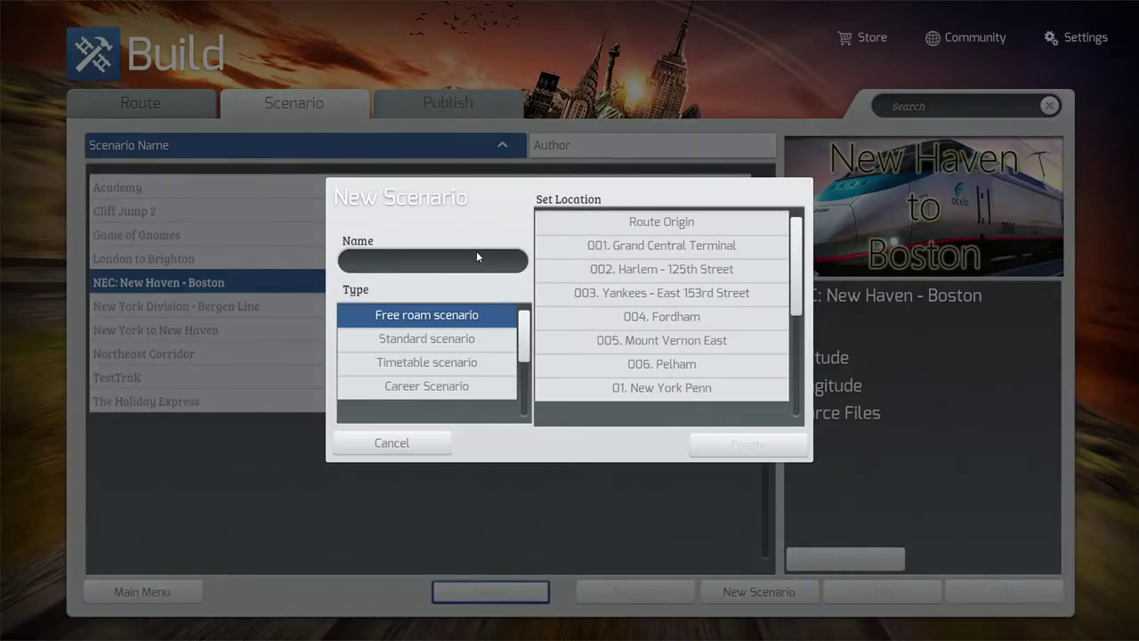
click(476, 253)
drag(525, 334, 524, 391)
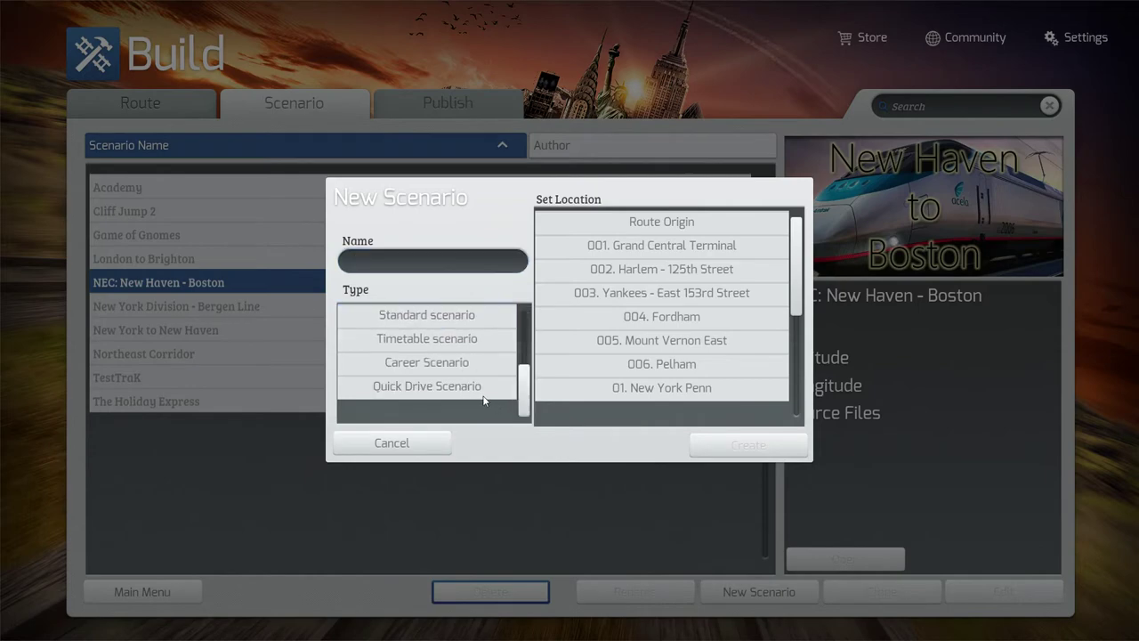
click(411, 443)
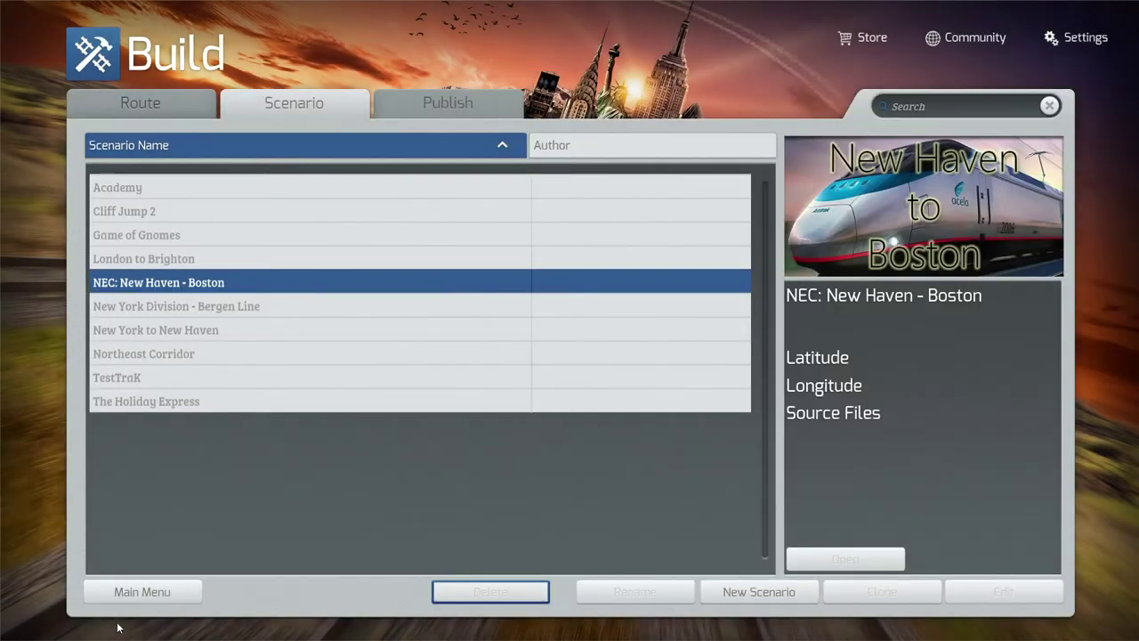
click(138, 593)
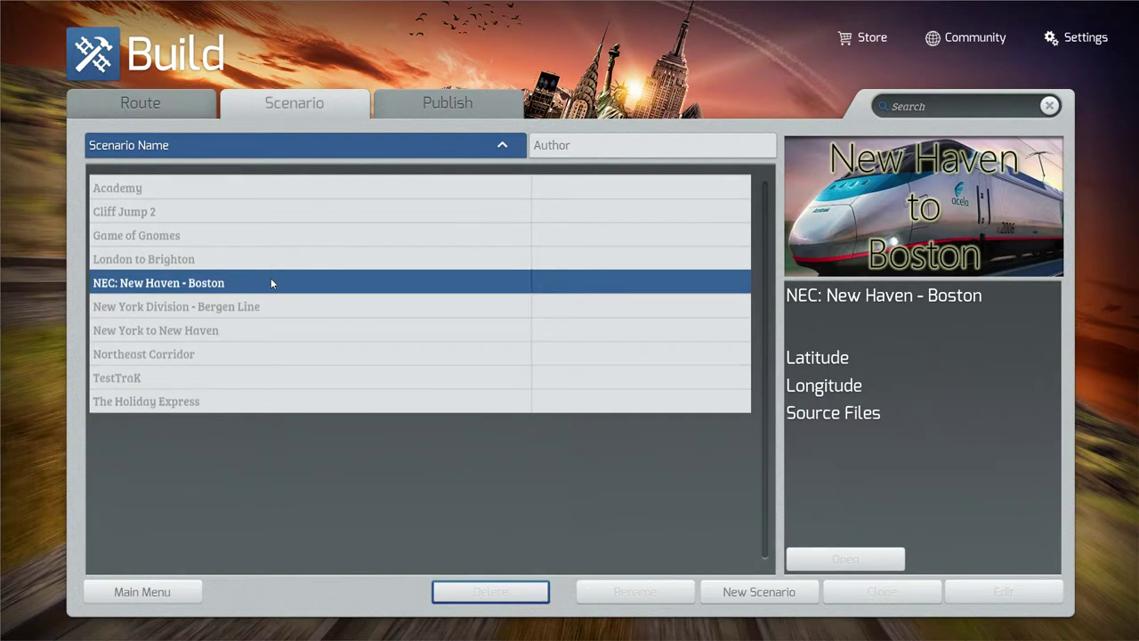
Create a Quick Drive Scenario named QD East for the NEC: New Haven - Boston route, located at Route Origin.
click(754, 592)
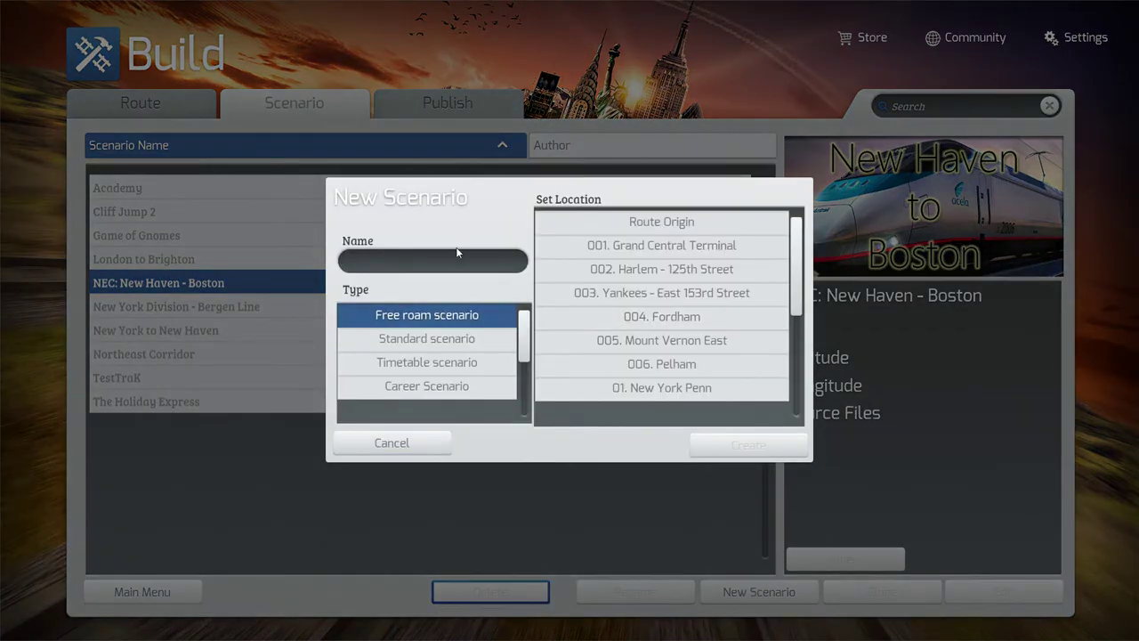
click(460, 258)
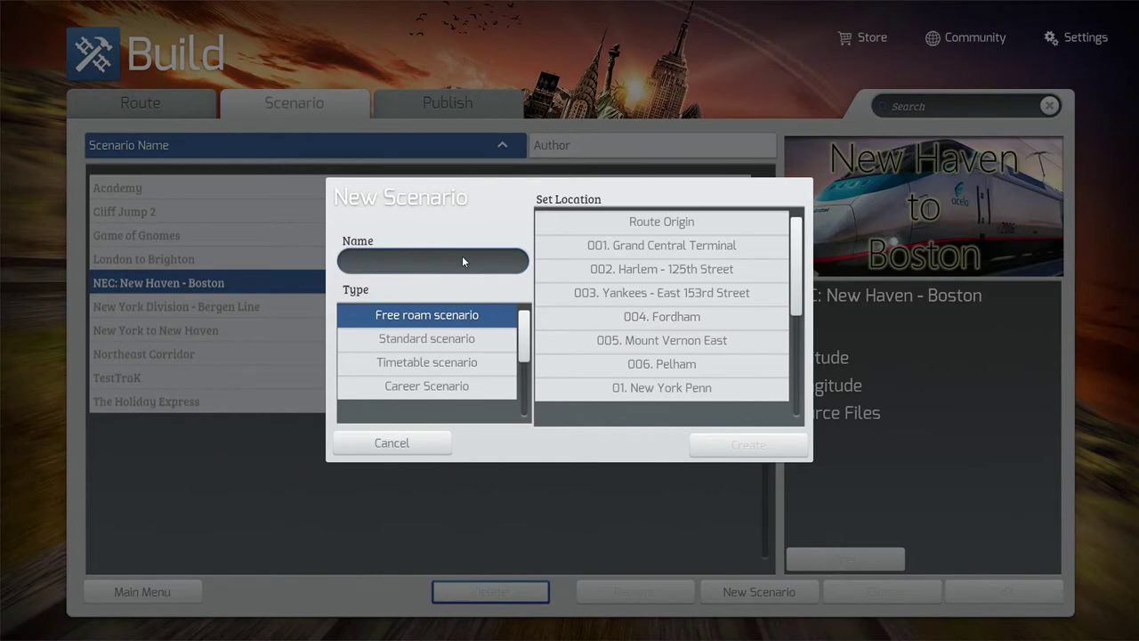
text(QD East)
scroll(517, 374, down, 1)
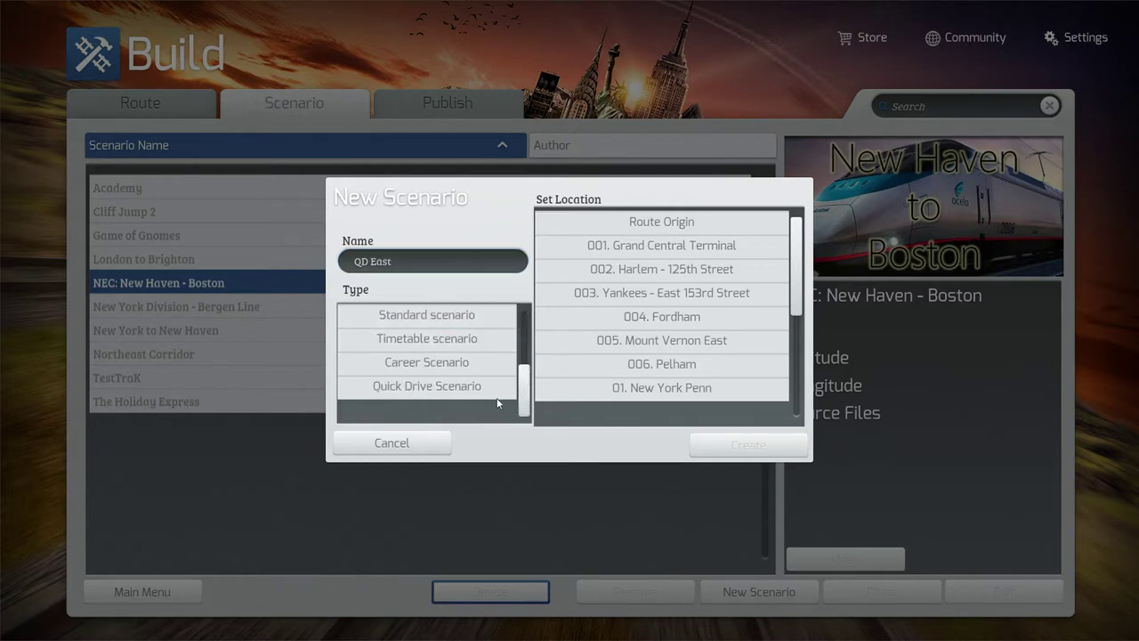
click(413, 388)
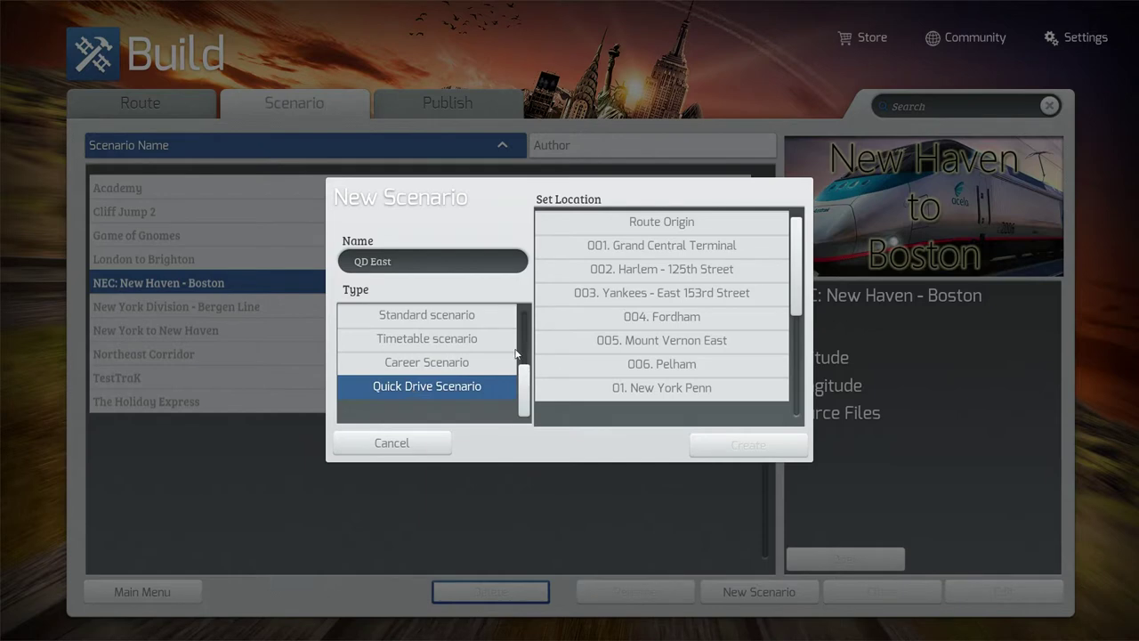
click(665, 227)
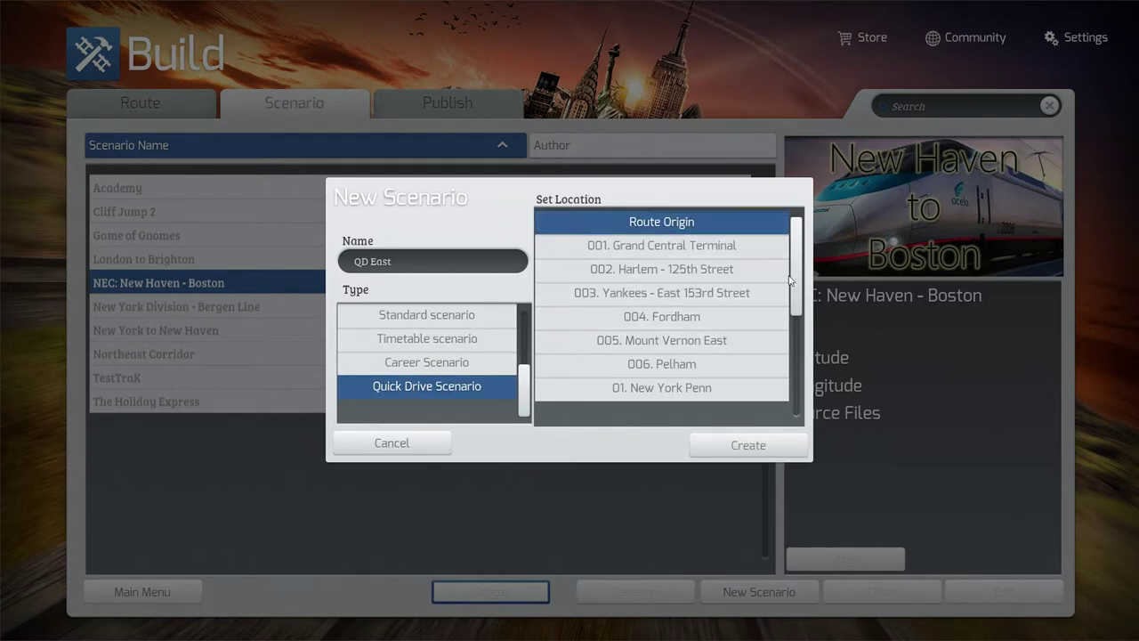
scroll(799, 312, down, 10)
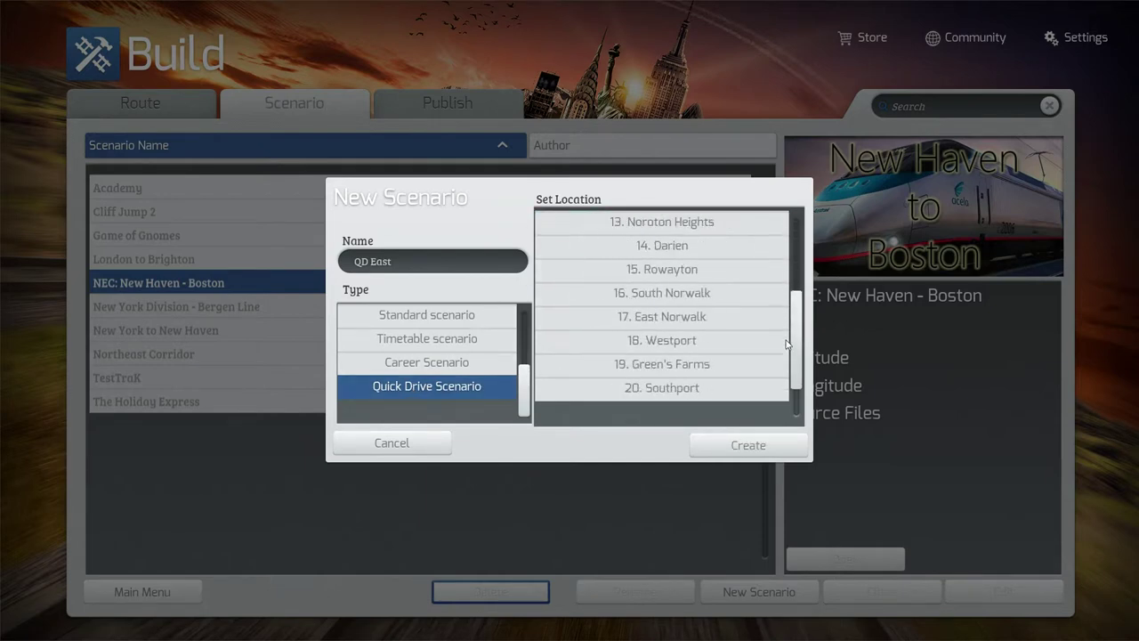
scroll(796, 354, up, 10)
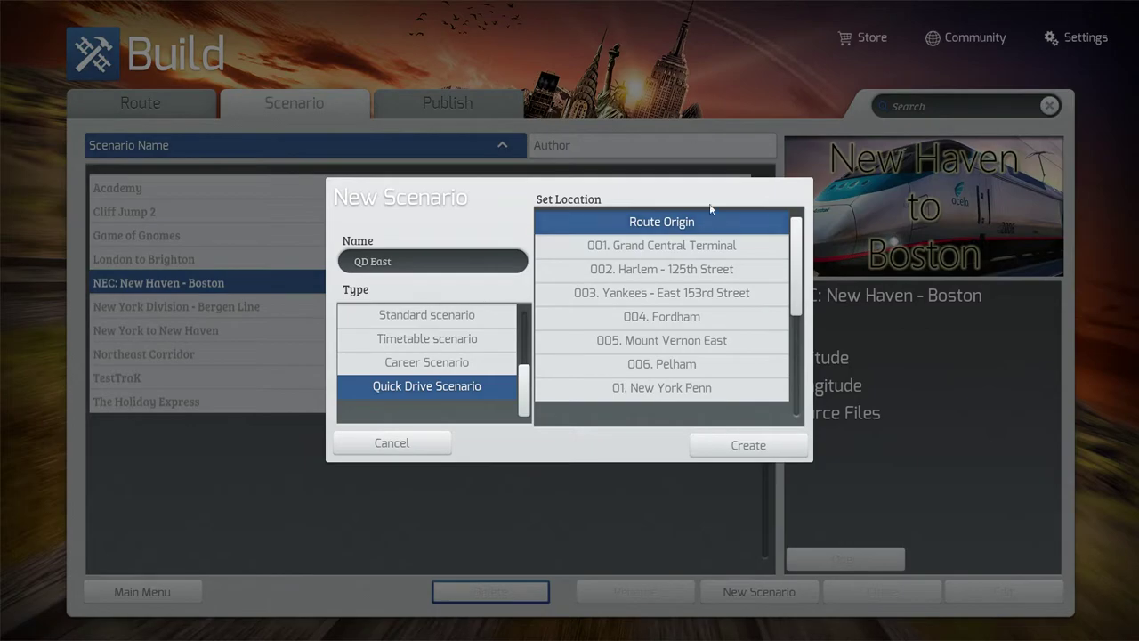
click(743, 444)
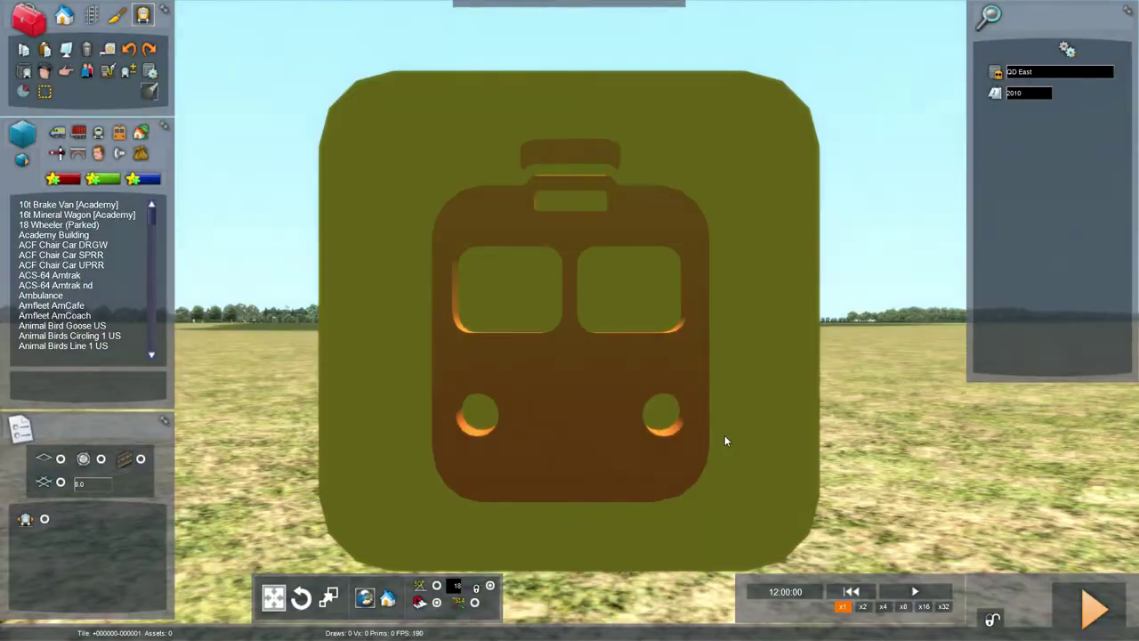
Add a Player Spawn Point marker beside the tracks at the station platform's end, near the road bridge.
right_drag(746, 277, 746, 374)
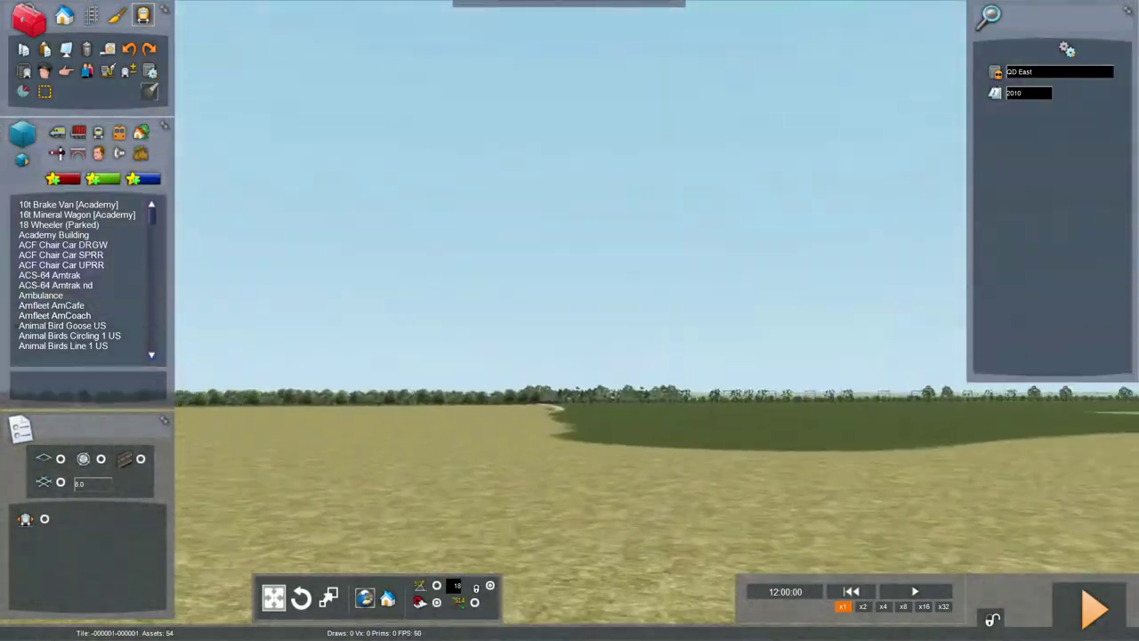
key(Up)
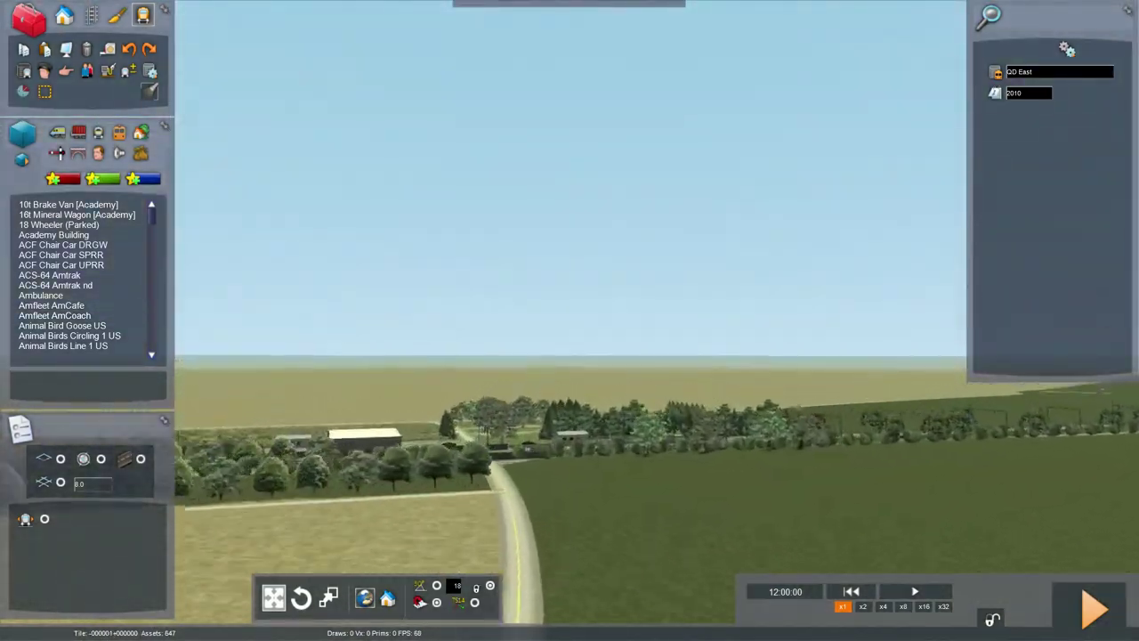
mouse_move(744, 169)
right_down()
mouse_move(744, 294)
mouse_move(744, 169)
right_up()
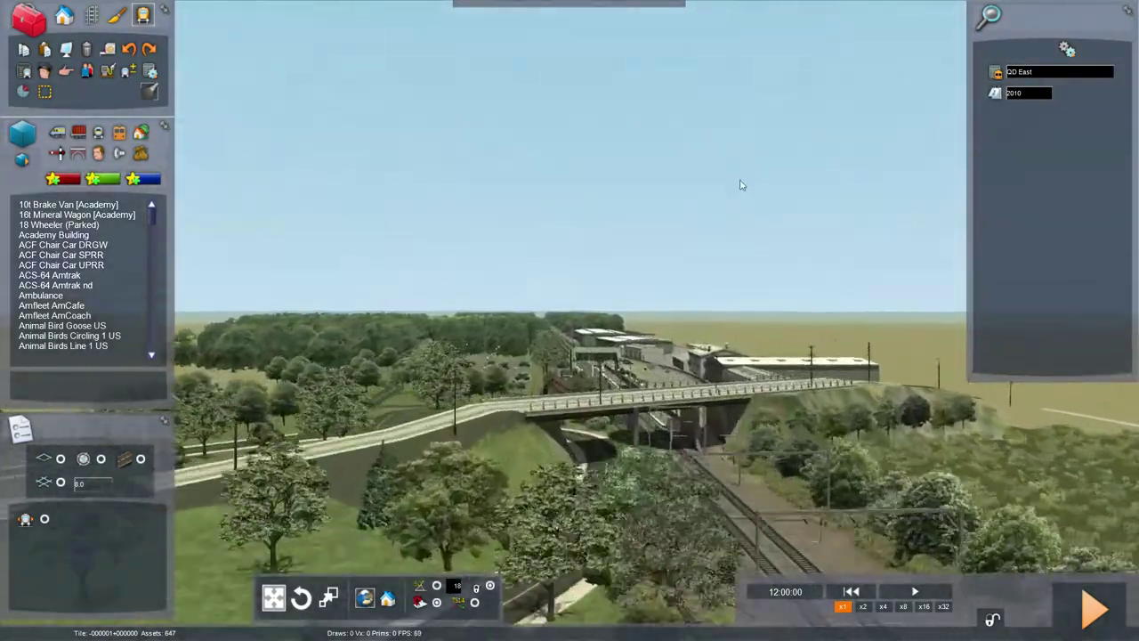
key(Up)
key(Up)
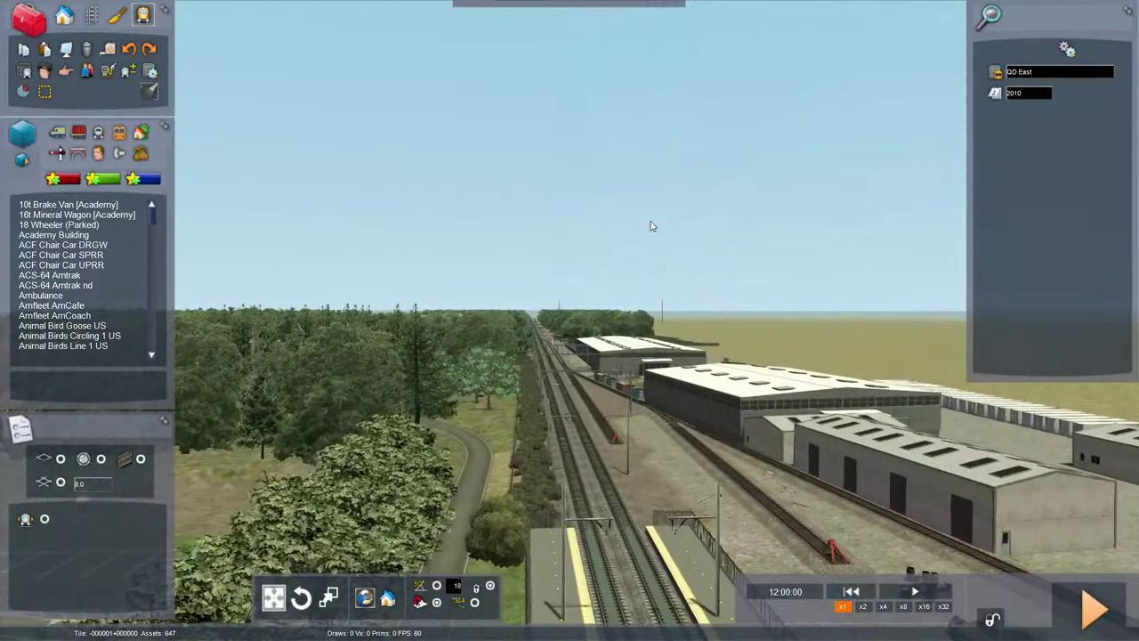
right_drag(650, 226, 648, 276)
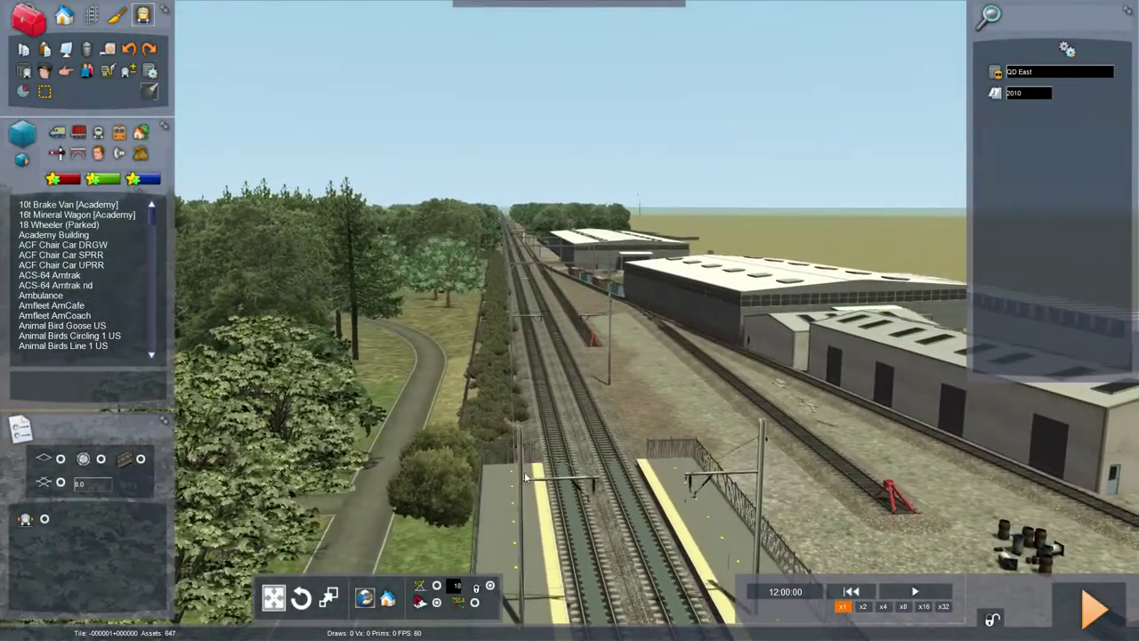
click(521, 477)
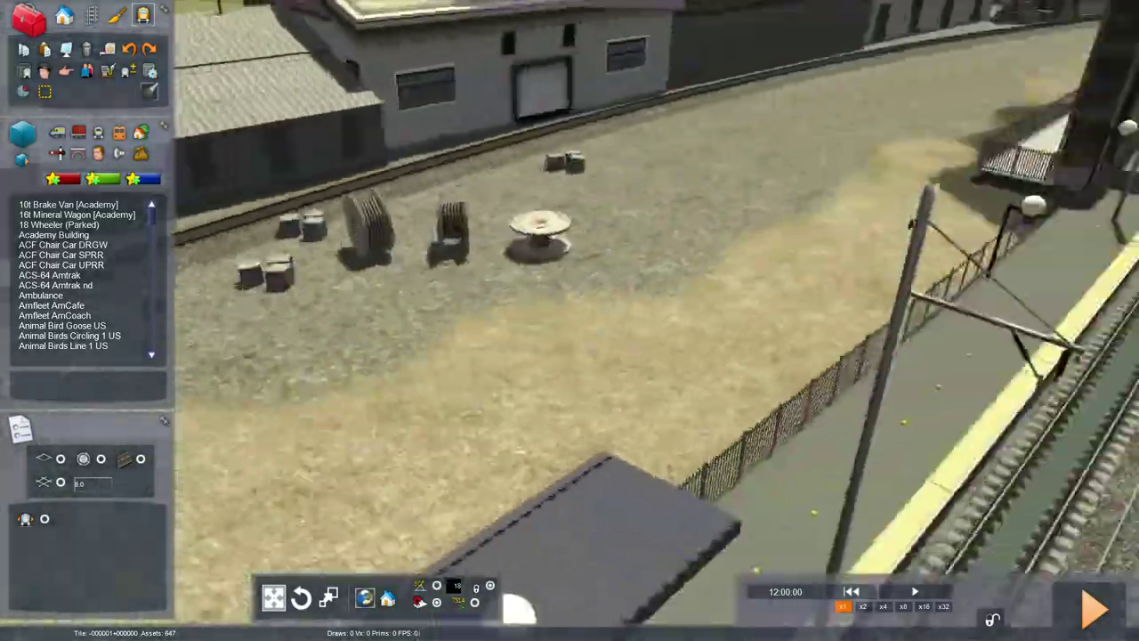
key(Up)
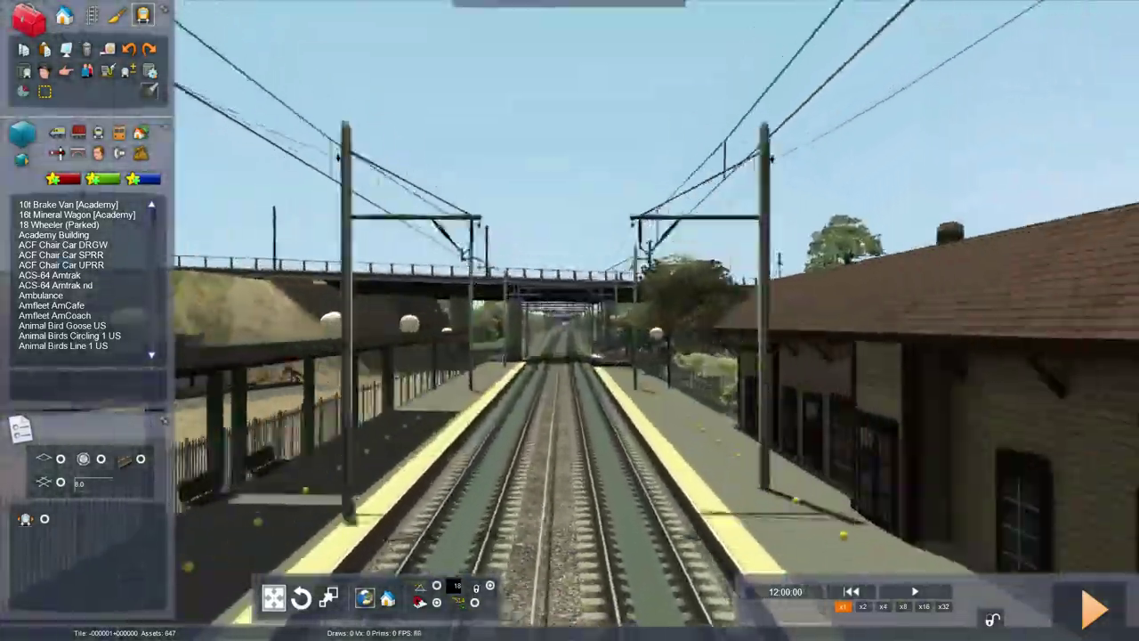
right_drag(613, 308, 608, 452)
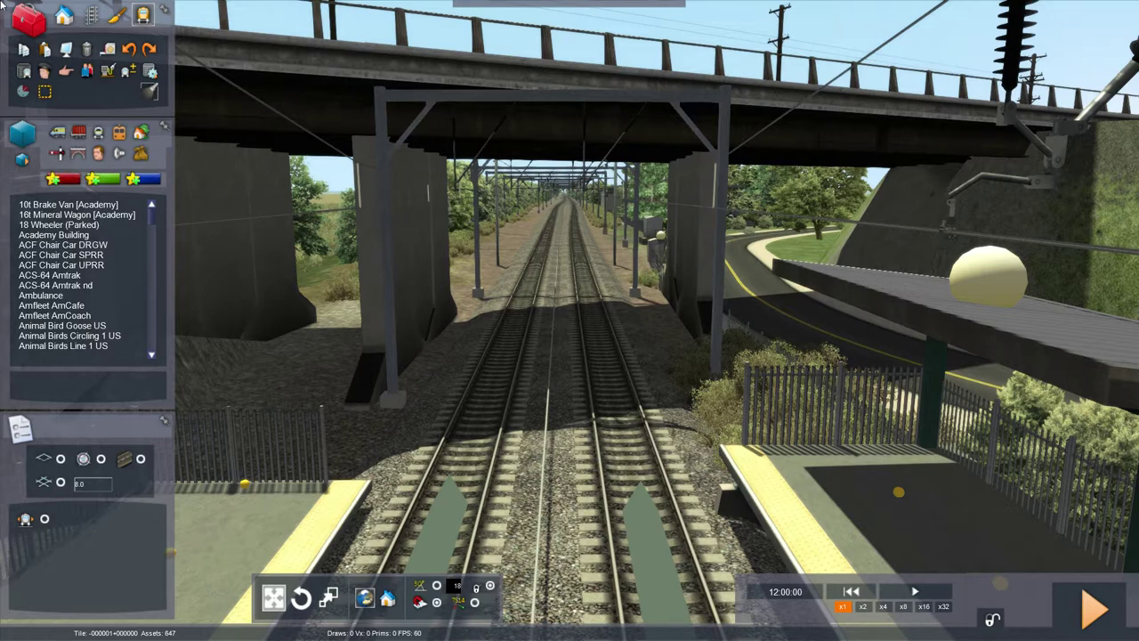
click(58, 155)
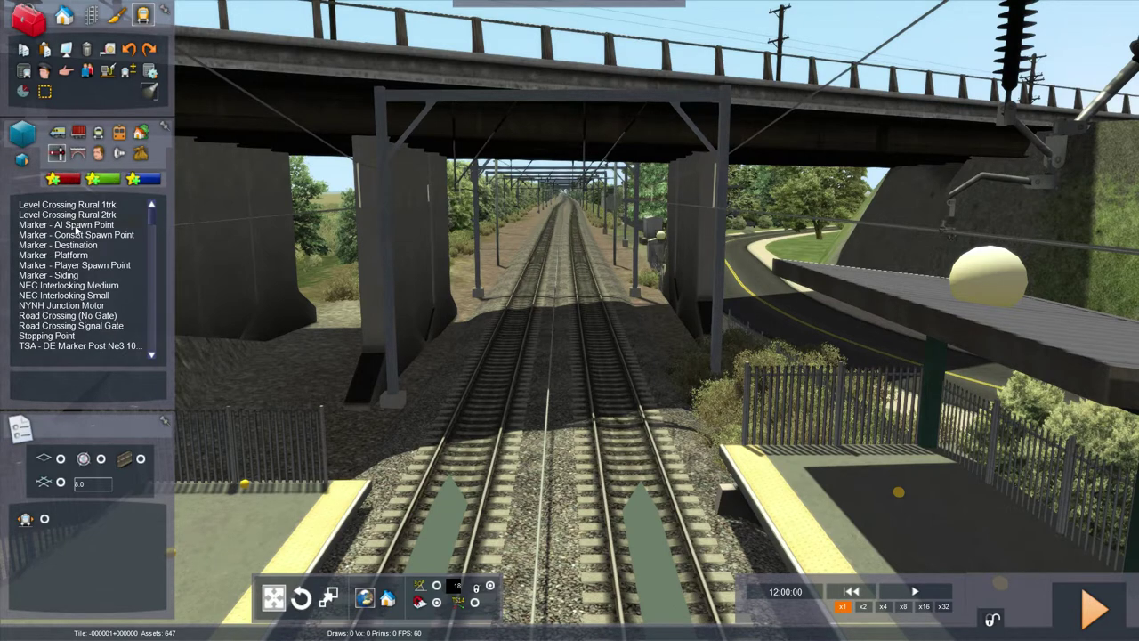
click(44, 265)
click(678, 424)
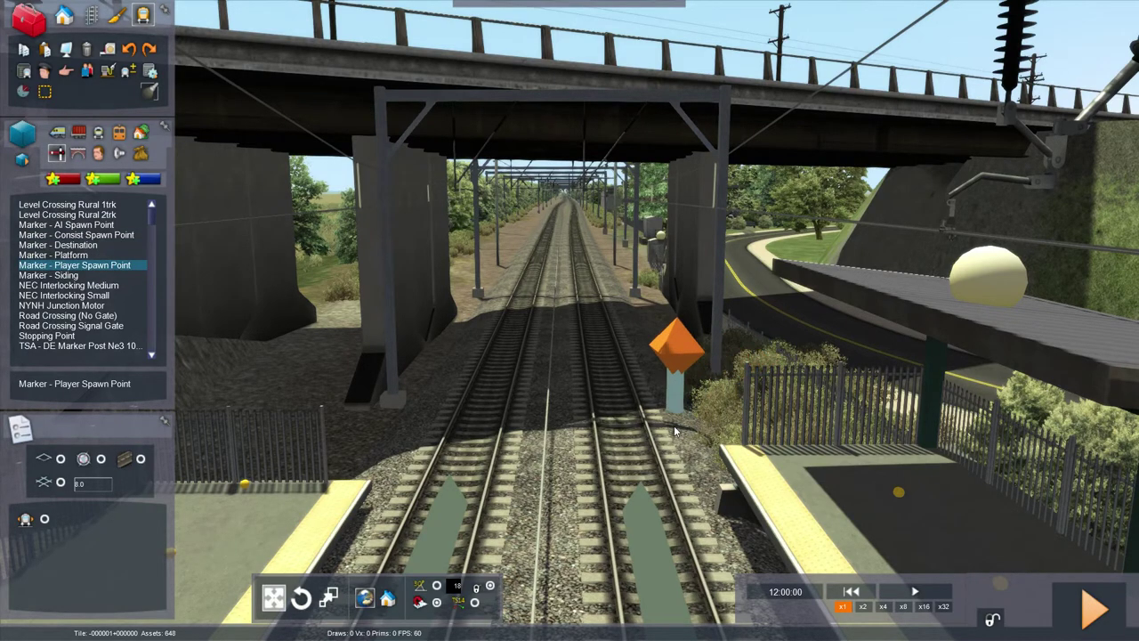
Position the player spawn marker between the rails of the track nearest the covered platform, just beyond the platform's end.
mouse_move(678, 424)
right_down()
mouse_move(730, 472)
mouse_move(845, 543)
right_up()
key(Down)
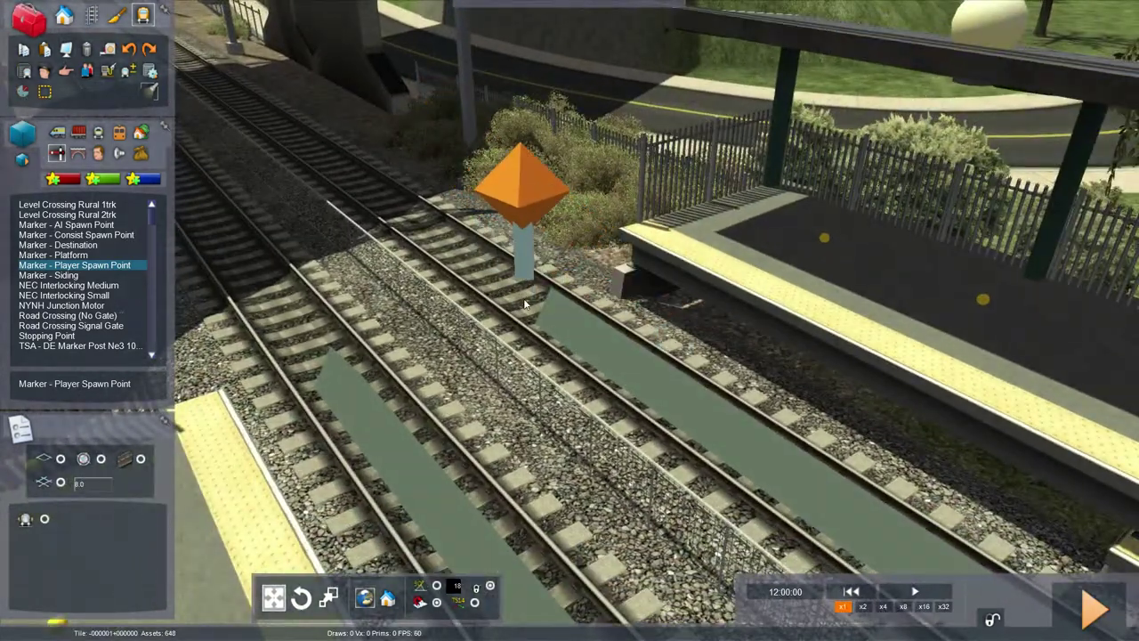
mouse_move(548, 290)
mouse_down()
mouse_move(489, 305)
mouse_move(523, 317)
mouse_move(513, 310)
mouse_up()
mouse_move(513, 310)
right_down()
mouse_move(485, 302)
mouse_move(459, 267)
mouse_move(507, 307)
mouse_move(756, 311)
mouse_move(605, 311)
mouse_move(507, 293)
right_up()
key(Up)
click(531, 339)
key(Up)
mouse_move(531, 339)
right_down()
mouse_move(472, 325)
mouse_move(471, 365)
mouse_move(514, 338)
right_up()
click(514, 313)
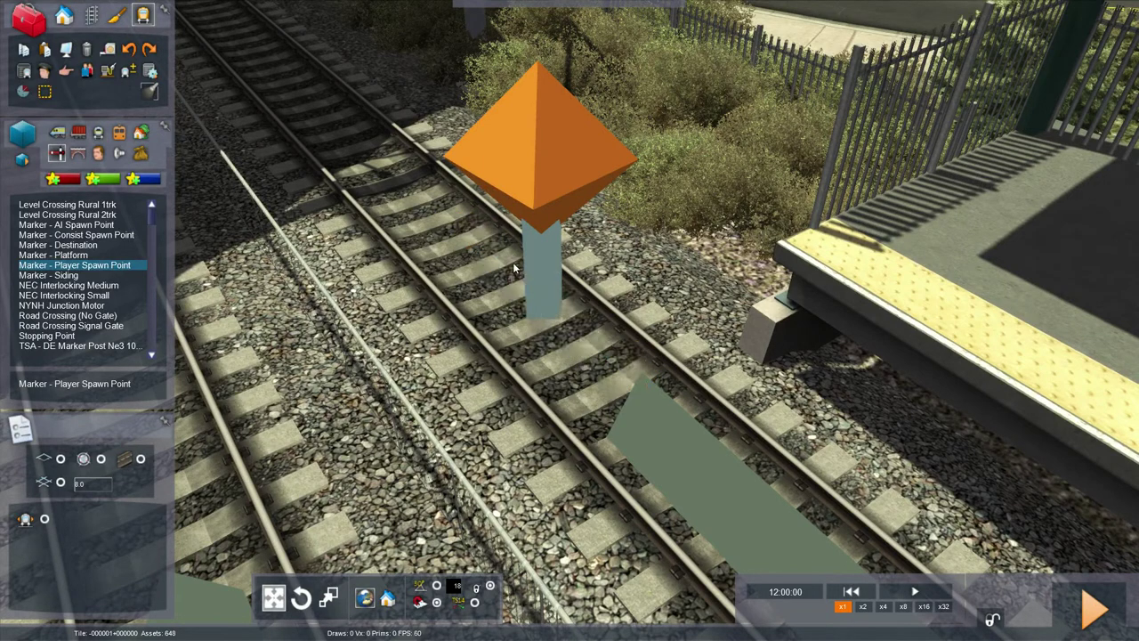
Place the spawn marker's double-arrow track link on the same rails, slightly ahead of the marker toward the bridge.
click(533, 290)
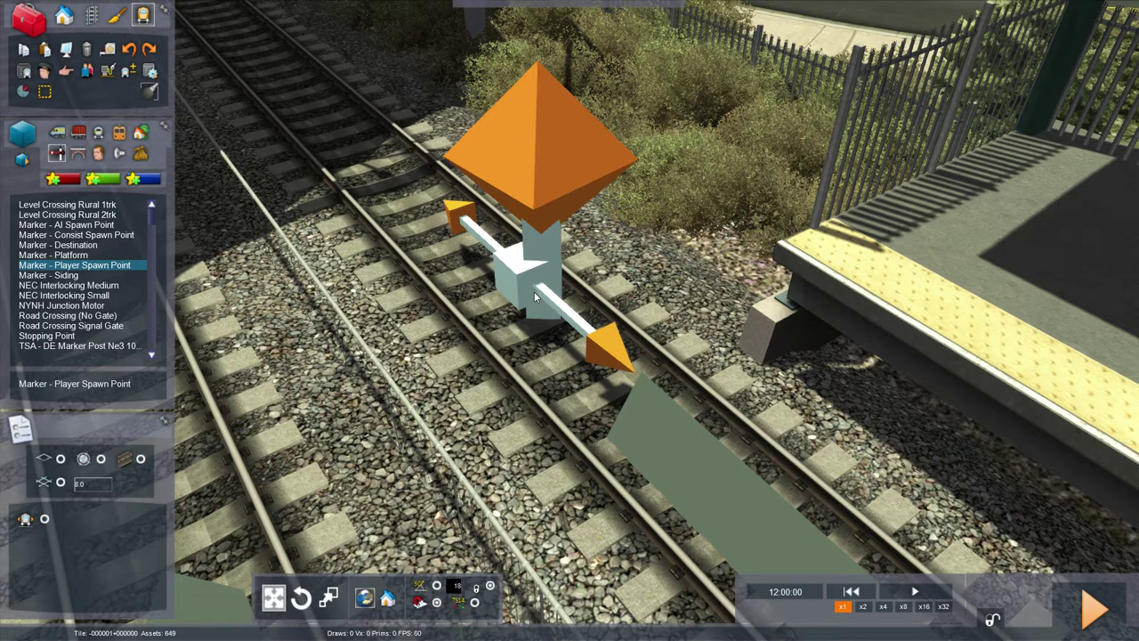
drag(534, 291, 466, 233)
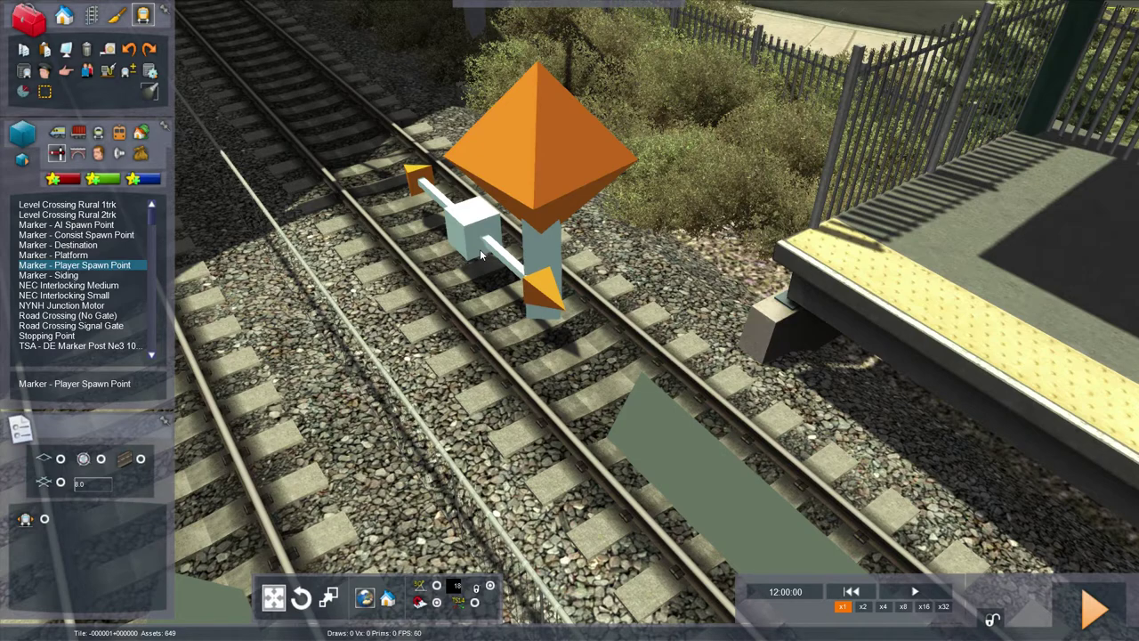
click(480, 250)
right_click(457, 247)
Select the player spawn marker and examine its track link and arrow direction along the line under the bridge.
right_drag(457, 248, 391, 196)
key(Up)
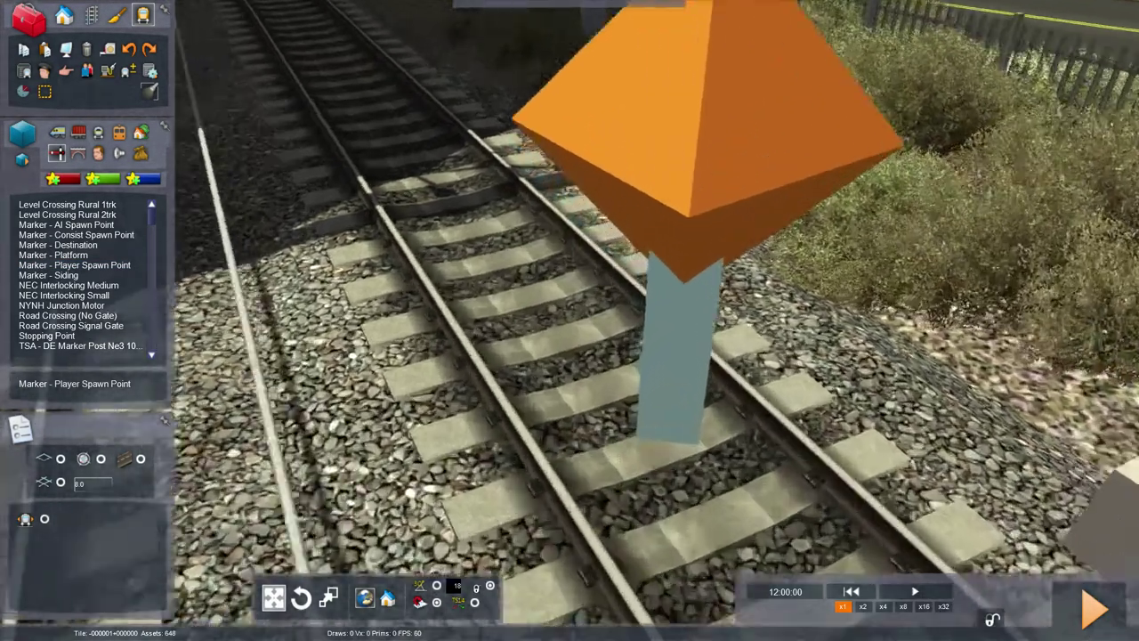
scroll(583, 330, down, 3)
click(601, 351)
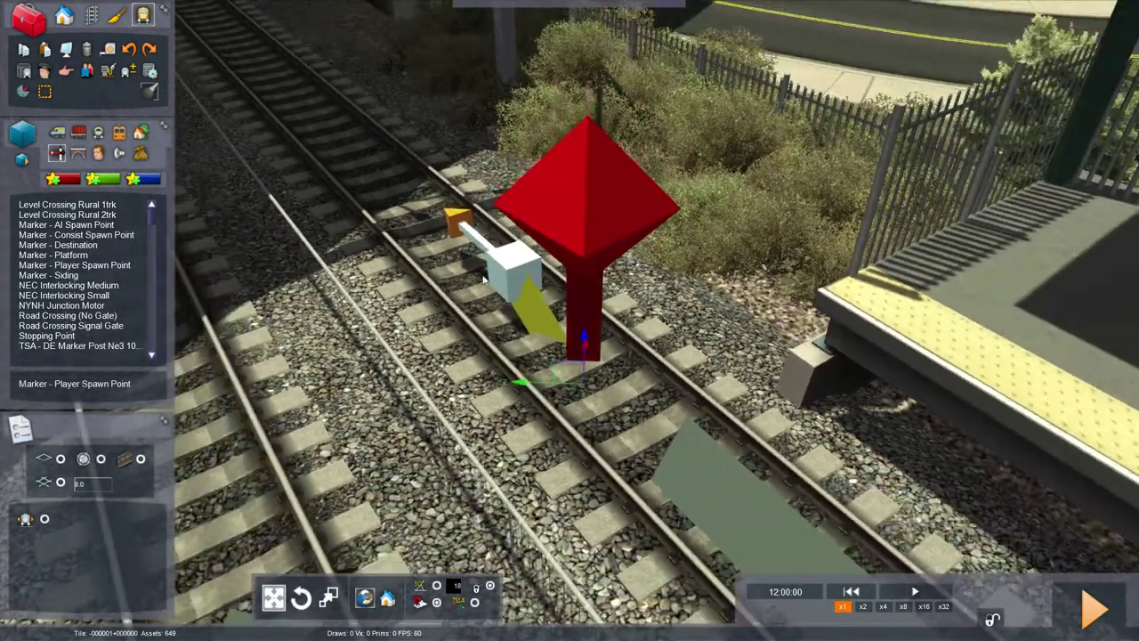
mouse_move(508, 277)
right_down()
mouse_move(329, 107)
mouse_move(351, 177)
mouse_move(383, 215)
right_up()
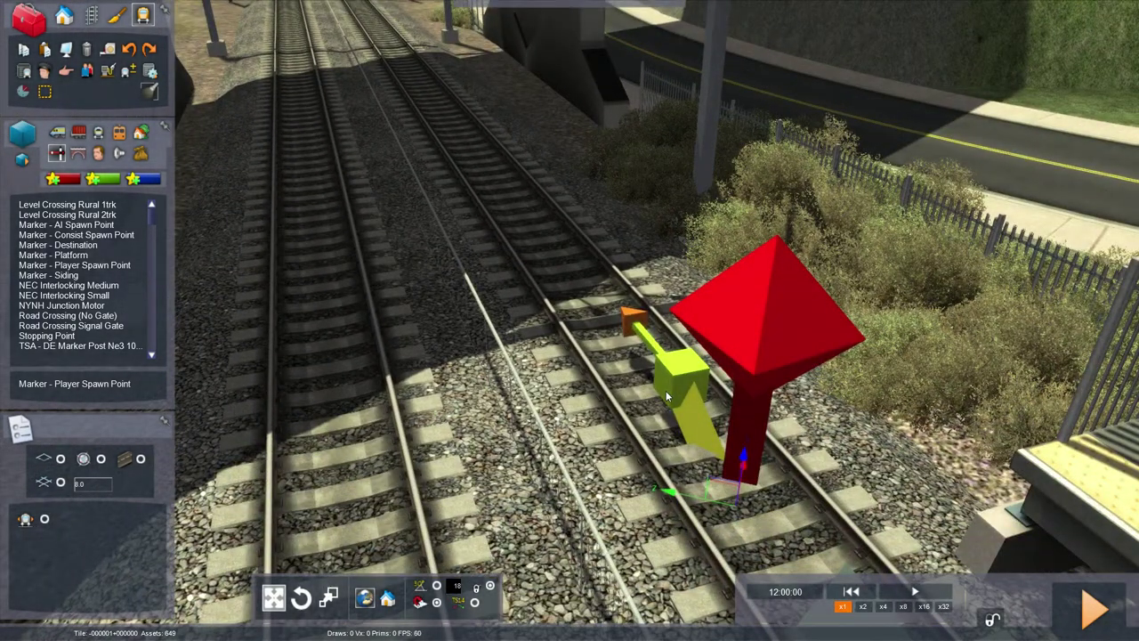
mouse_move(666, 390)
right_down()
mouse_move(570, 231)
mouse_move(556, 183)
right_up()
right_drag(513, 265, 499, 239)
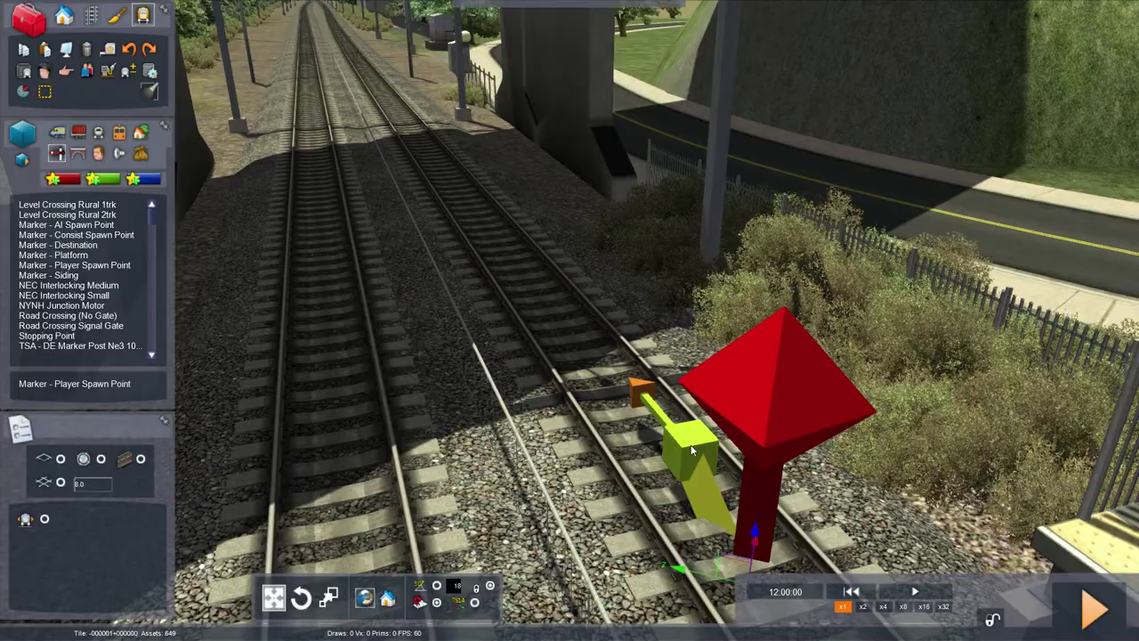
mouse_move(692, 450)
right_down()
mouse_move(801, 525)
mouse_move(1103, 578)
mouse_move(988, 600)
mouse_move(943, 587)
mouse_move(1041, 561)
mouse_move(1122, 480)
mouse_move(1081, 525)
mouse_move(494, 459)
right_up()
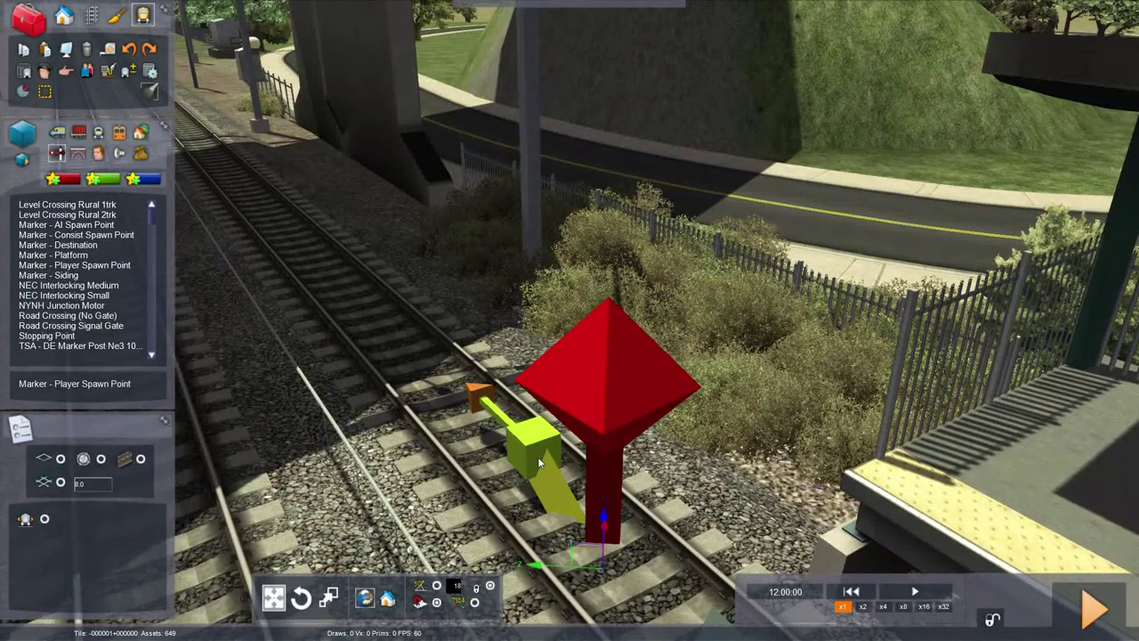
Reverse the spawn marker's track link arrow to face the platform, and flip it back toward the bridge.
click(530, 447)
click(532, 452)
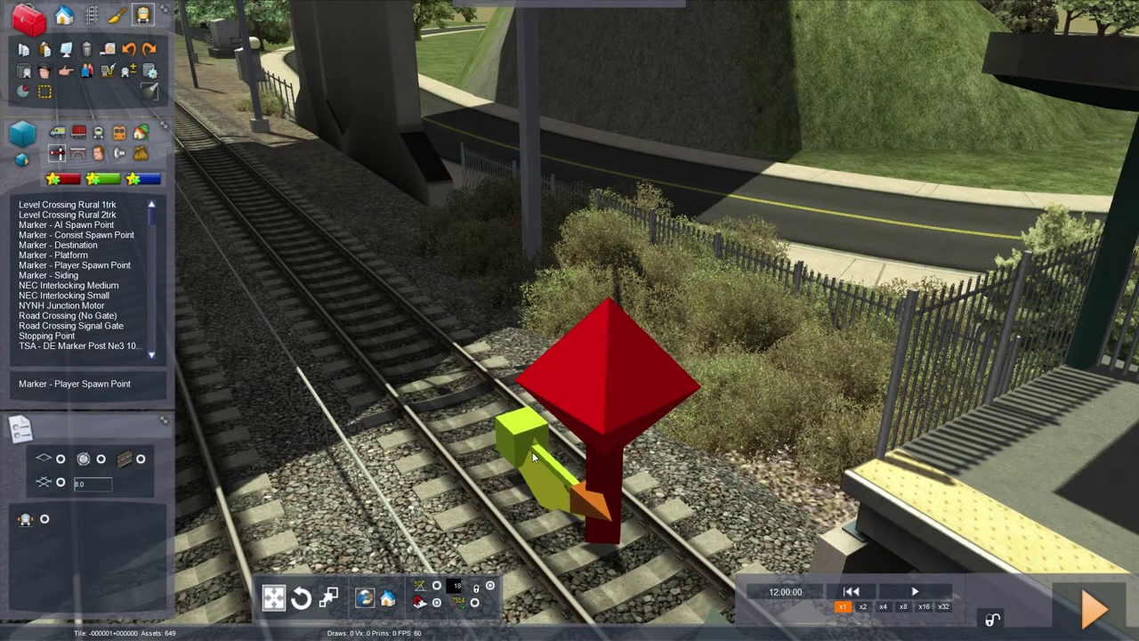
mouse_move(532, 451)
mouse_down()
mouse_move(571, 499)
mouse_move(560, 469)
mouse_move(514, 434)
mouse_move(542, 475)
mouse_up()
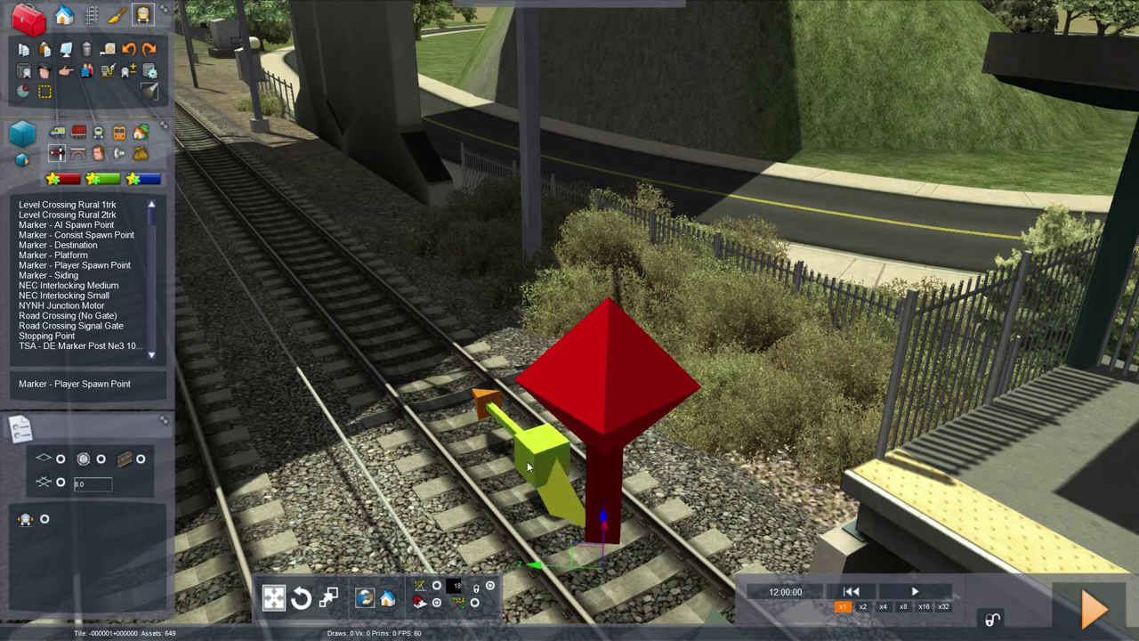
Select the player spawn marker between the rails and name its starting location Kingston.
click(619, 536)
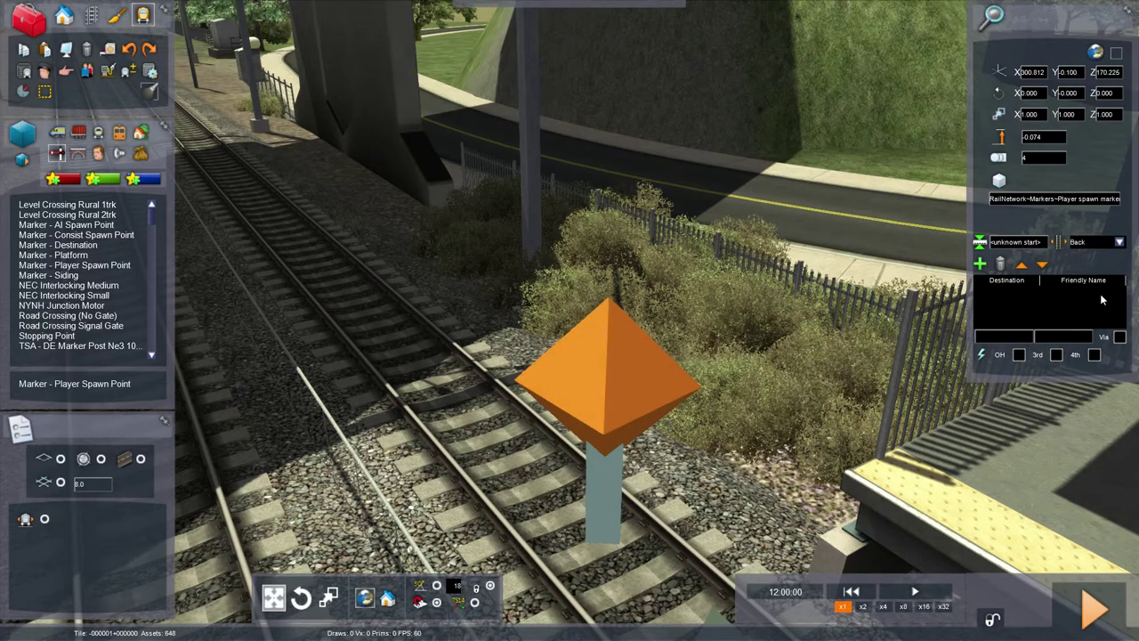
click(1041, 245)
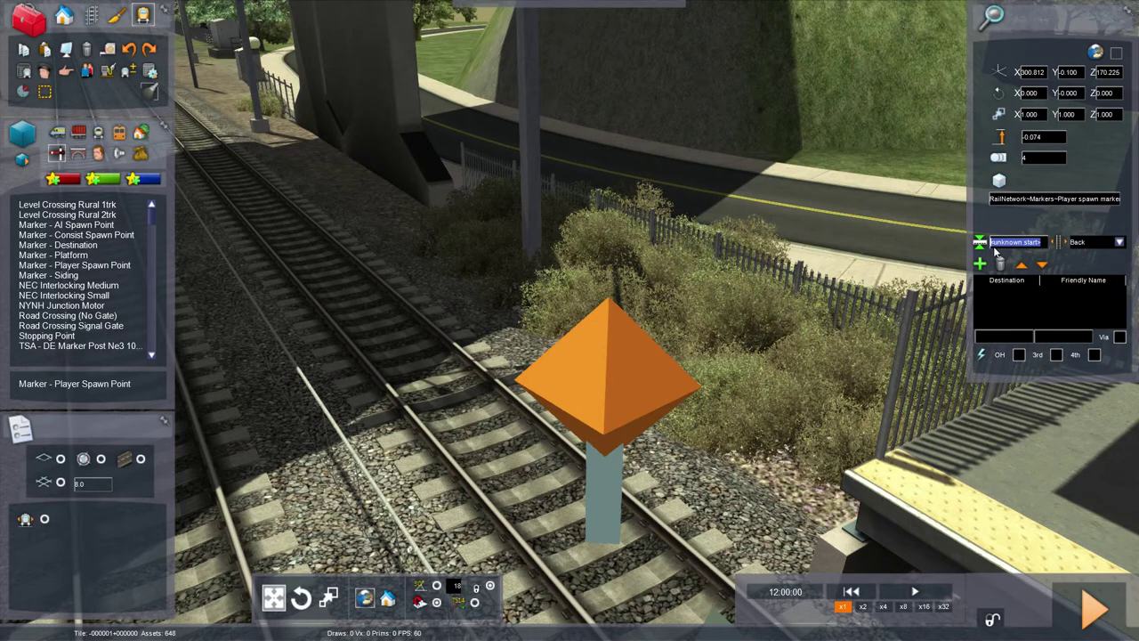
right_drag(856, 344, 1104, 344)
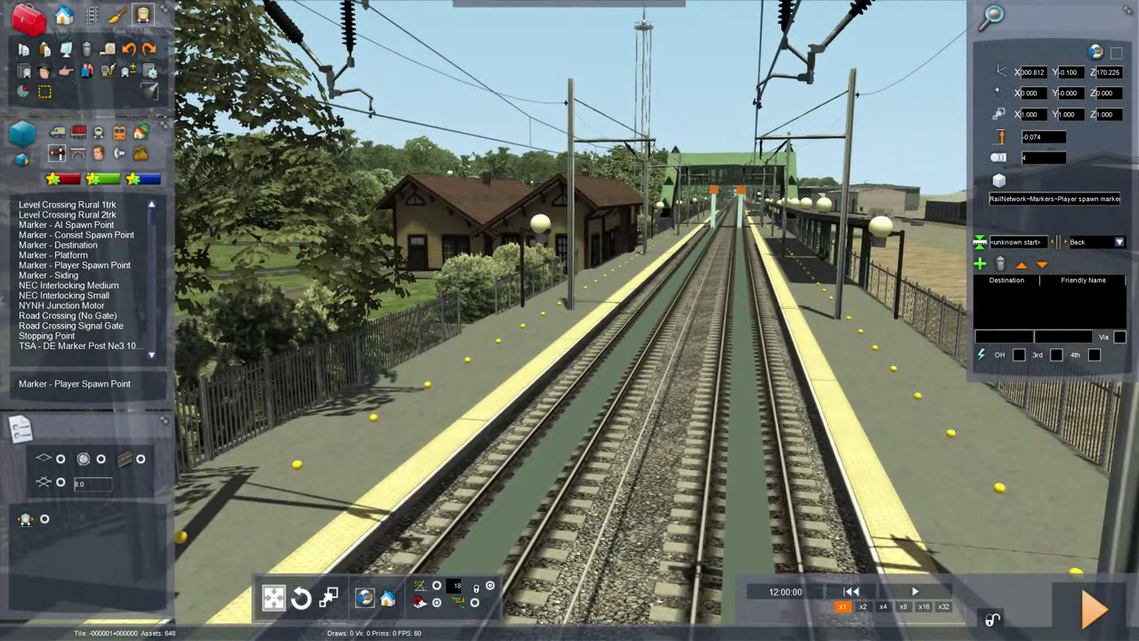
right_drag(757, 250, 1041, 250)
drag(1043, 244, 935, 252)
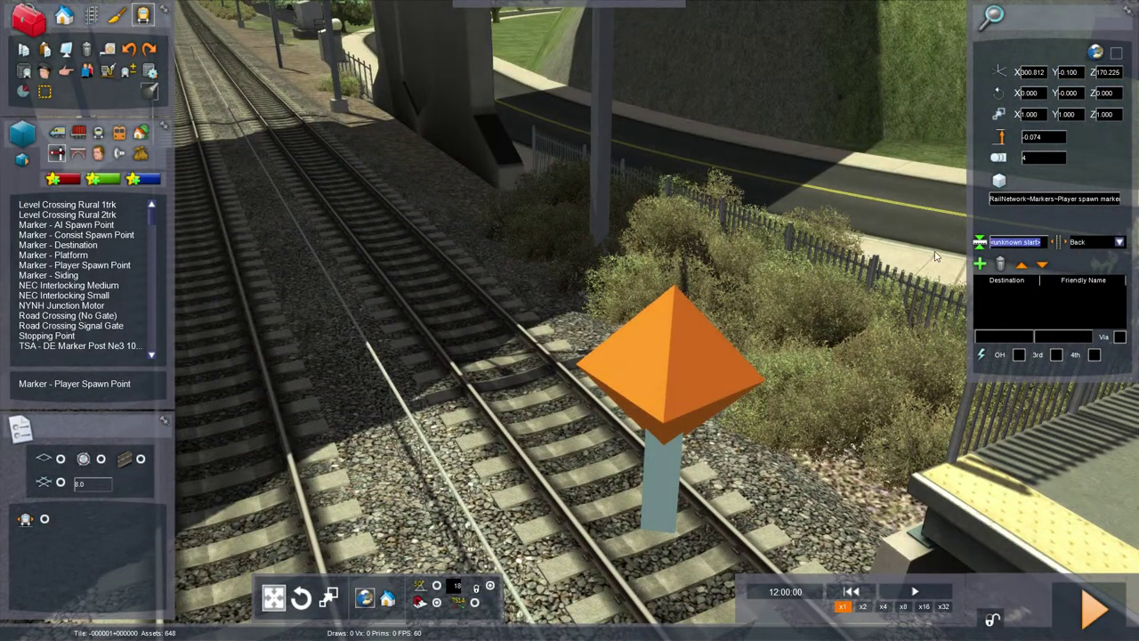
text(Kingston)
Set the Kingston spawn marker's train alignment to Front.
click(1119, 242)
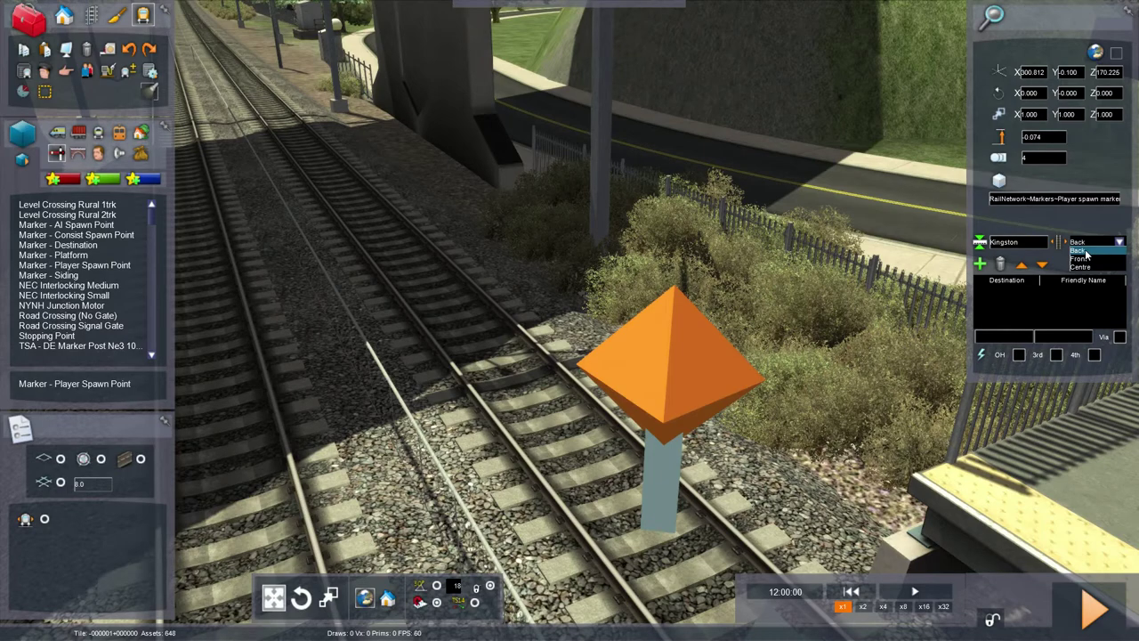
right_drag(859, 339, 1085, 339)
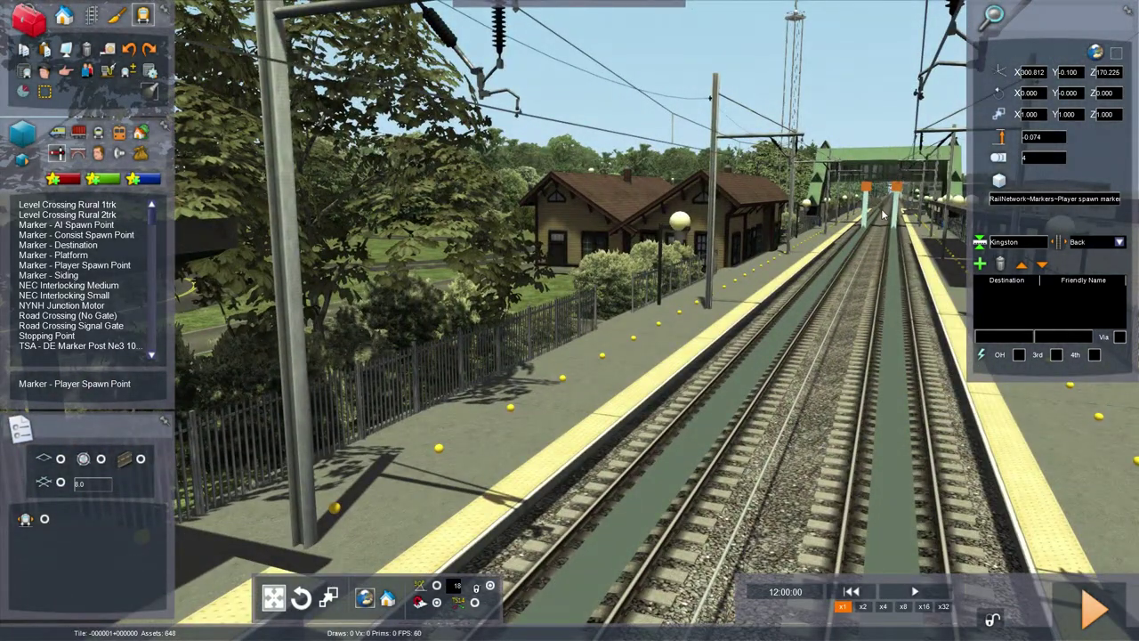
right_drag(881, 212, 1123, 301)
click(1120, 242)
click(1078, 261)
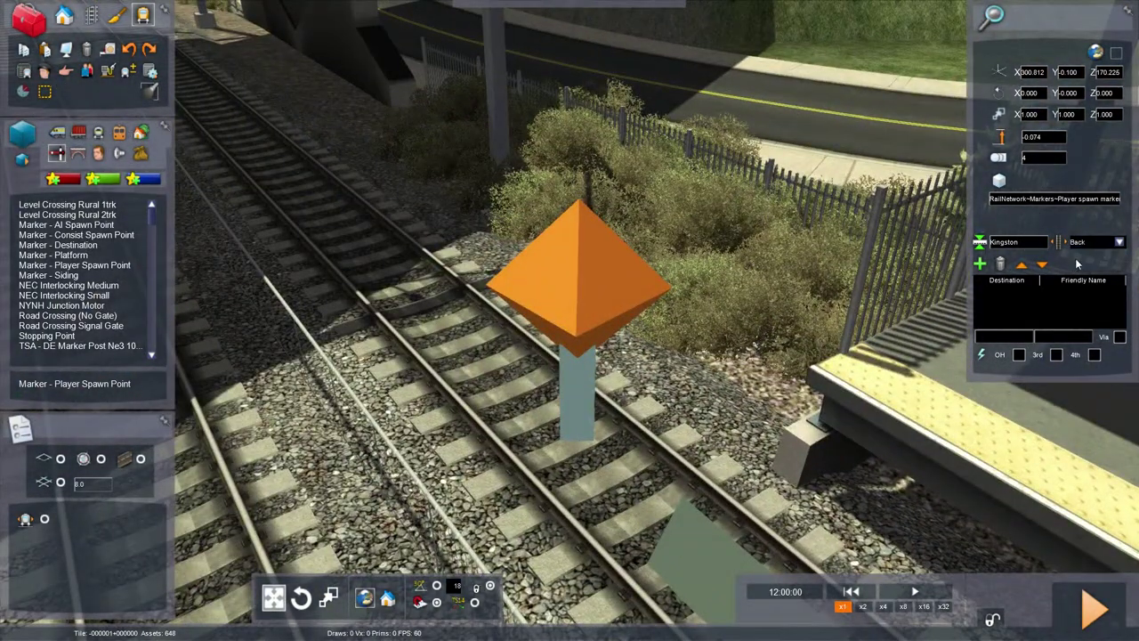
click(980, 264)
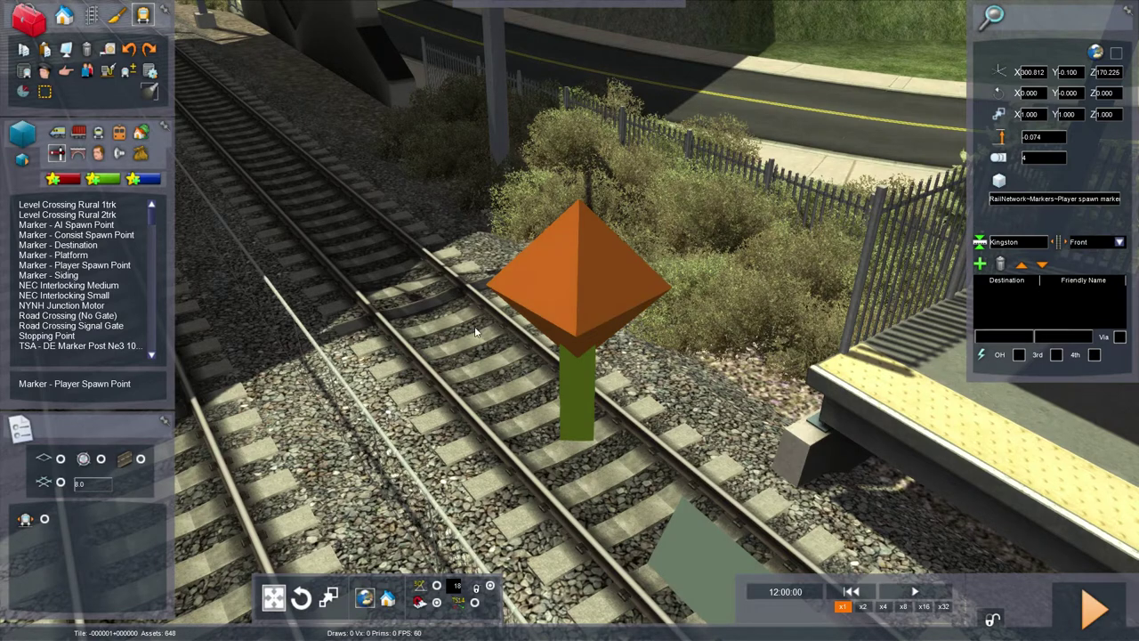
Switch the Kingston marker's train alignment to Centre, and return it to Front.
click(1119, 242)
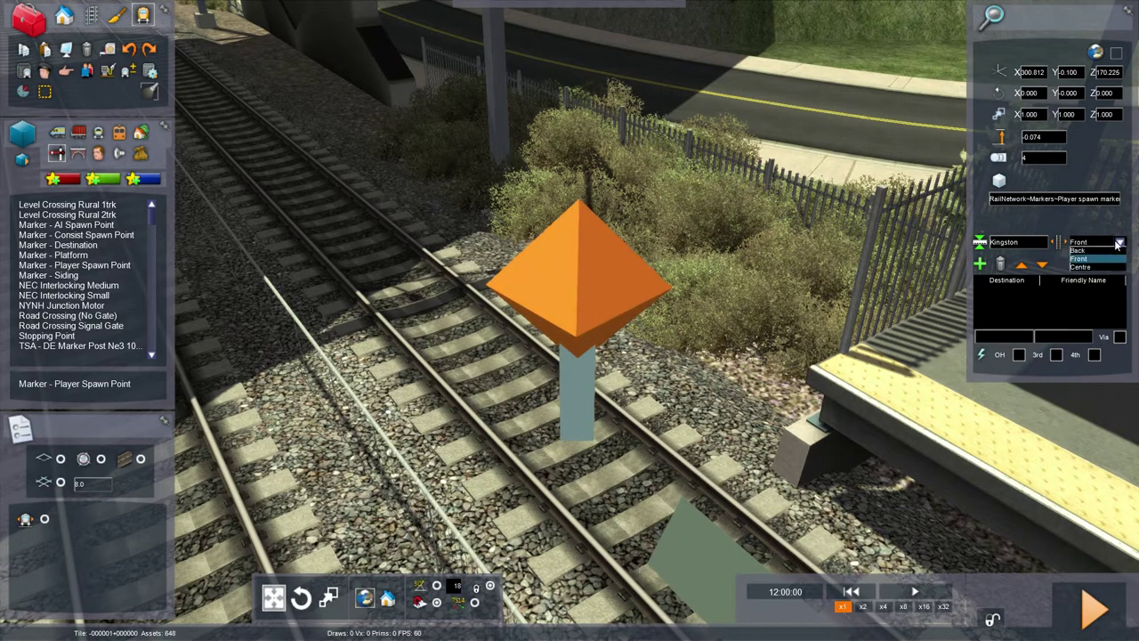
click(1081, 272)
right_drag(903, 306, 699, 560)
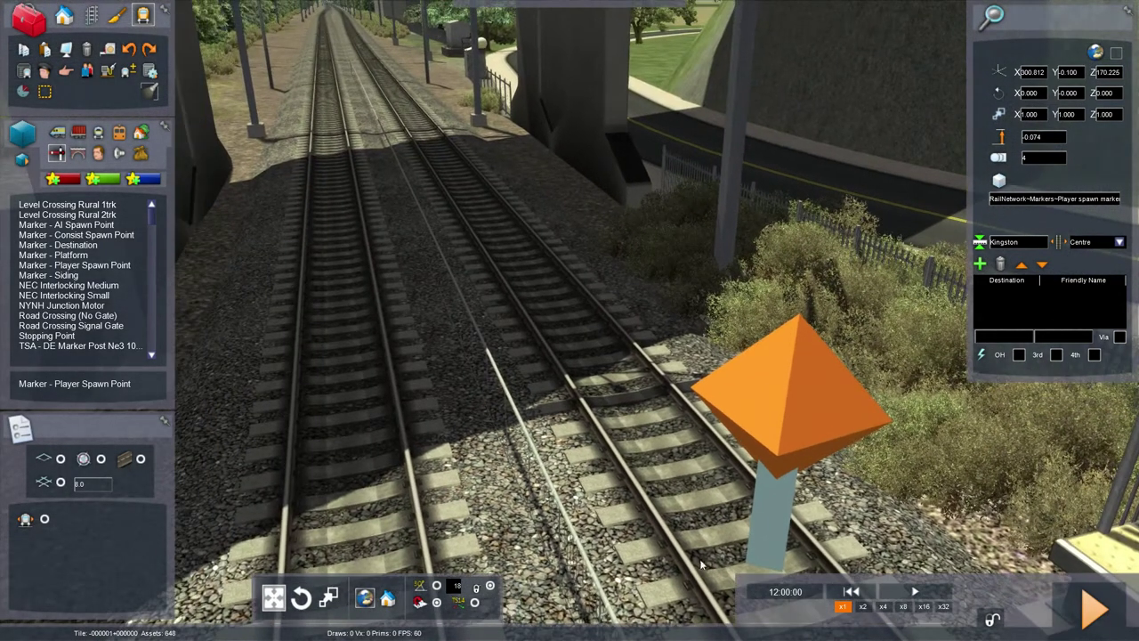
right_drag(684, 468, 678, 464)
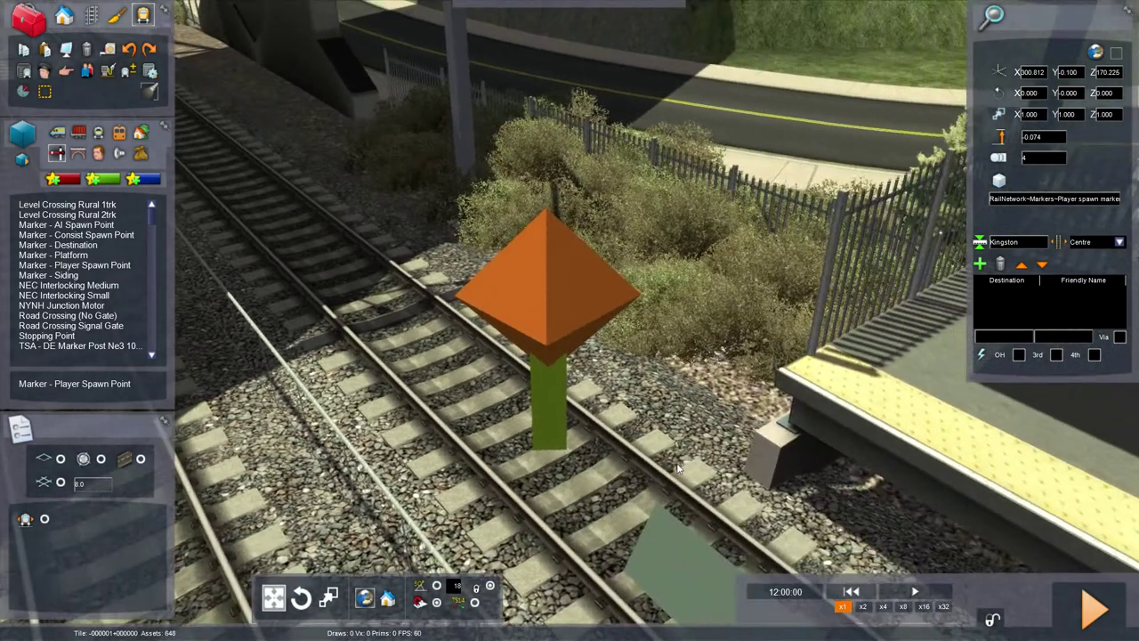
click(1119, 242)
click(1080, 257)
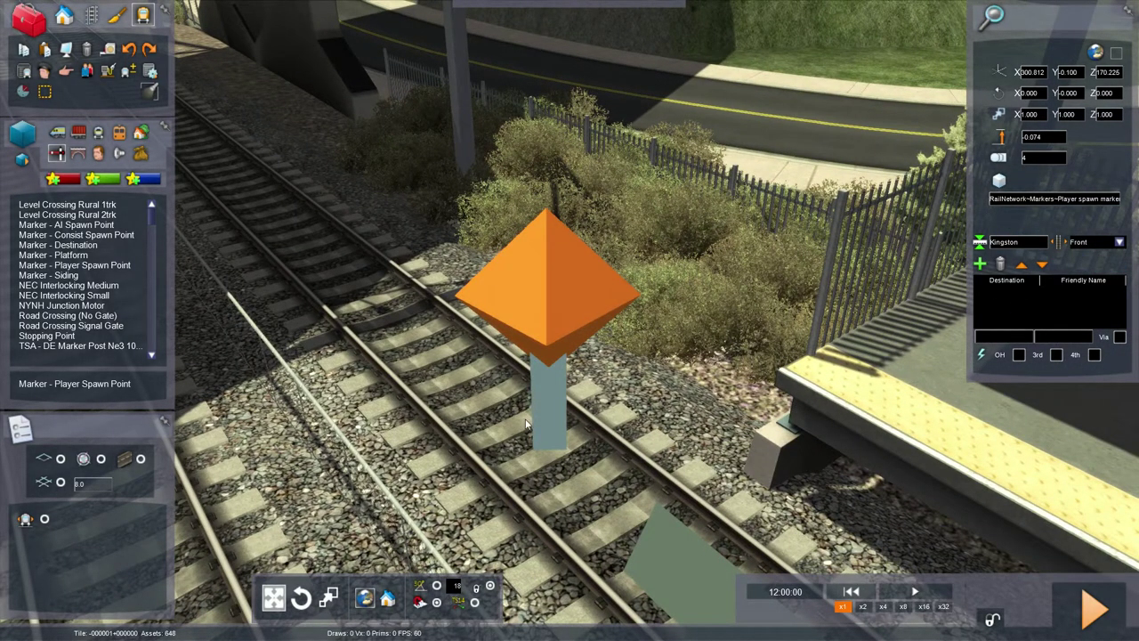
Check the platform beside the spawn marker and enable overhead (OH) electrification for the Kingston start.
right_drag(644, 426, 648, 418)
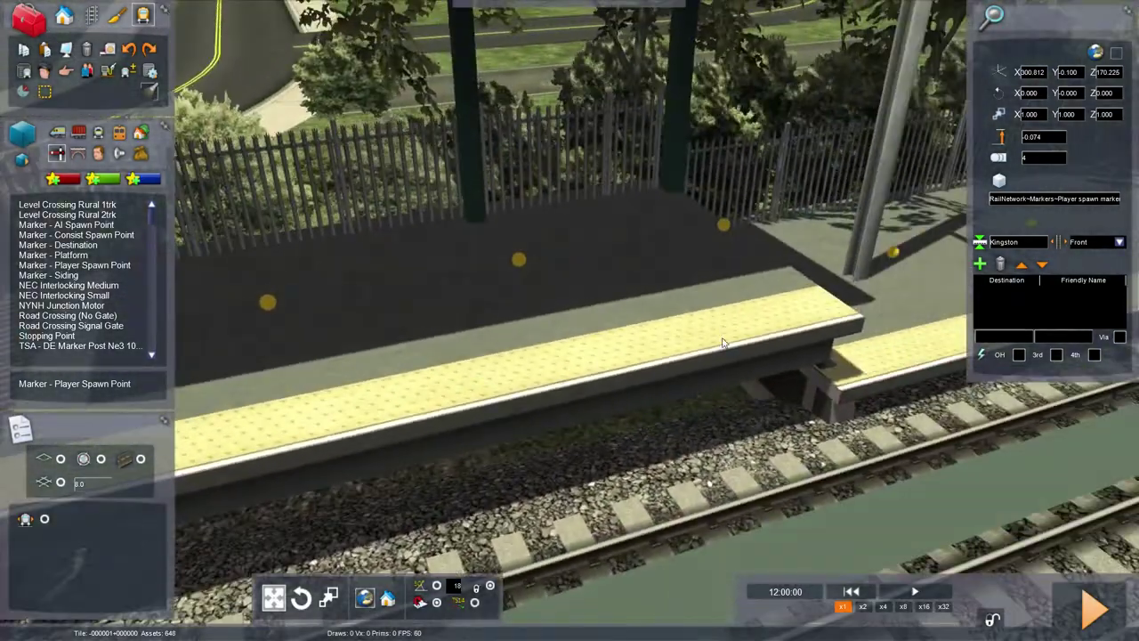
mouse_move(583, 317)
right_down()
mouse_move(549, 302)
mouse_move(543, 321)
right_up()
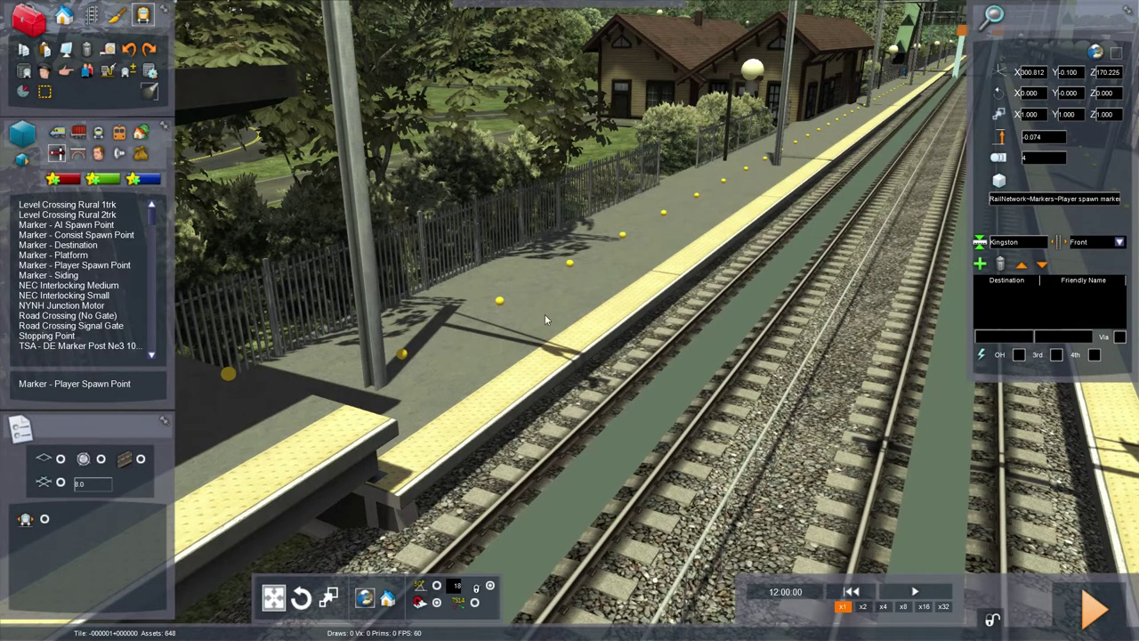
right_drag(546, 315, 494, 317)
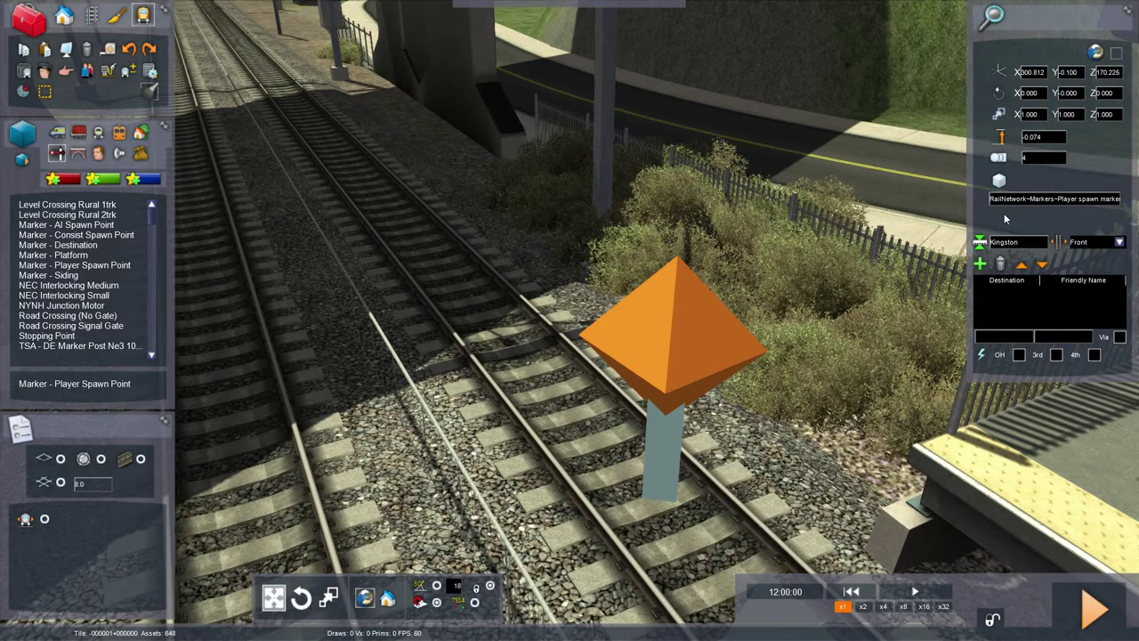
click(1019, 356)
click(1019, 356)
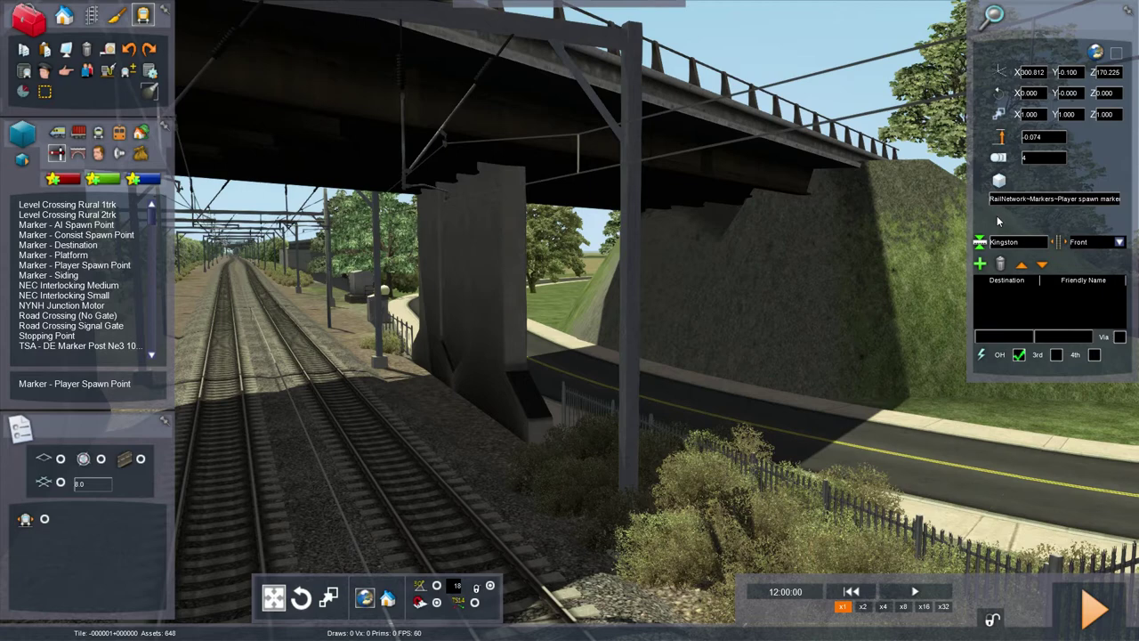
Find Providence on the 2D route map and add Providence Track 2 as a Via destination with the friendly name Providence.
key(9)
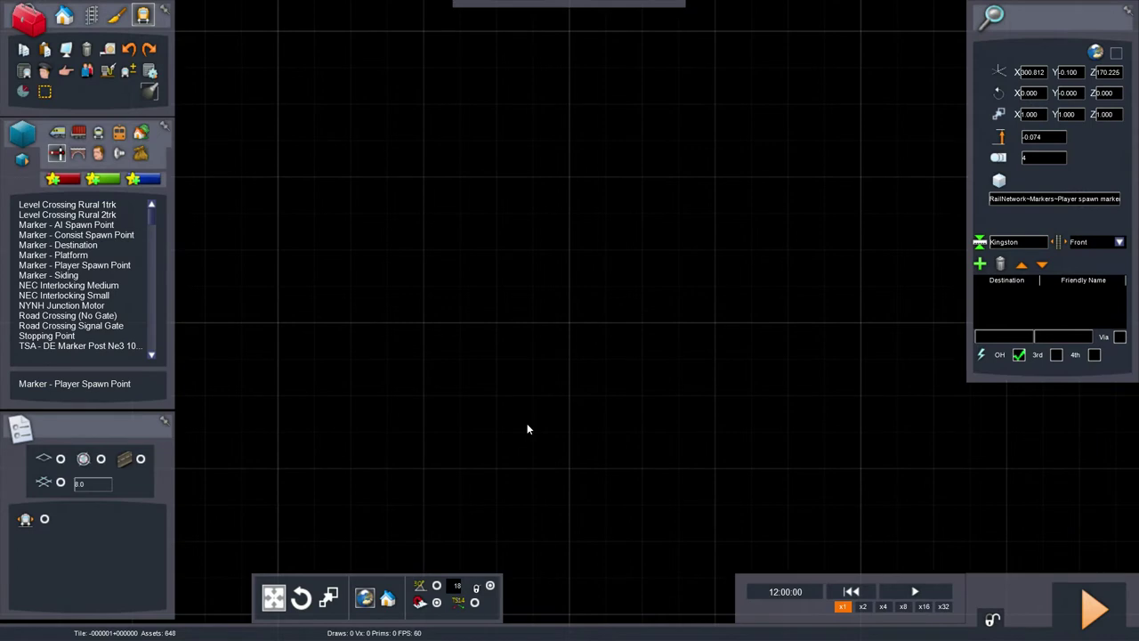
scroll(528, 426, down, 10)
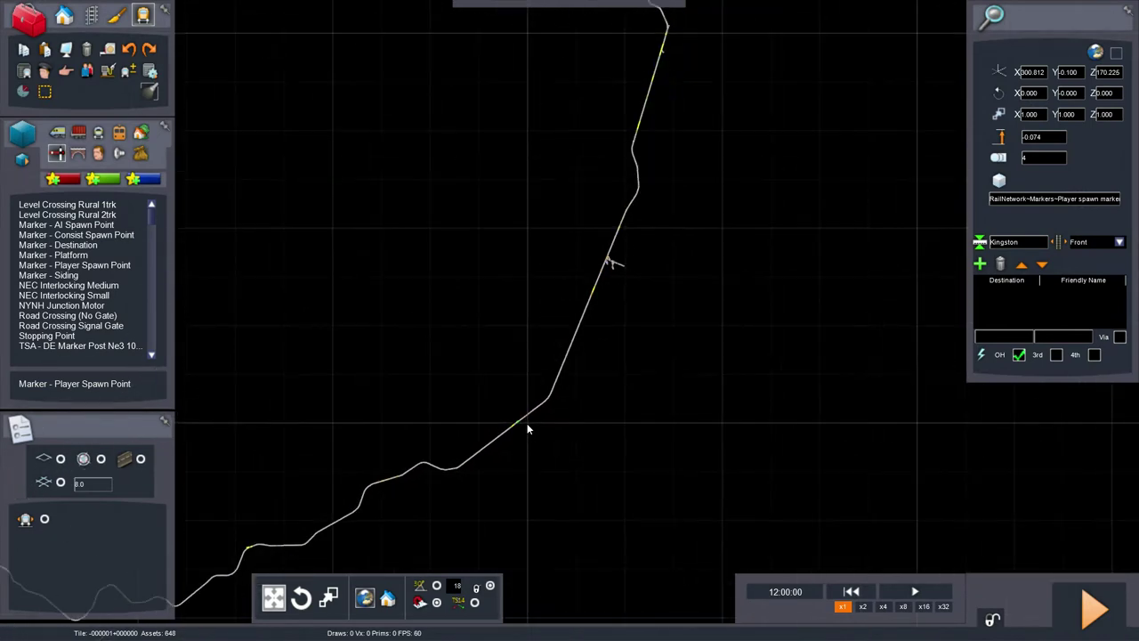
right_drag(634, 364, 653, 495)
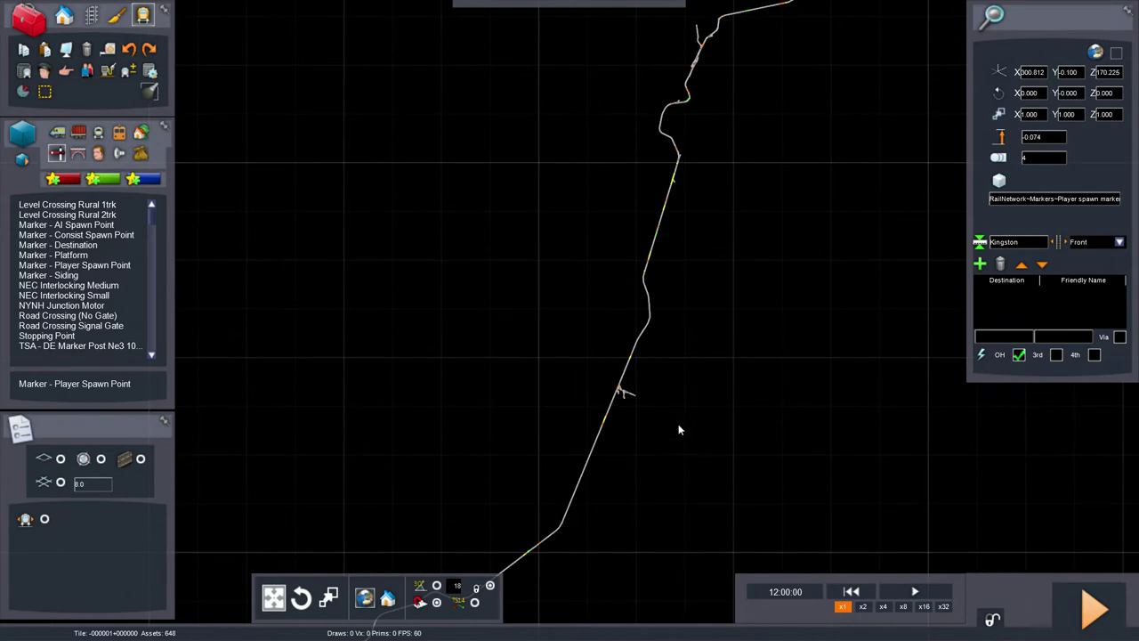
right_drag(617, 437, 578, 550)
scroll(641, 329, up, 10)
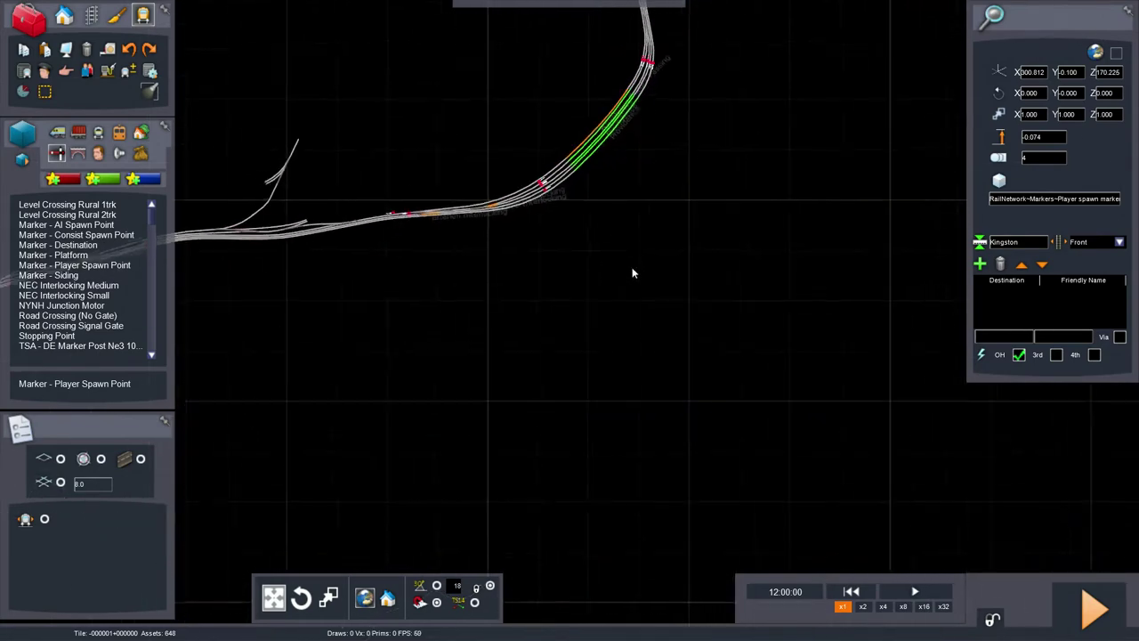
scroll(600, 329, up, 5)
scroll(546, 392, down, 4)
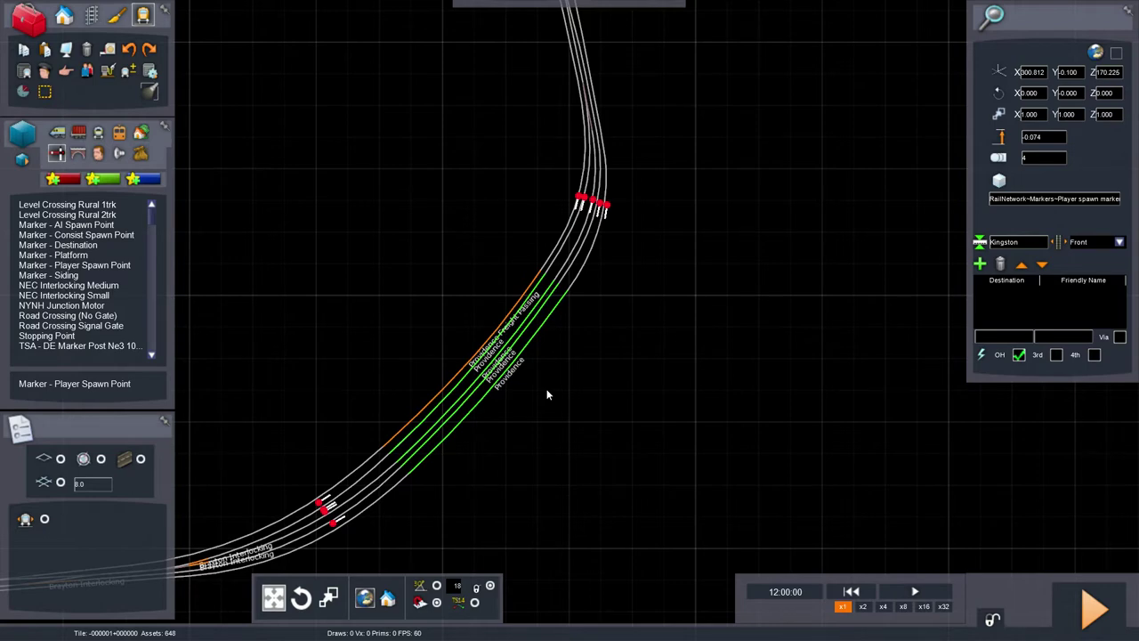
scroll(548, 394, up, 6)
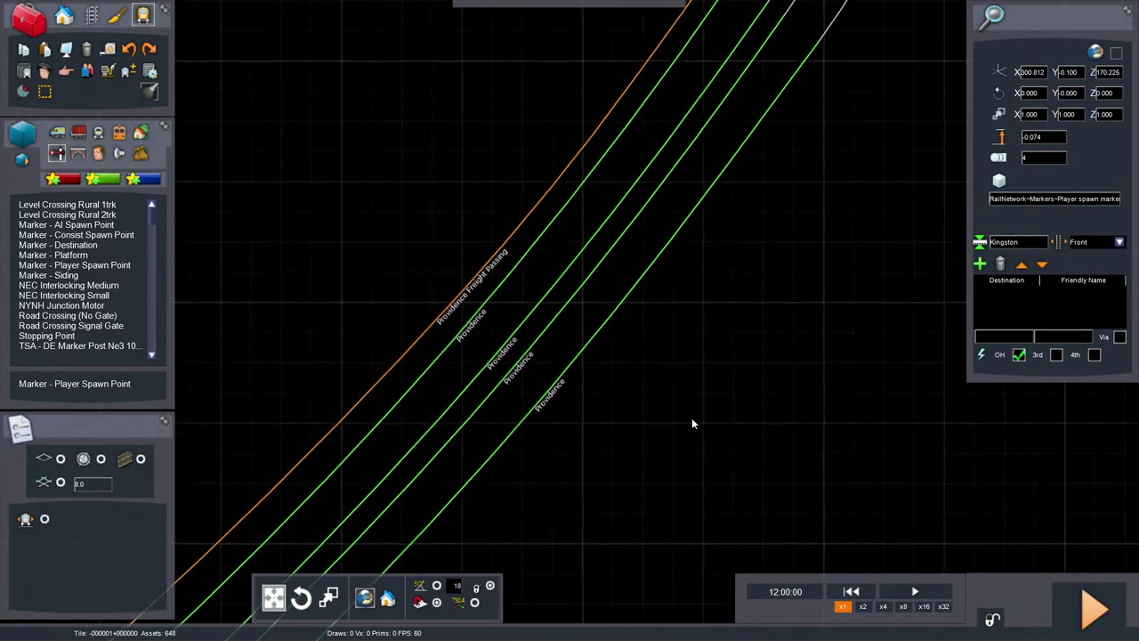
right_drag(692, 424, 704, 436)
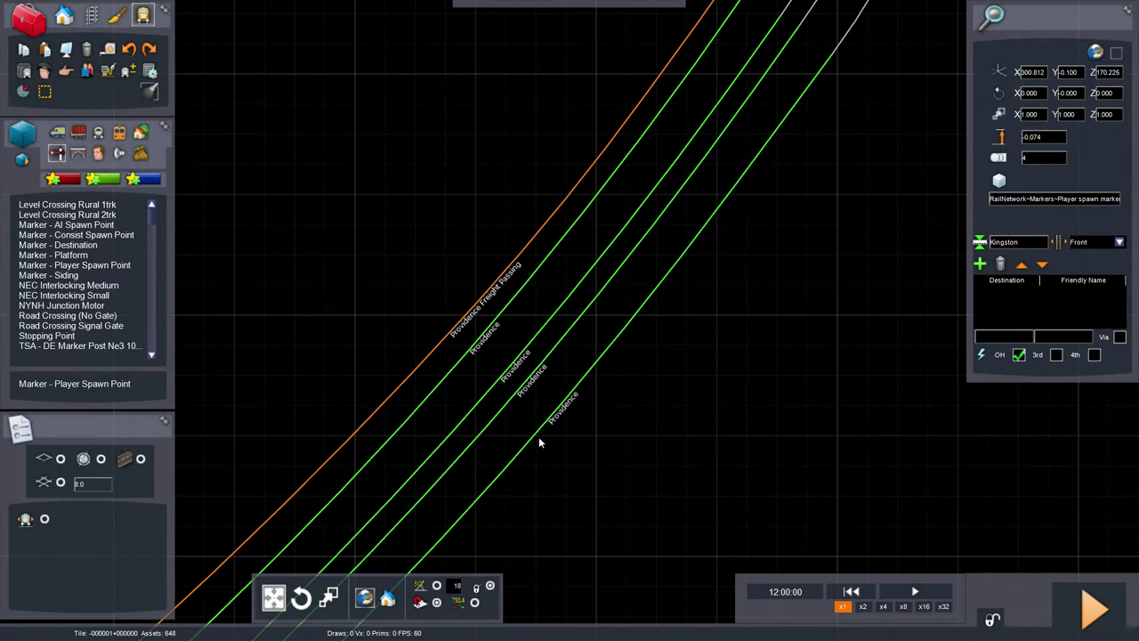
click(605, 354)
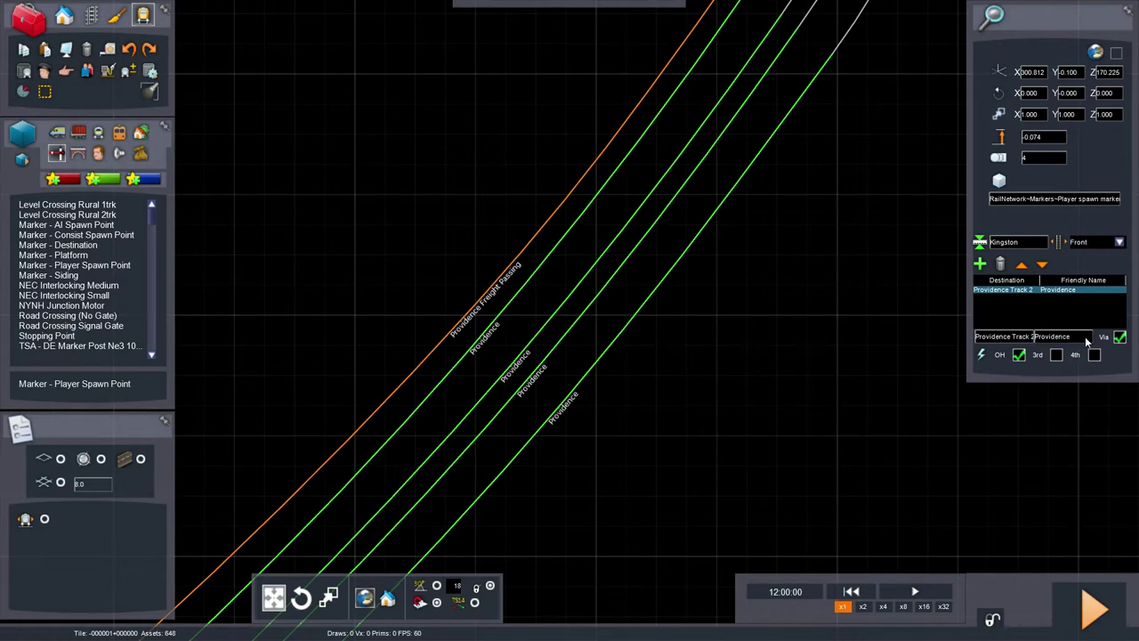
Turn the Via option off for the Providence Track 2 destination, and turn it back on.
drag(1087, 340, 1037, 341)
drag(1073, 337, 1040, 340)
click(1120, 337)
scroll(683, 412, down, 3)
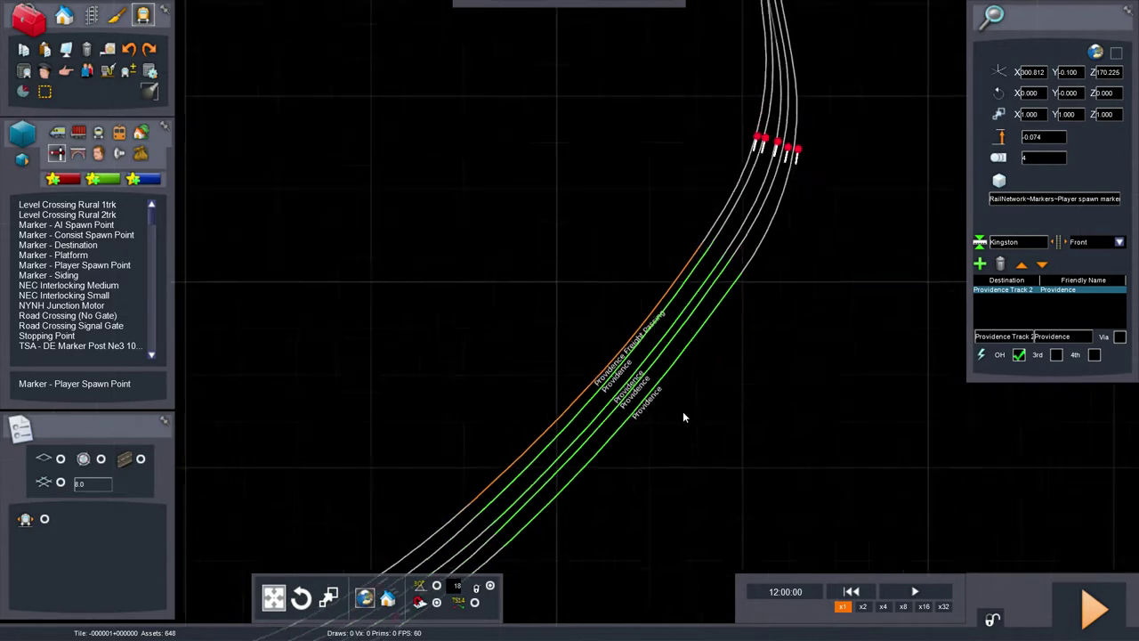
scroll(683, 412, up, 2)
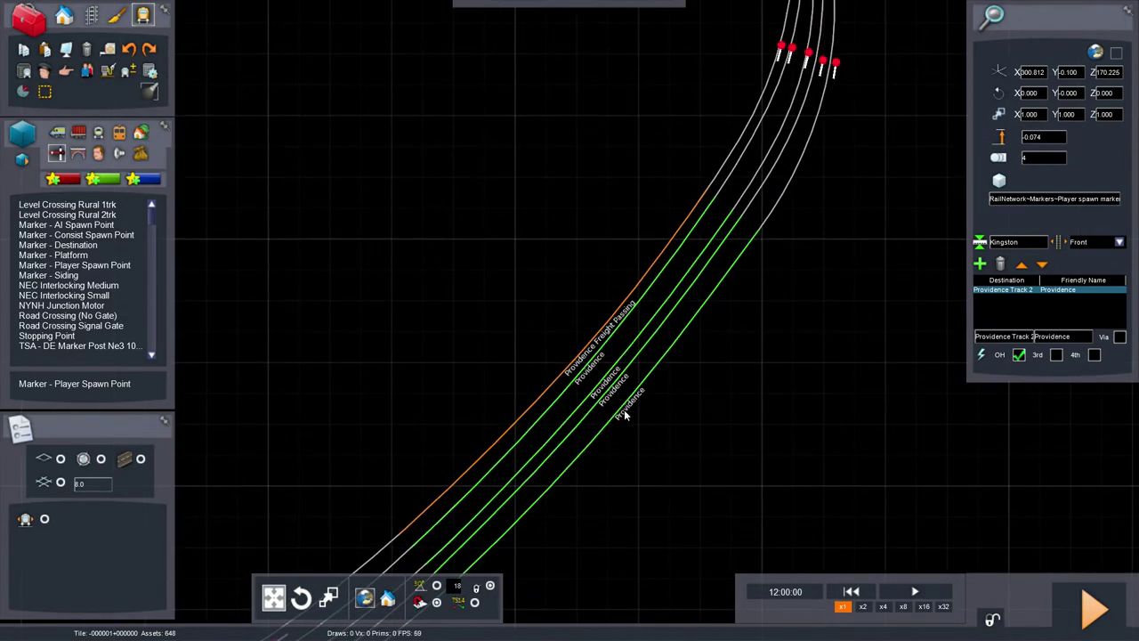
scroll(627, 401, up, 3)
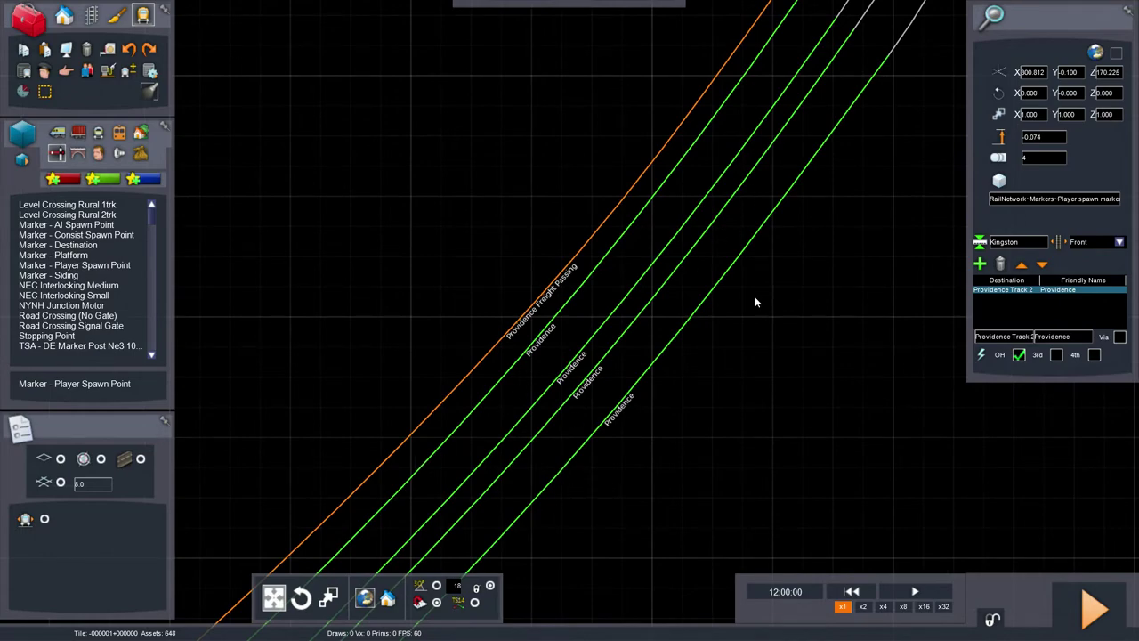
scroll(757, 303, down, 5)
scroll(752, 445, up, 5)
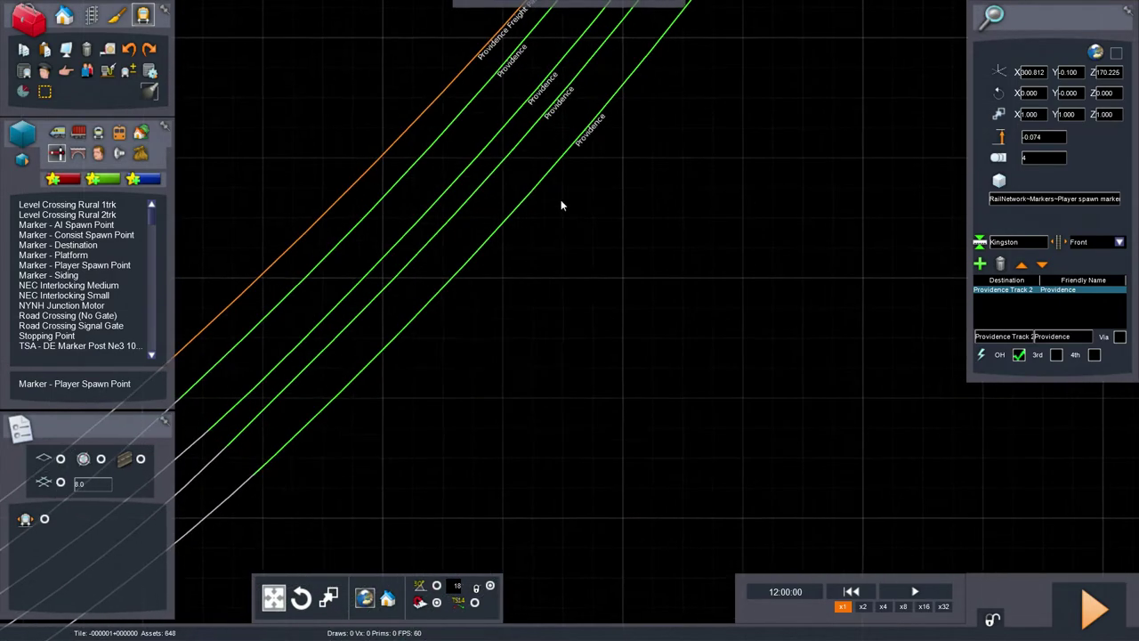
click(1118, 339)
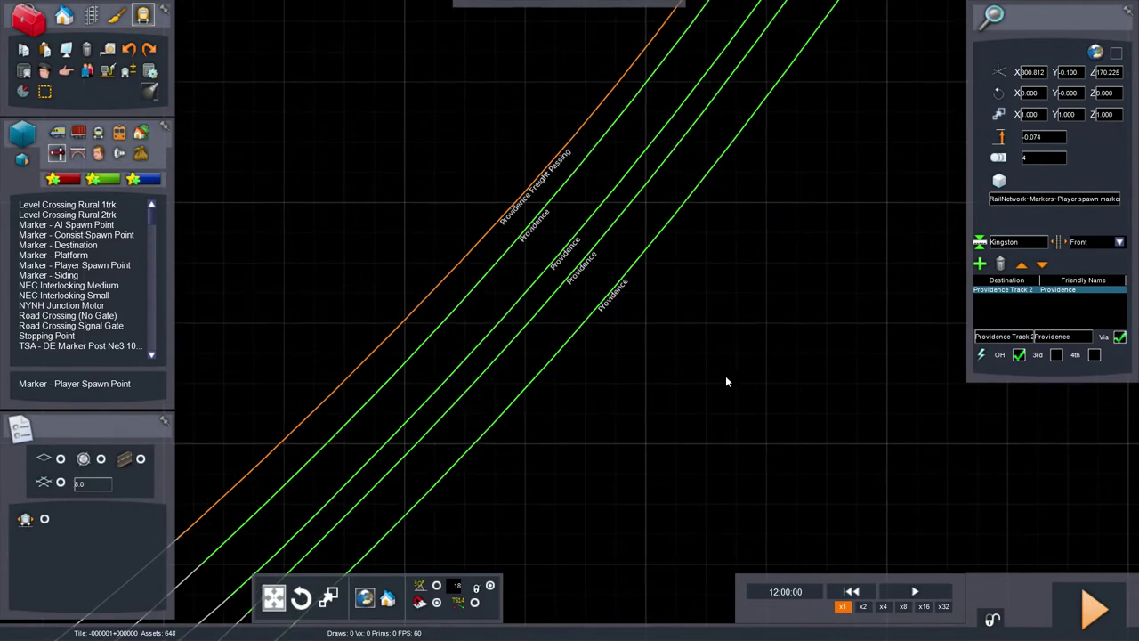
Follow the 2D map along the line from Providence to Route 128 and add Route 128 Track 2 as a Via destination.
scroll(682, 379, down, 1)
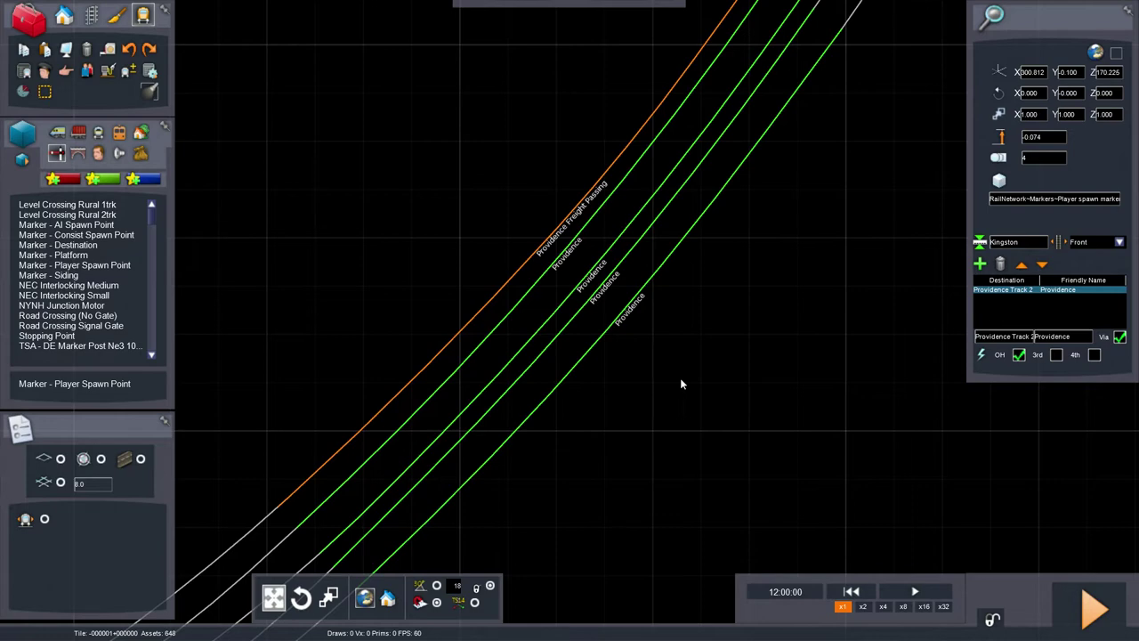
scroll(685, 382, down, 10)
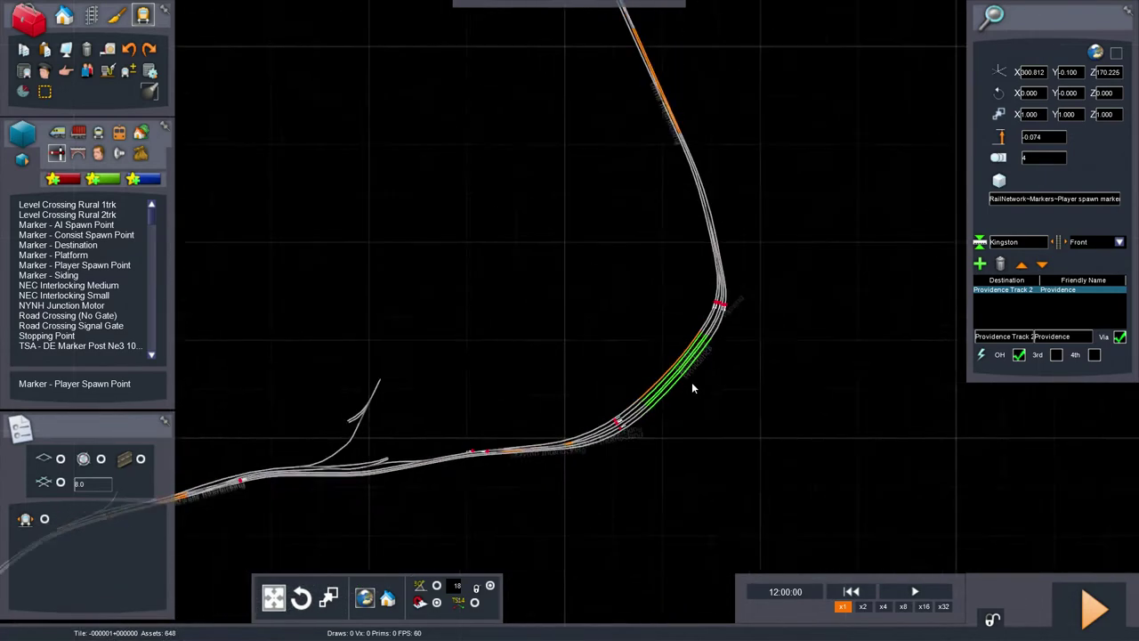
scroll(690, 384, down, 6)
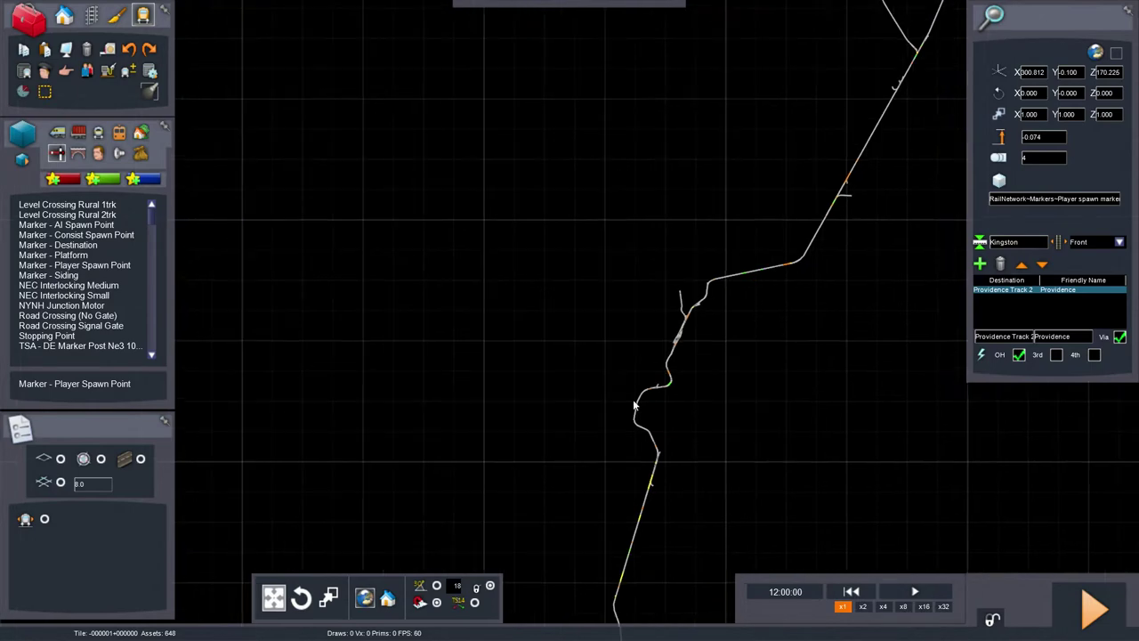
key(Right)
key(Up)
scroll(642, 326, up, 4)
key(Up)
key(Right)
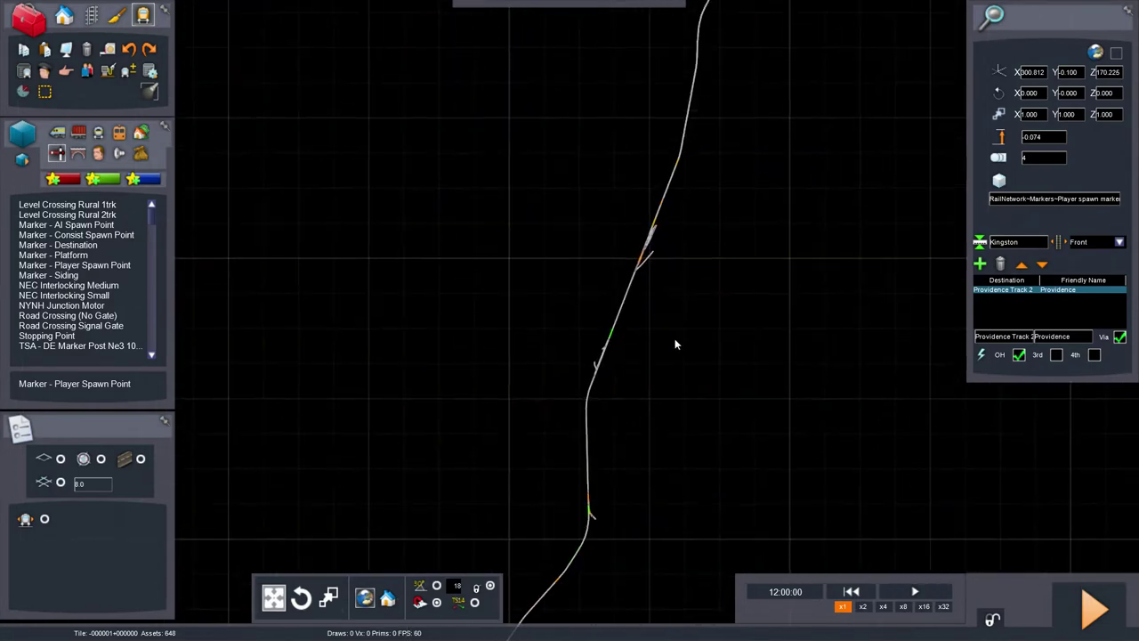
key(Down)
key(Left)
scroll(645, 312, up, 10)
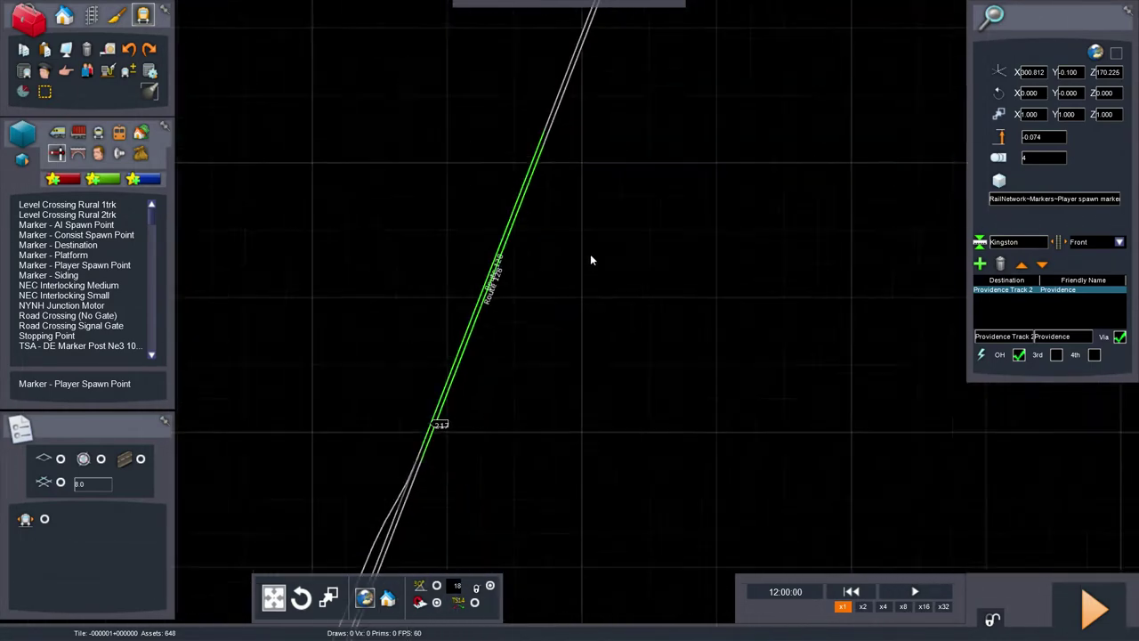
key(Up)
key(Left)
key(Left)
key(Down)
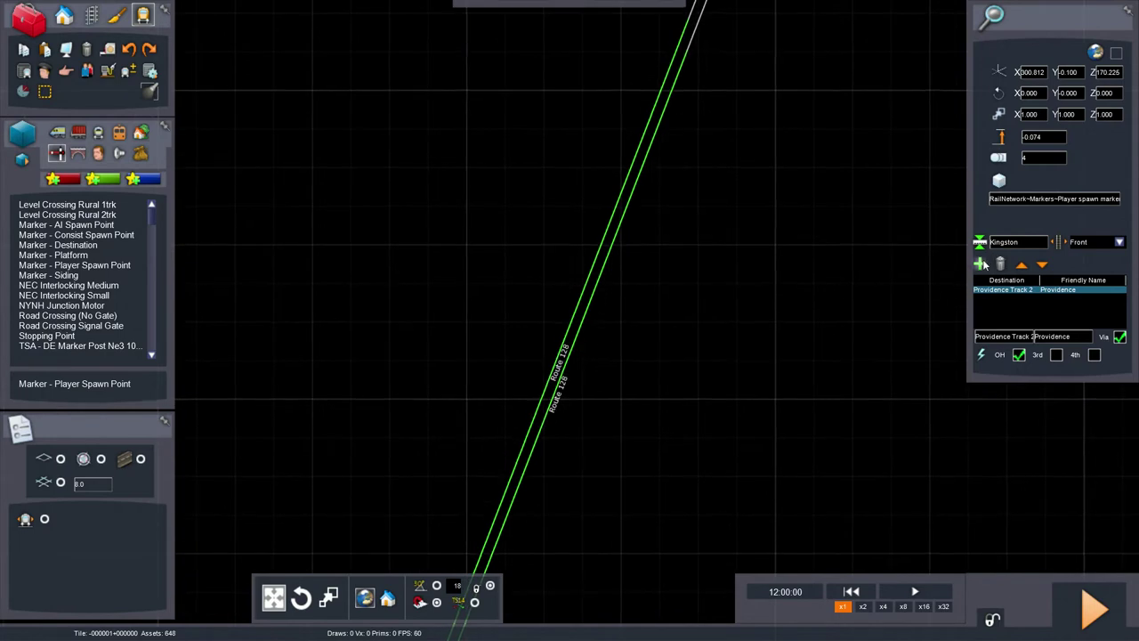
click(981, 263)
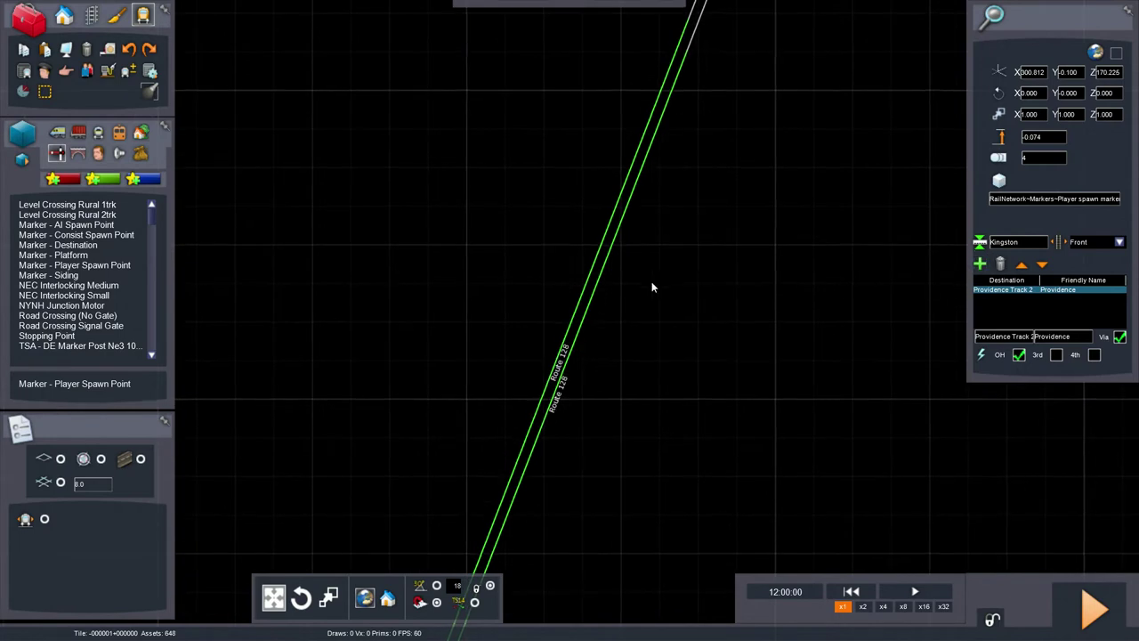
click(592, 303)
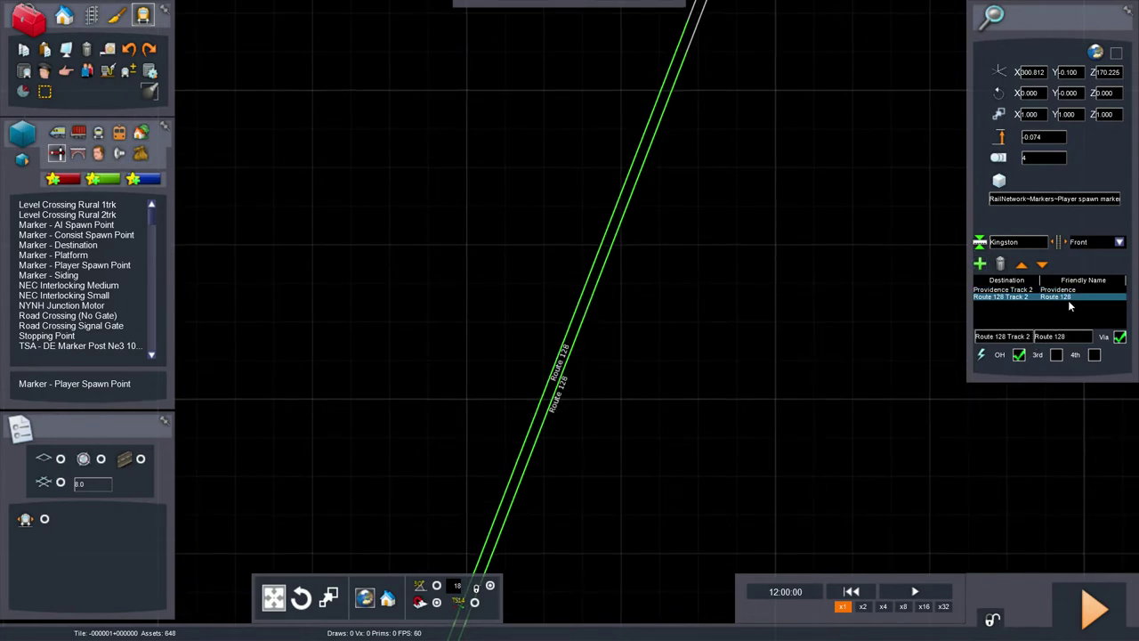
Select the Providence destination entry and trace the line on the 2D map back to the Providence tracks.
click(1062, 290)
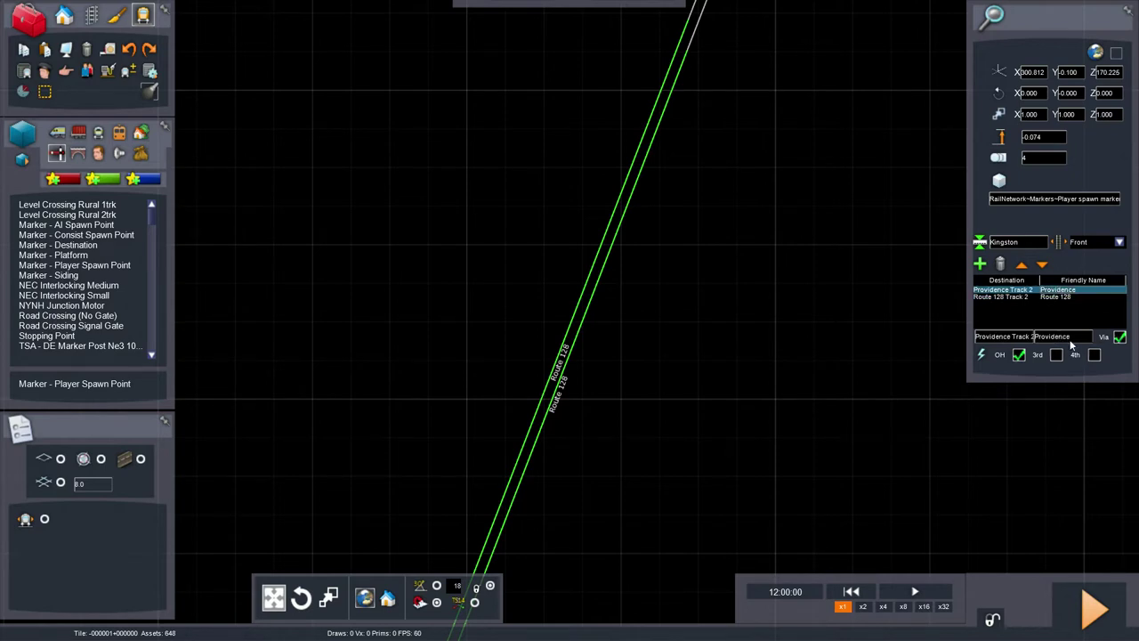
scroll(598, 452, down, 5)
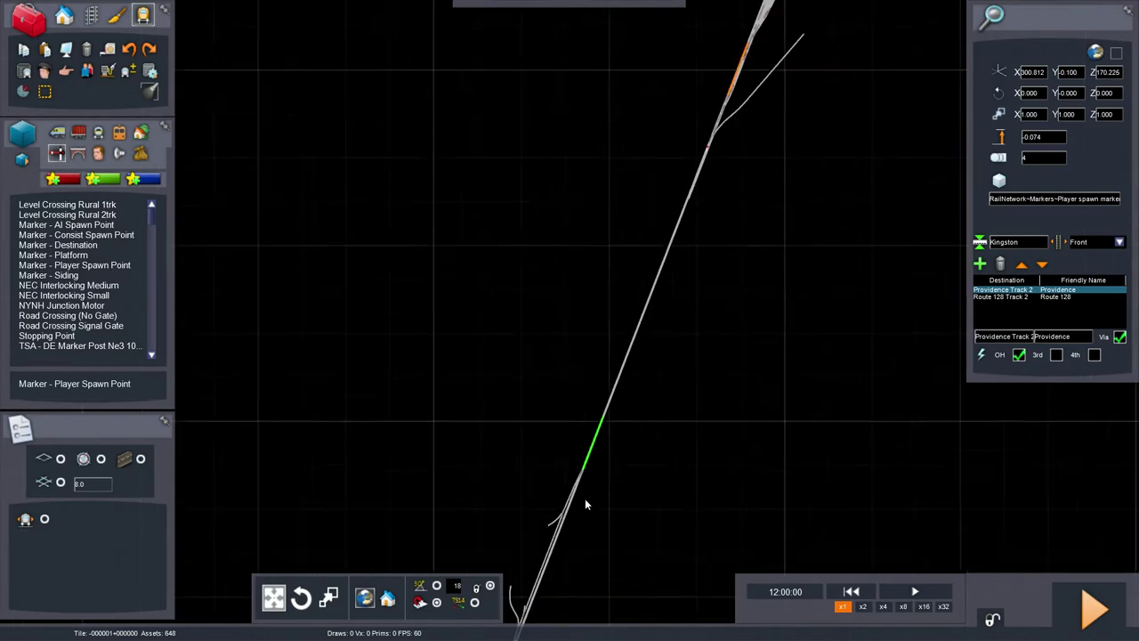
right_drag(585, 498, 669, 257)
scroll(658, 401, down, 5)
right_drag(587, 552, 730, 89)
scroll(688, 481, up, 10)
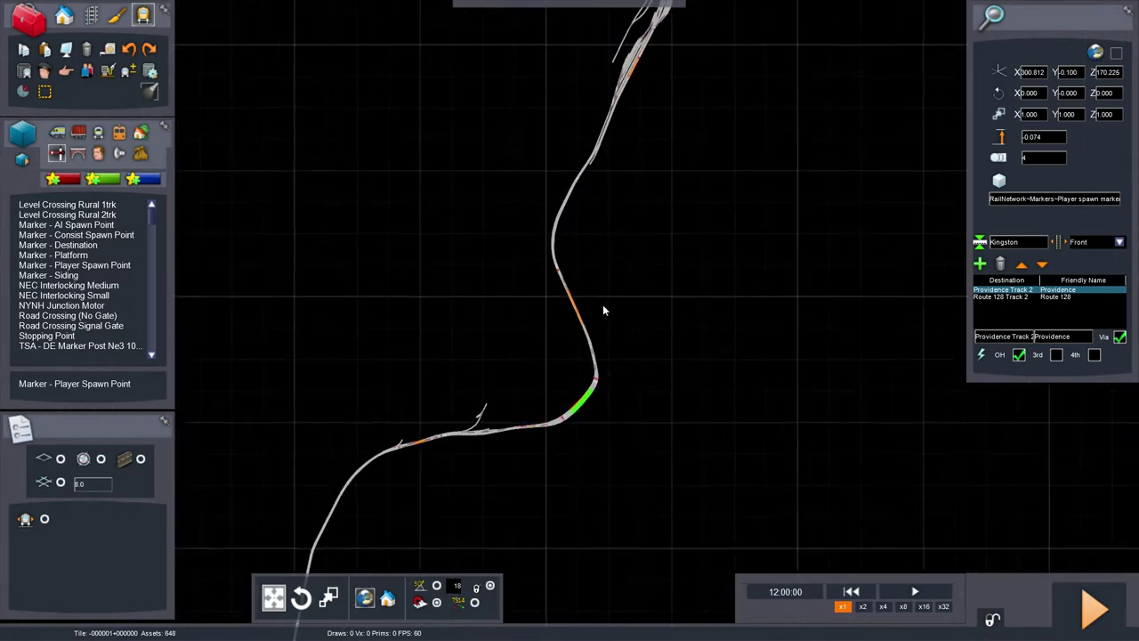
scroll(580, 465, up, 3)
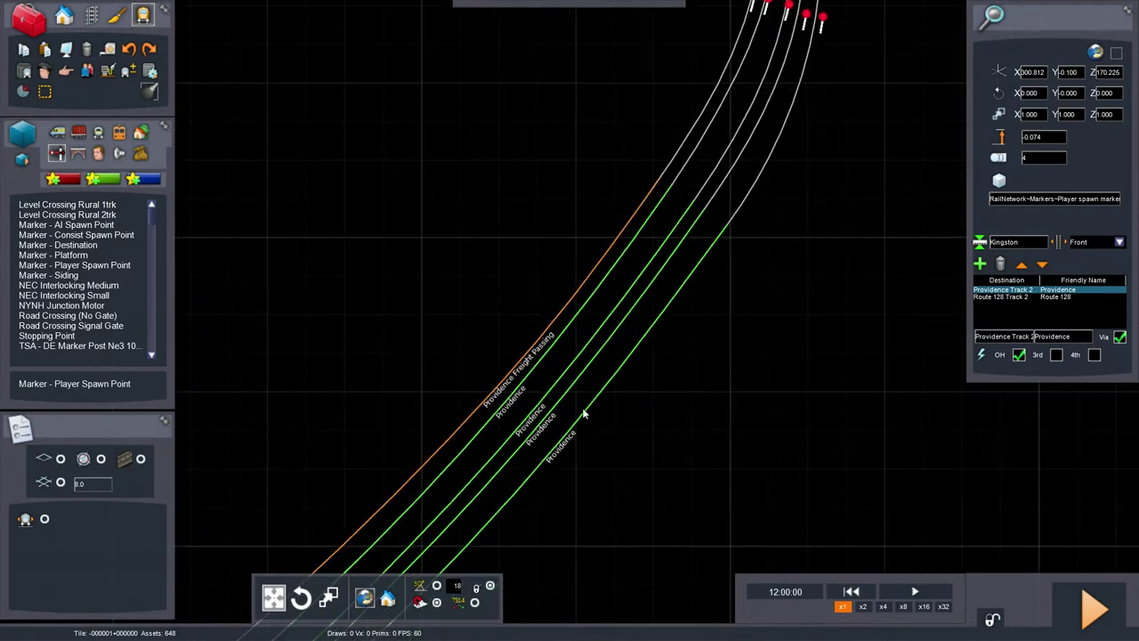
Examine the route on the 2D map from Providence up to Route 128 and the line beyond it.
scroll(709, 216, down, 5)
scroll(709, 216, down, 4)
right_drag(687, 315, 531, 569)
right_drag(783, 143, 608, 445)
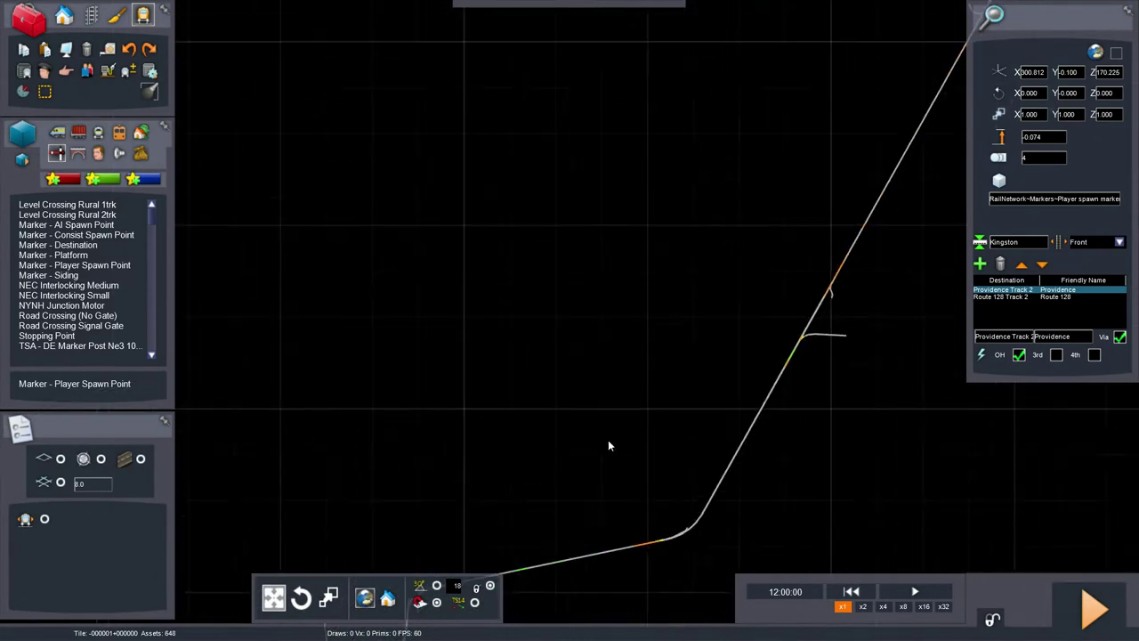
scroll(608, 445, down, 3)
right_drag(655, 415, 542, 628)
right_drag(735, 312, 560, 612)
right_drag(717, 153, 614, 343)
scroll(564, 413, up, 5)
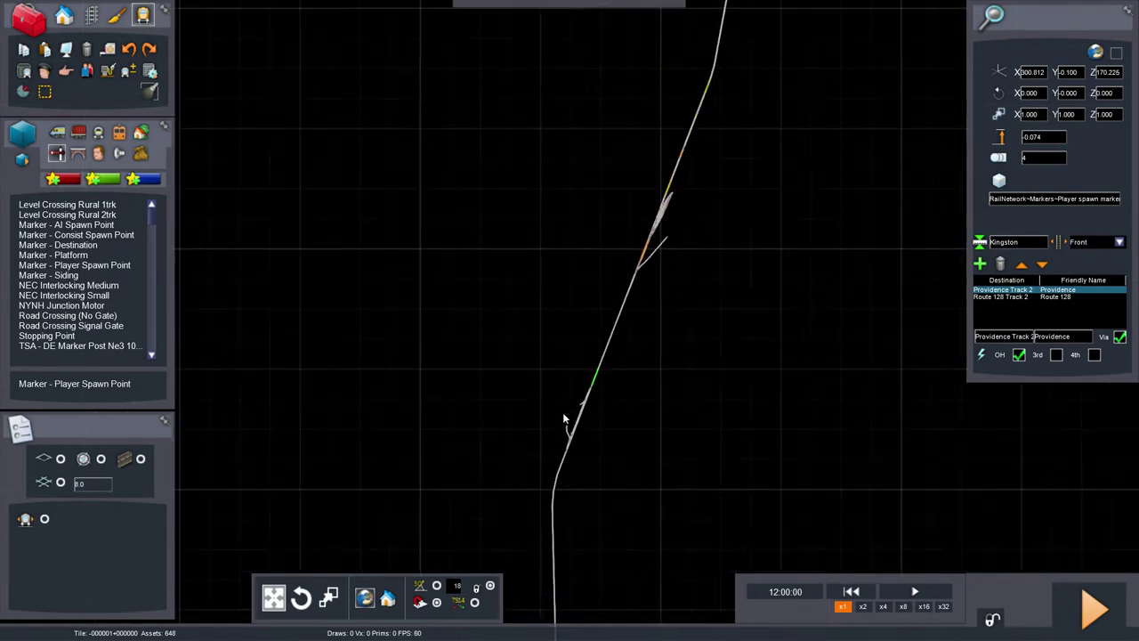
right_drag(702, 289, 594, 482)
scroll(658, 469, down, 3)
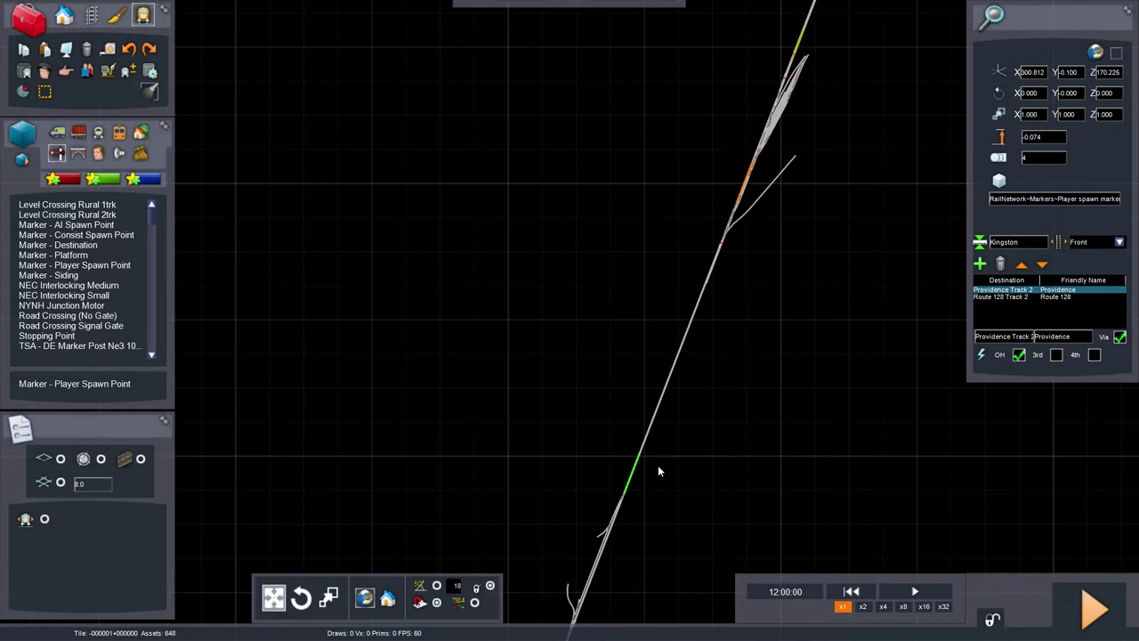
Find Ruggles on the 2D map beyond Route 128 and add Ruggles Track 1 as a destination.
right_drag(797, 229, 588, 541)
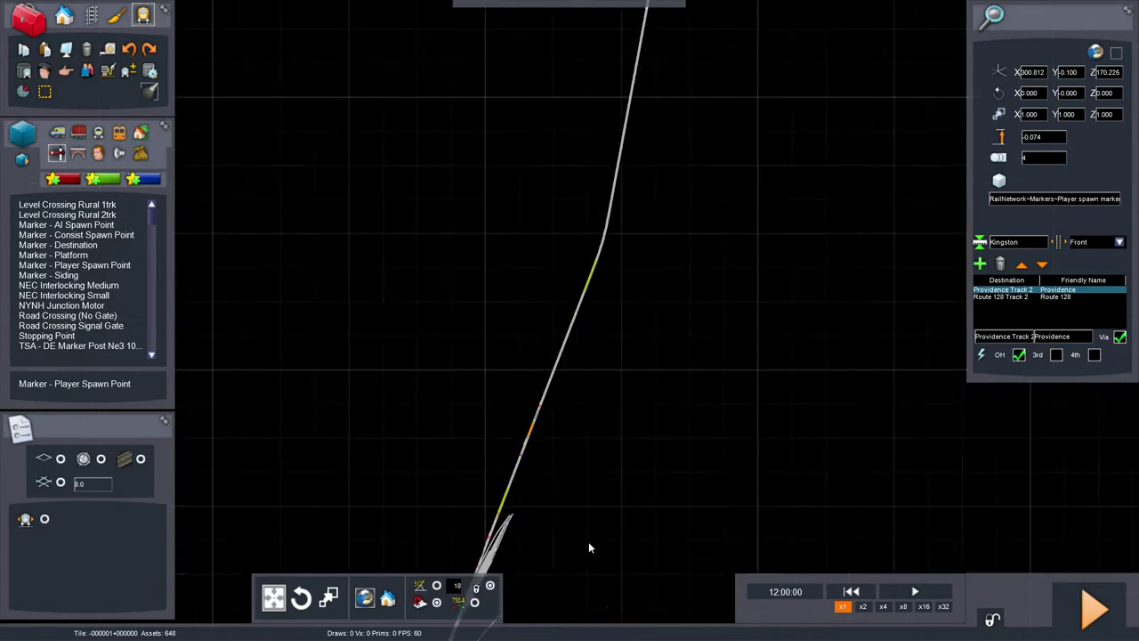
right_drag(899, 62, 694, 570)
right_drag(644, 477, 646, 443)
scroll(647, 442, up, 5)
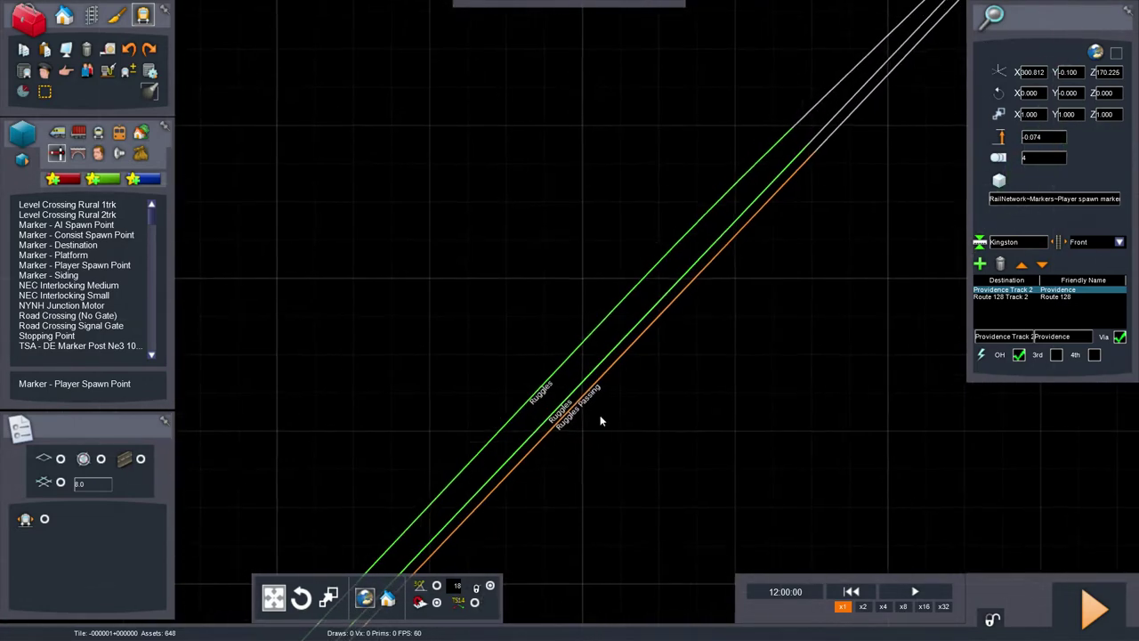
scroll(588, 442, up, 3)
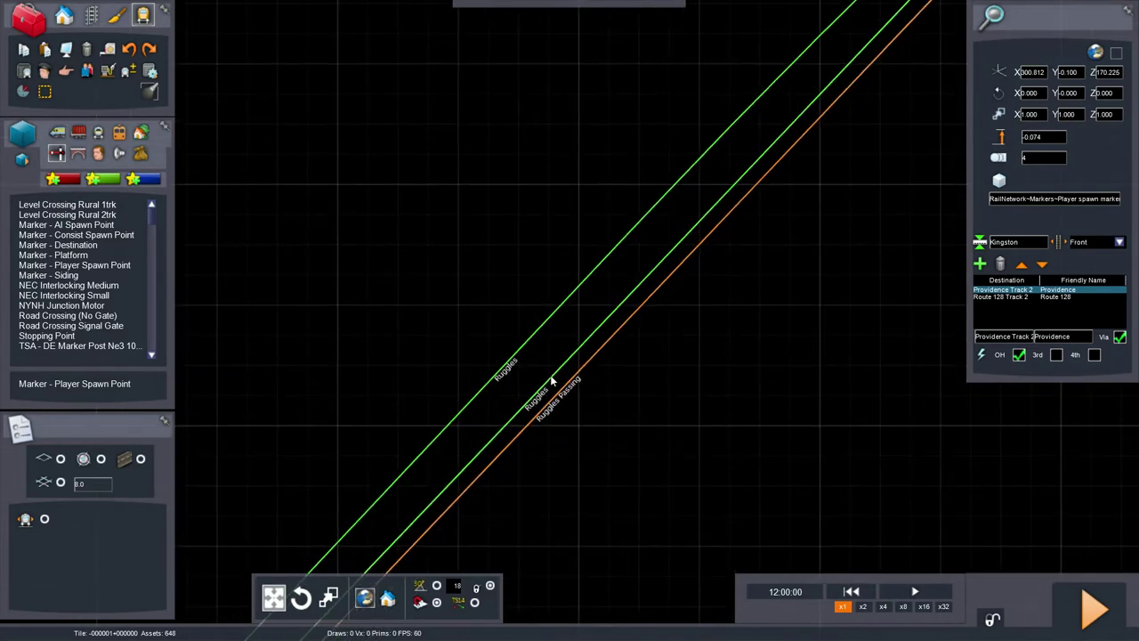
click(984, 266)
click(675, 253)
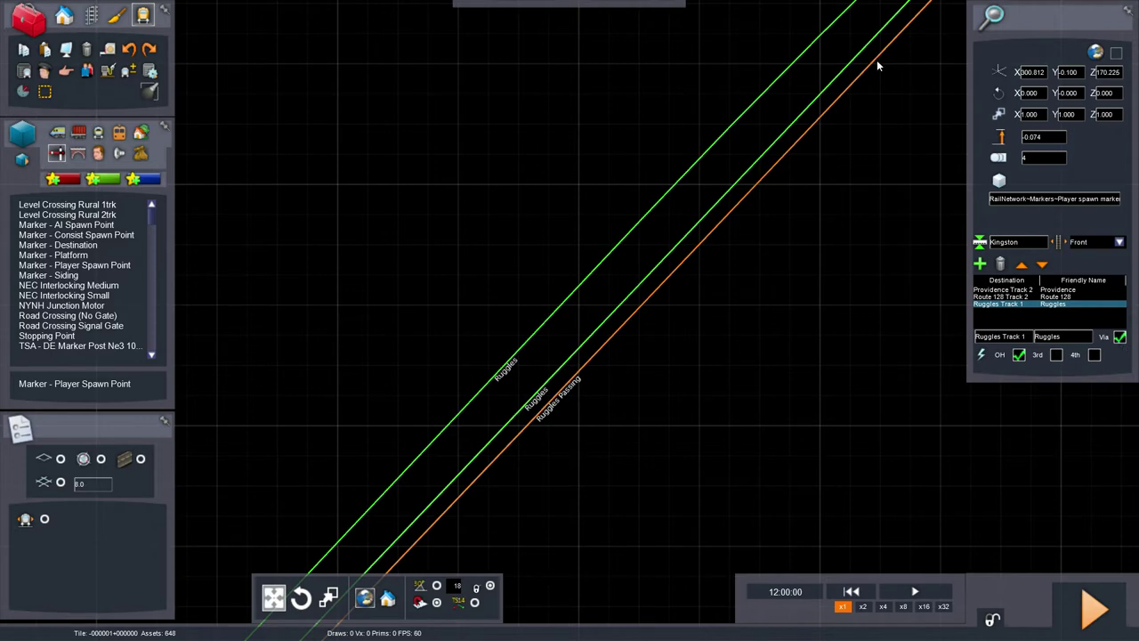
Turn the Via option off for the Ruggles Track 1 destination and inspect the tracks around Ruggles.
scroll(877, 61, down, 6)
right_drag(816, 184, 635, 328)
scroll(754, 171, down, 4)
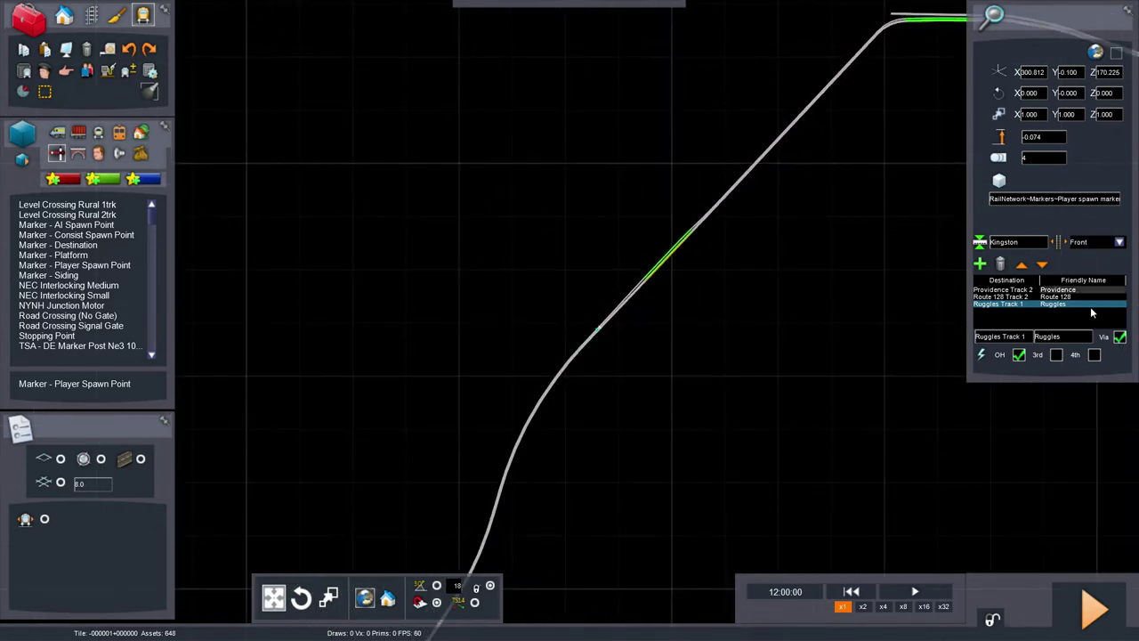
click(1119, 337)
scroll(662, 367, up, 5)
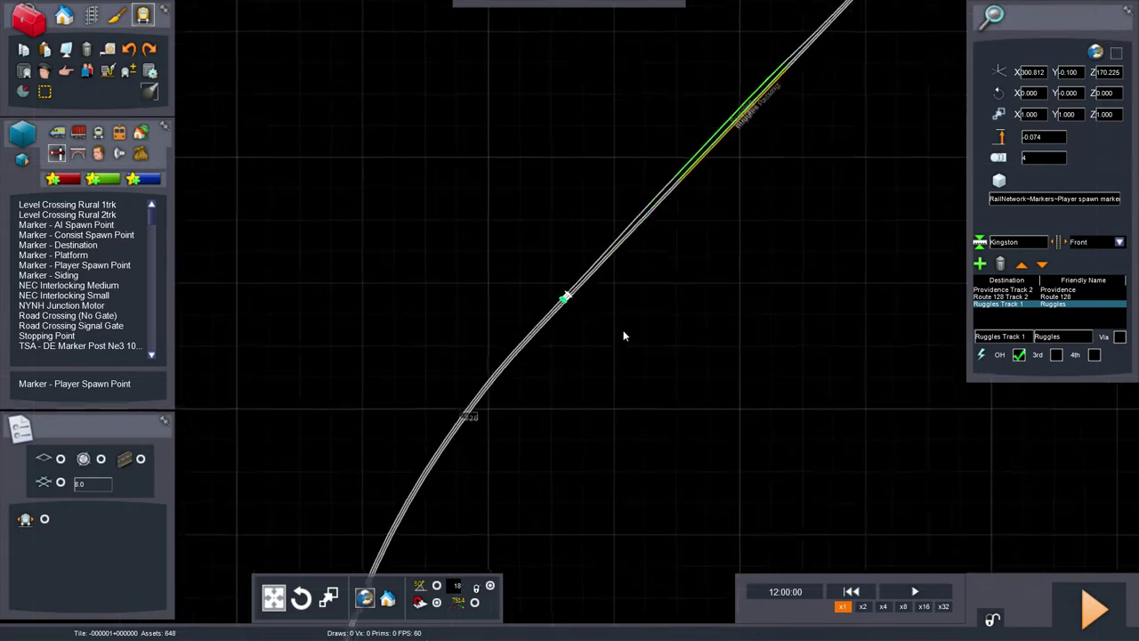
right_drag(703, 322, 650, 389)
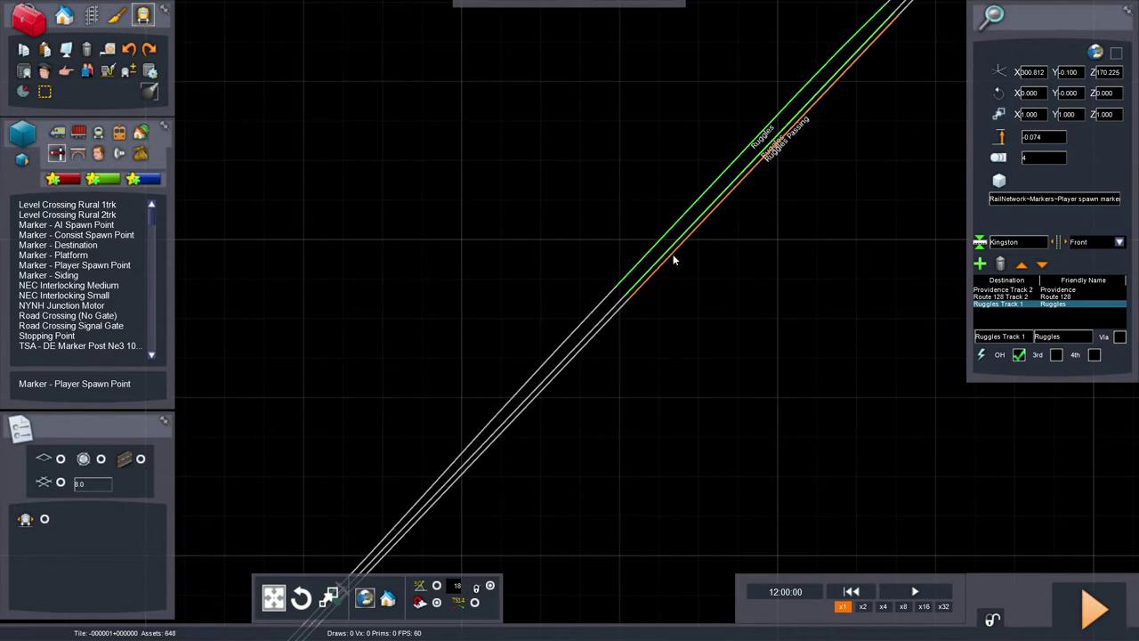
drag(886, 71, 719, 300)
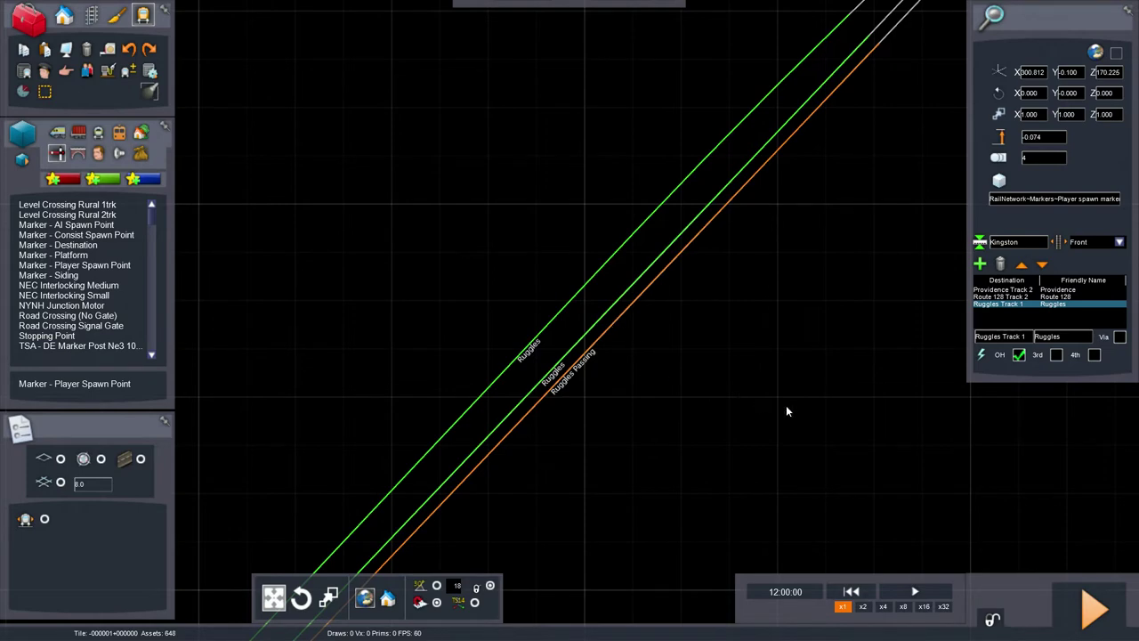
Delete the Ruggles destination and add the southernmost Boston Back Bay track as a Via destination instead.
scroll(730, 419, down, 10)
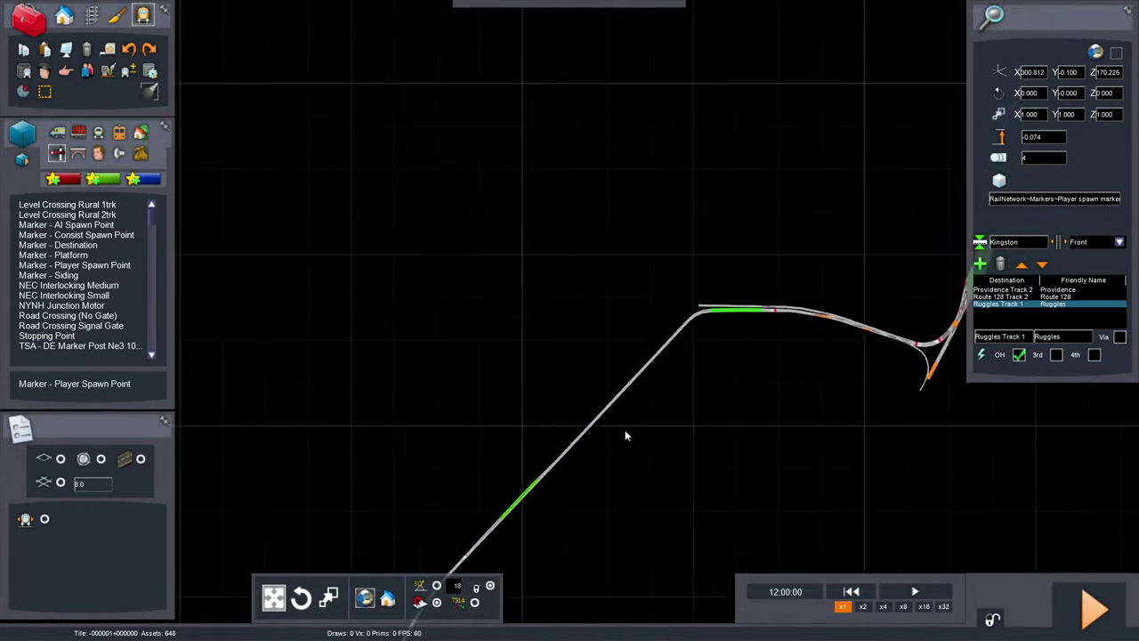
scroll(675, 332, up, 10)
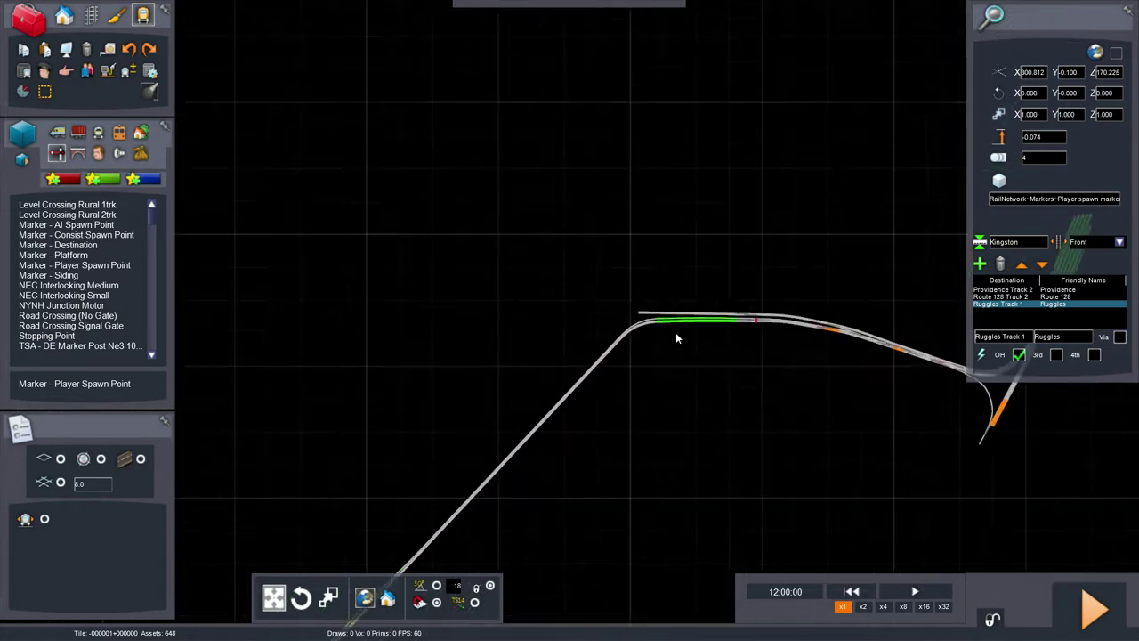
click(1000, 264)
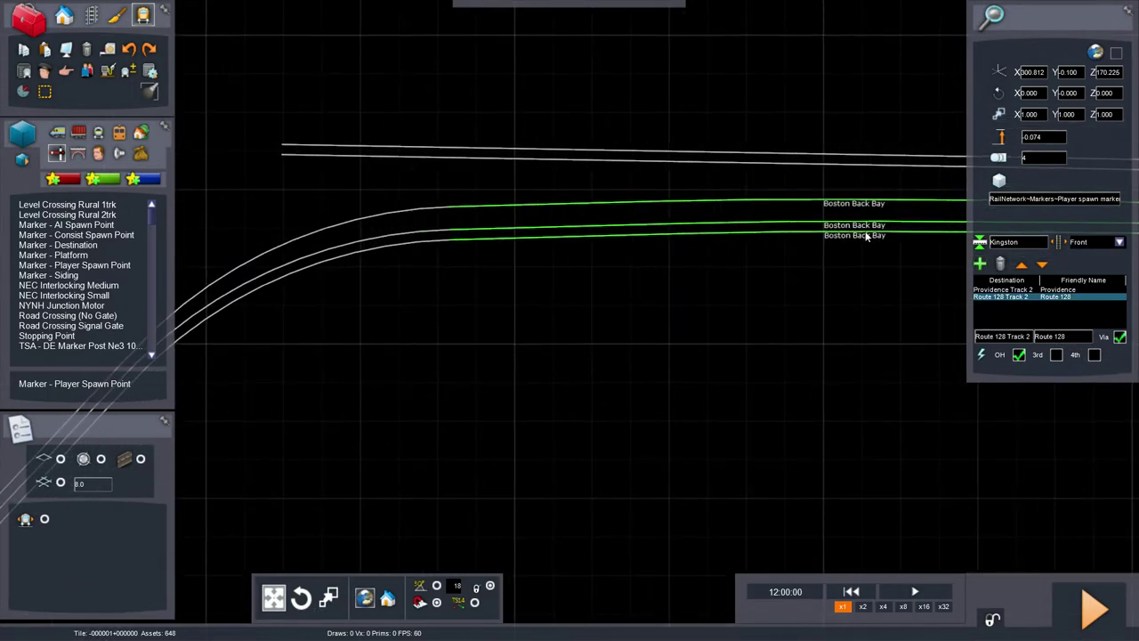
click(862, 233)
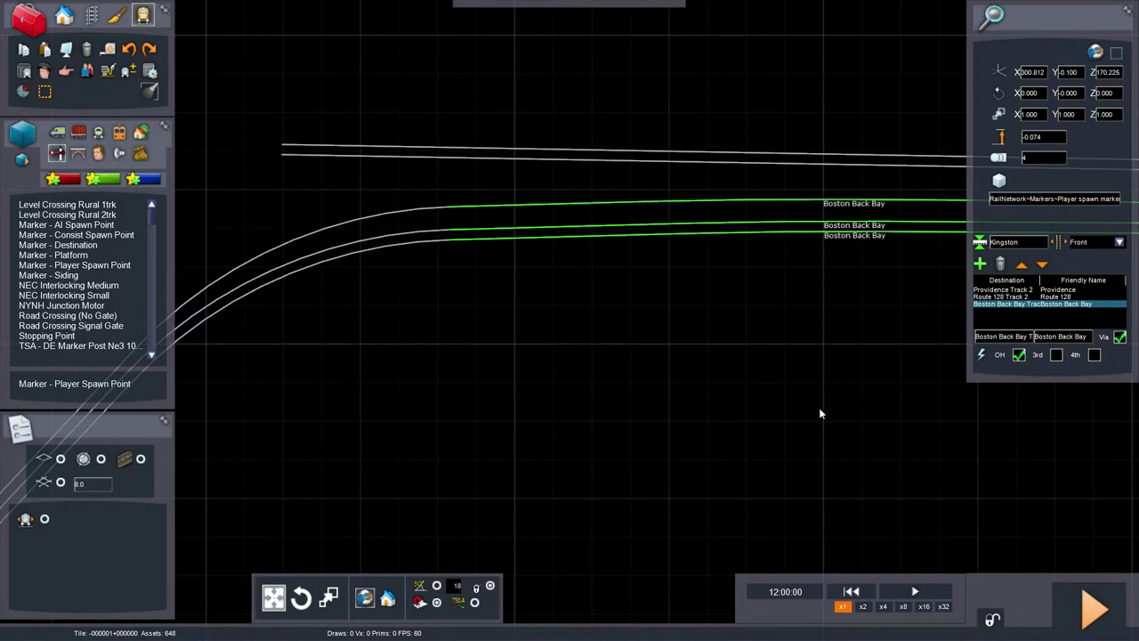
Continue along the line to the Boston South Station platforms and add Boston South Station Track 8 as a destination.
scroll(819, 408, down, 5)
right_drag(819, 407, 615, 429)
scroll(831, 413, down, 3)
scroll(816, 395, up, 2)
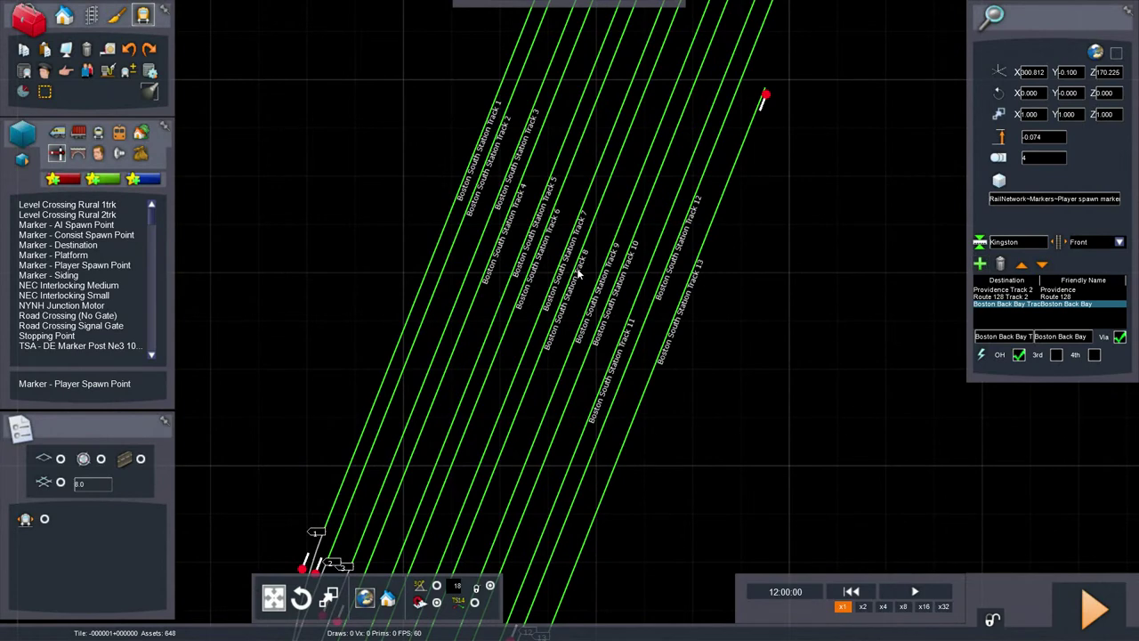
click(576, 272)
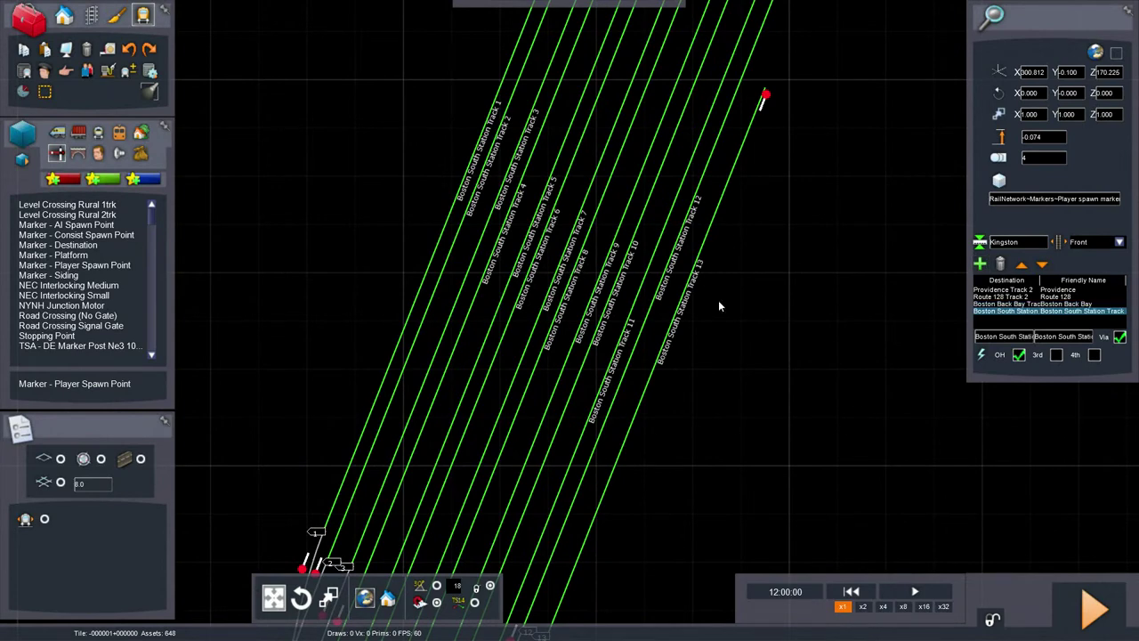
Shorten the South Station destination's friendly name to Boston South Station.
click(1083, 338)
key(ctrl+a)
key(End)
key(Return)
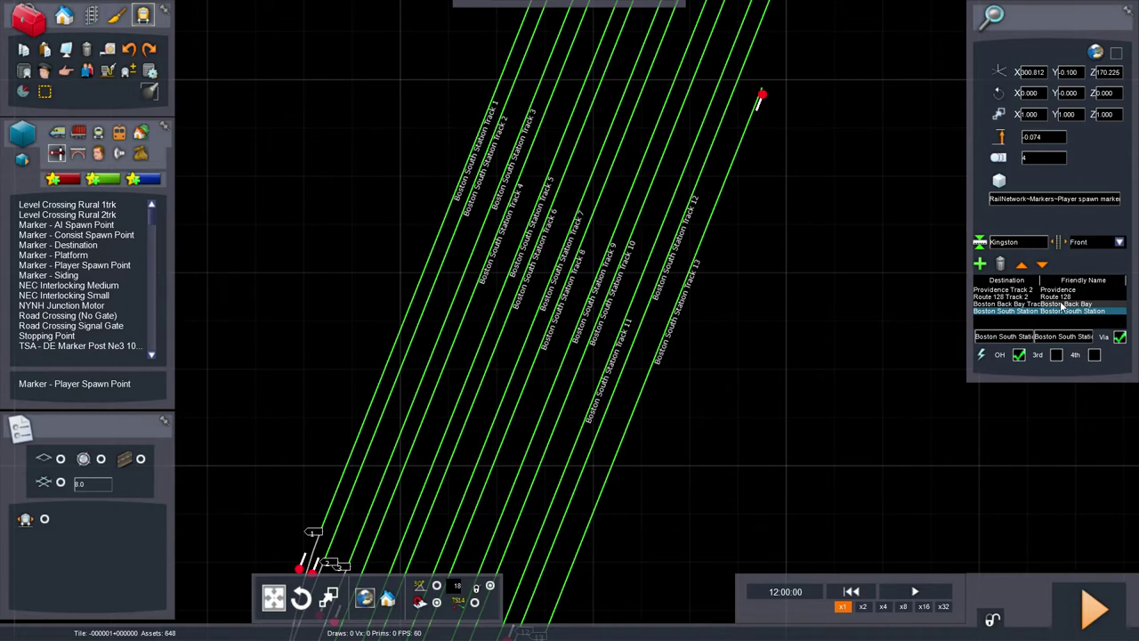
Return from the 2D map to the 3D view, save the scenario and leave the editor.
key(9)
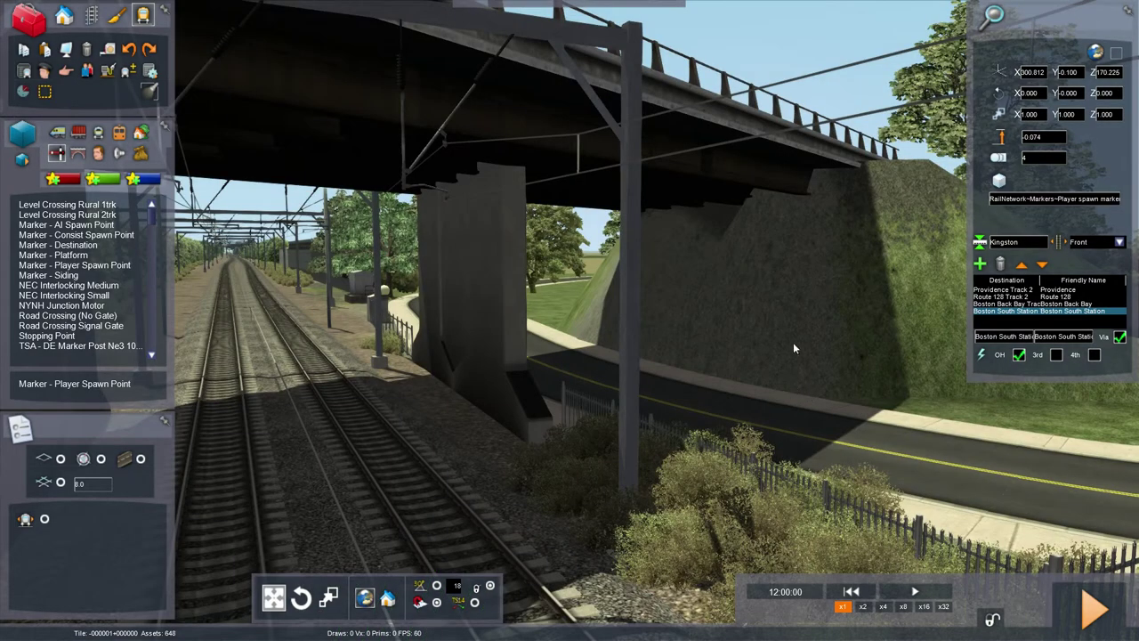
key(ctrl+s)
click(483, 425)
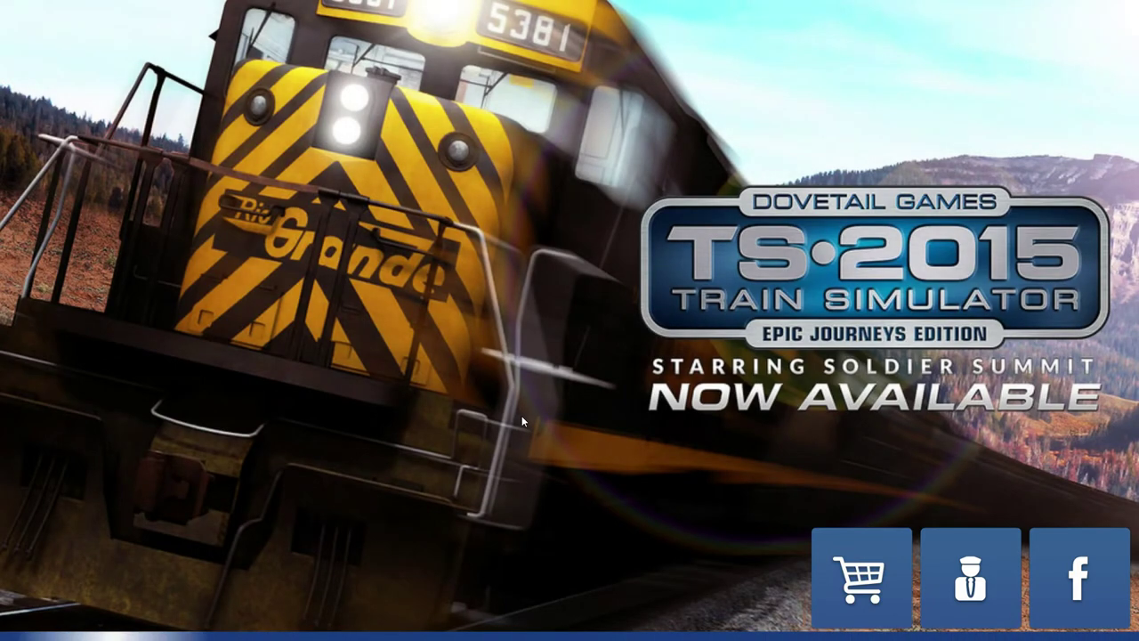
Quit the QD East scenario and open the Quick Drive setup.
key(Escape)
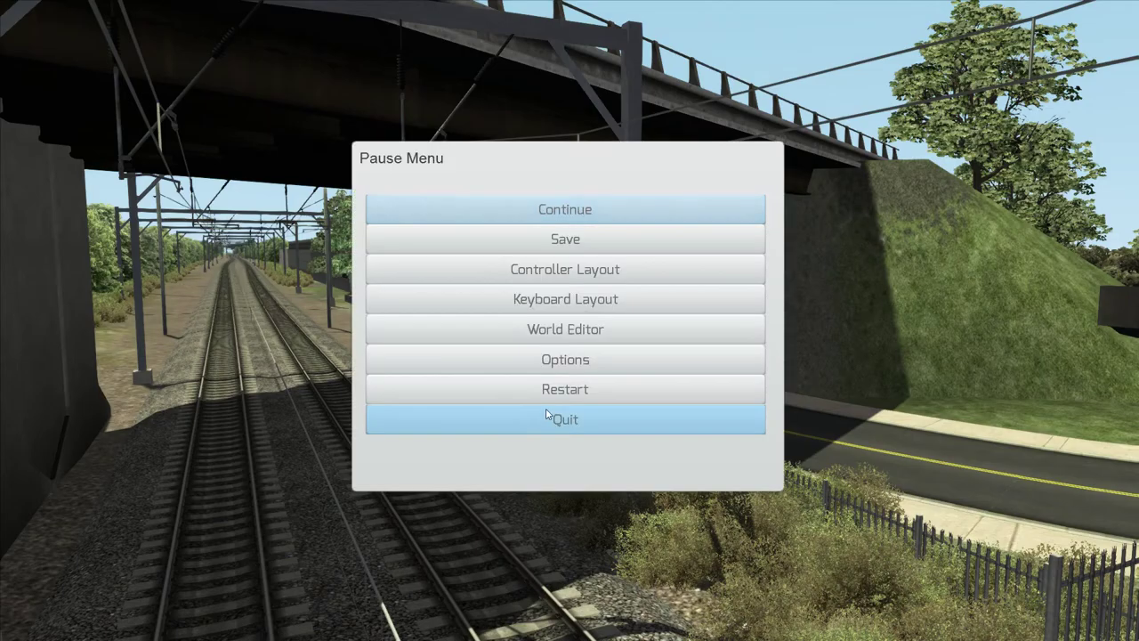
click(542, 415)
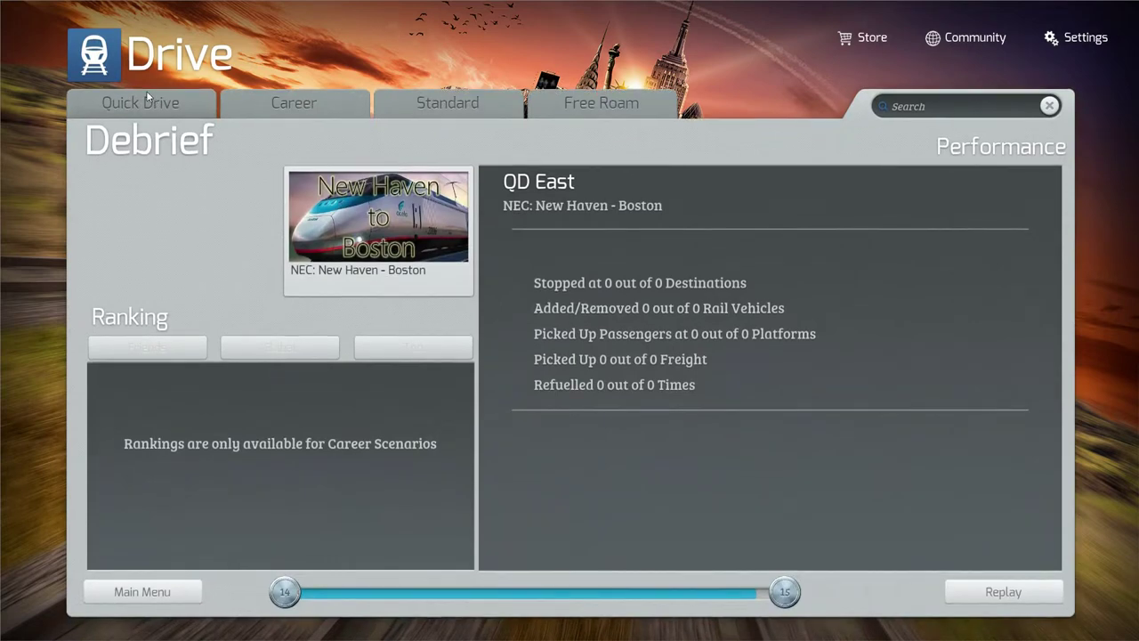
click(148, 100)
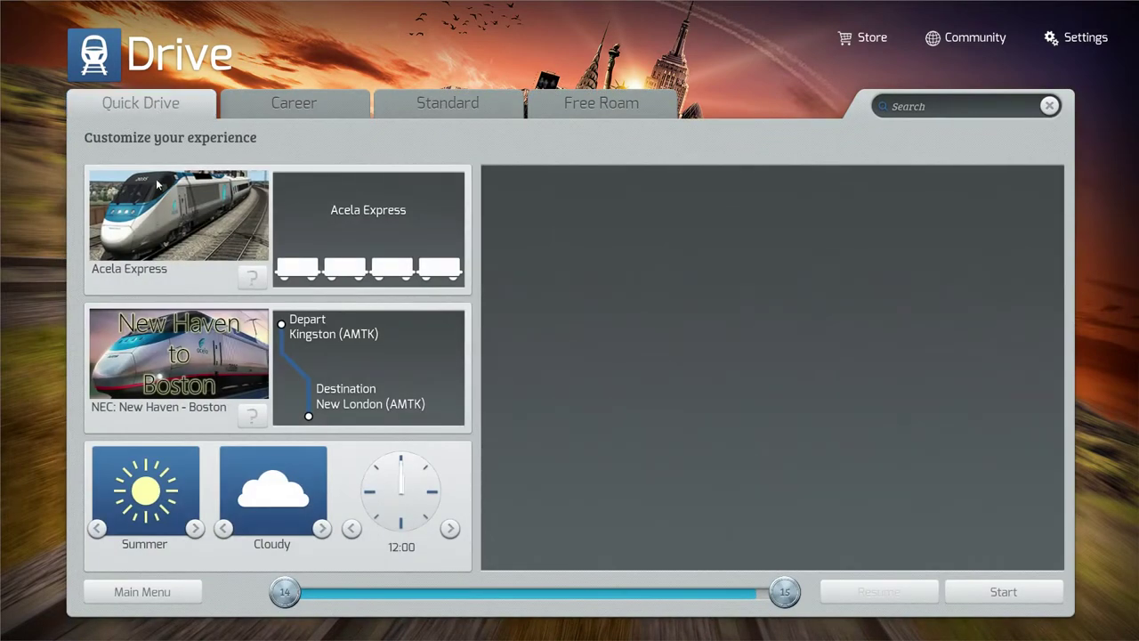
Confirm the Acela Express consist for the Quick Drive and open the route's departure and destination choices.
click(178, 218)
click(608, 370)
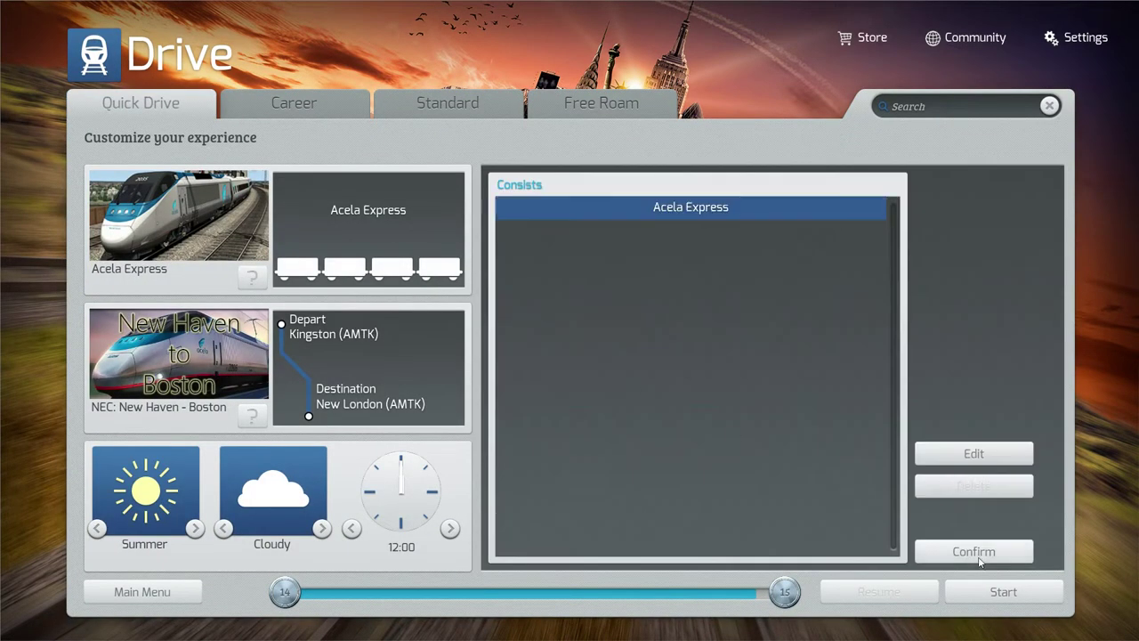
click(989, 549)
click(763, 384)
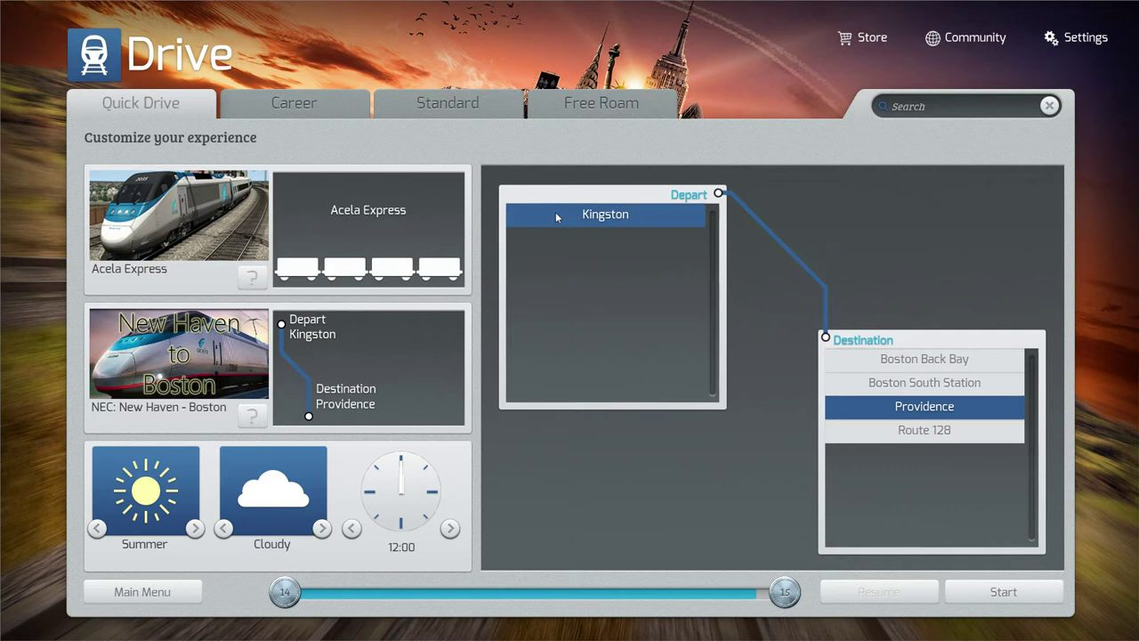
Try the Boston Back Bay, Boston South Station and Route 128 destinations from Kingston, and select Providence.
click(907, 359)
click(905, 382)
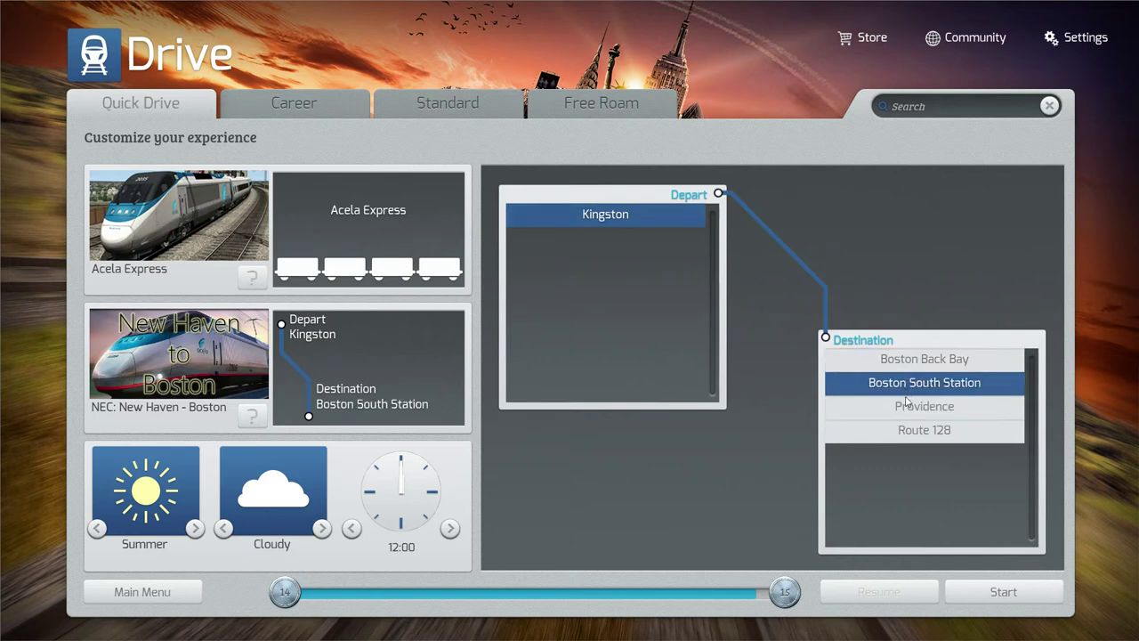
click(907, 405)
click(919, 430)
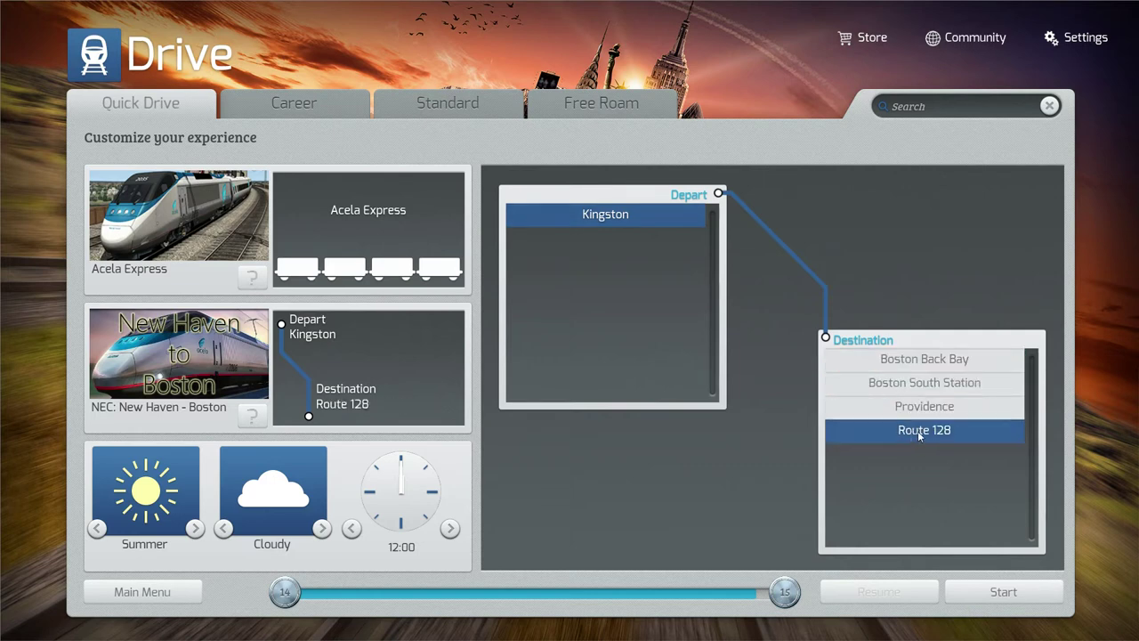
click(911, 406)
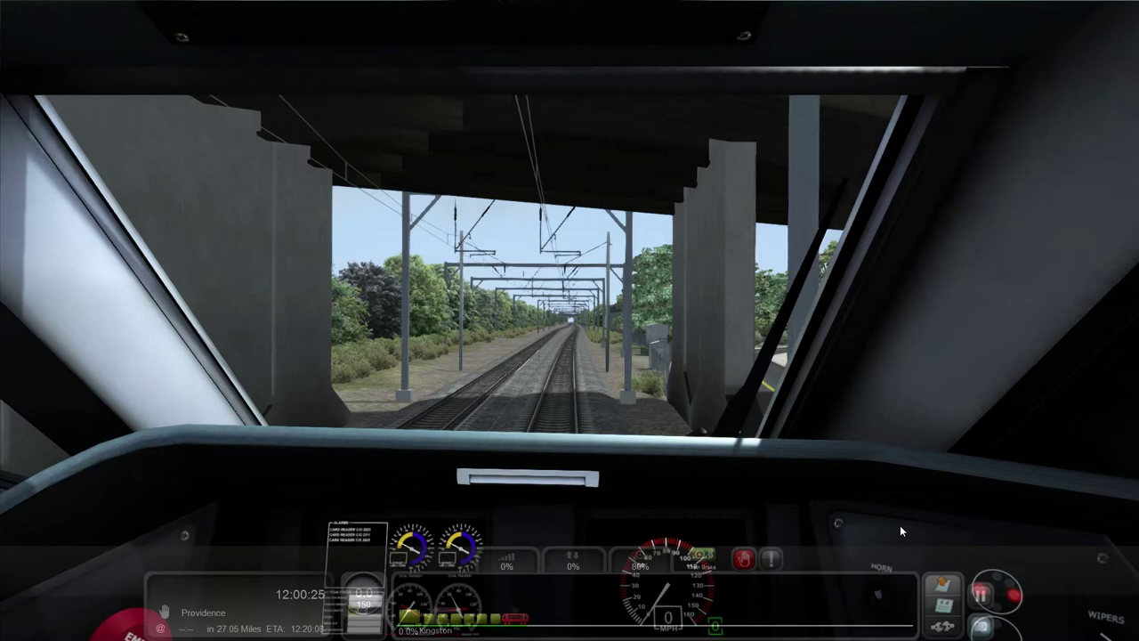
Check the Providence stop on the 2D map during the drive, return to the cab and quit the drive.
key(9)
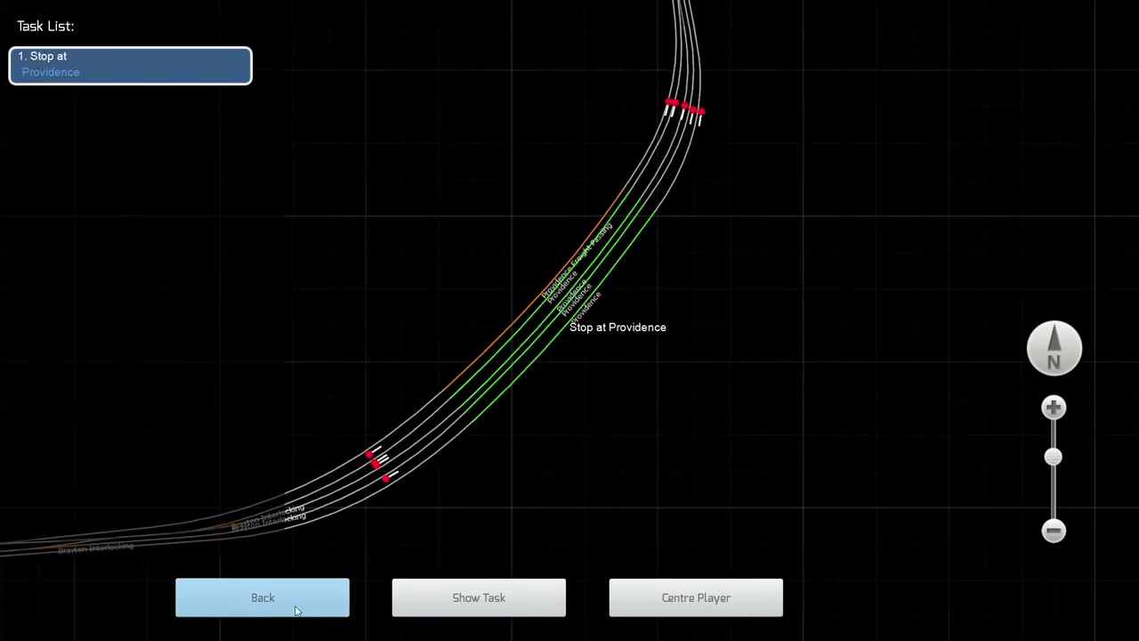
click(335, 613)
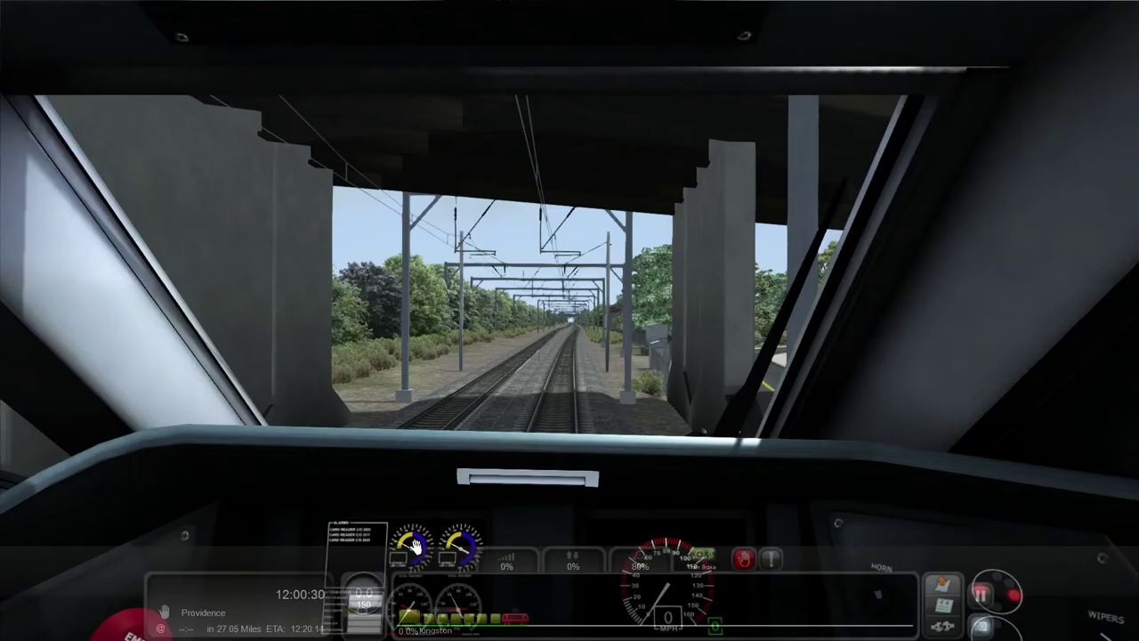
key(Escape)
click(523, 417)
click(520, 427)
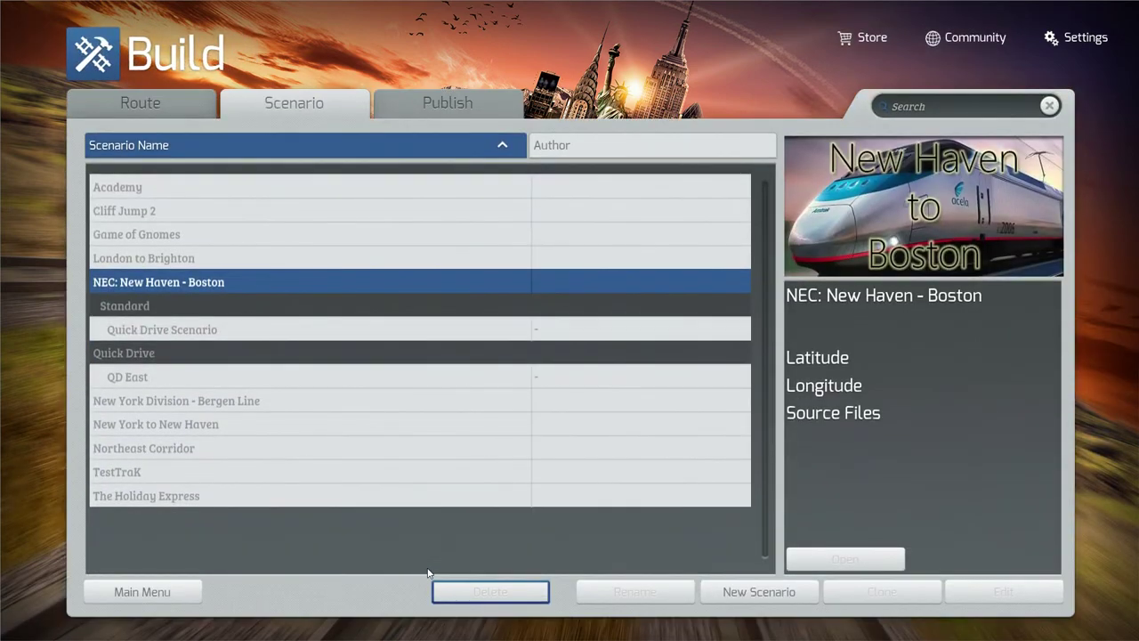
Open the QD East scenario for editing and jump to the 01. Boston South Station location.
click(239, 381)
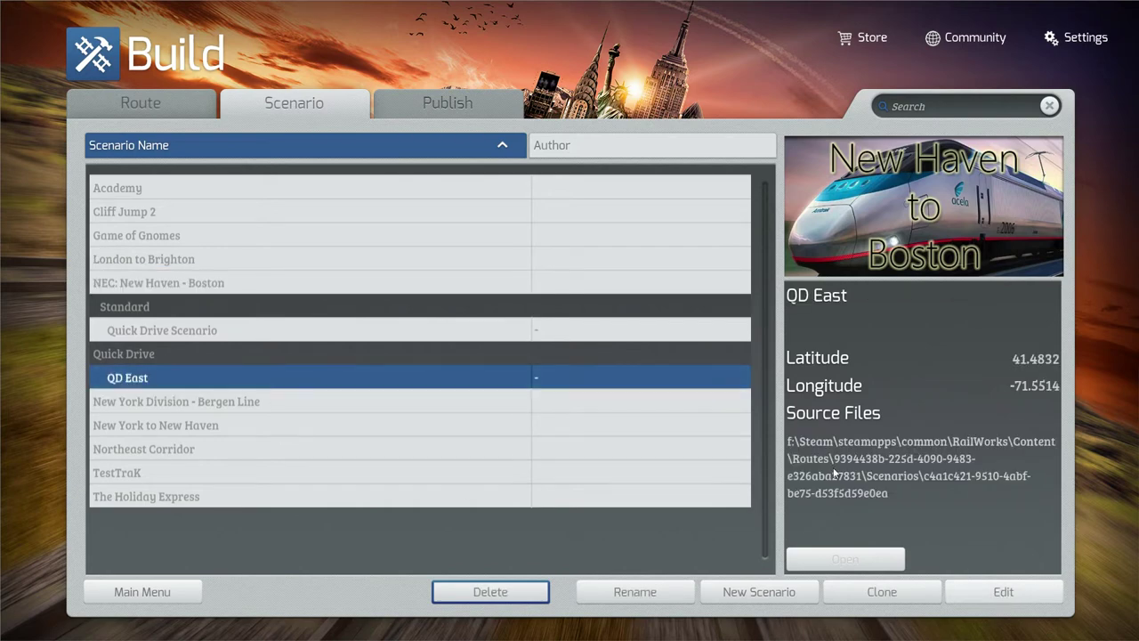
click(998, 594)
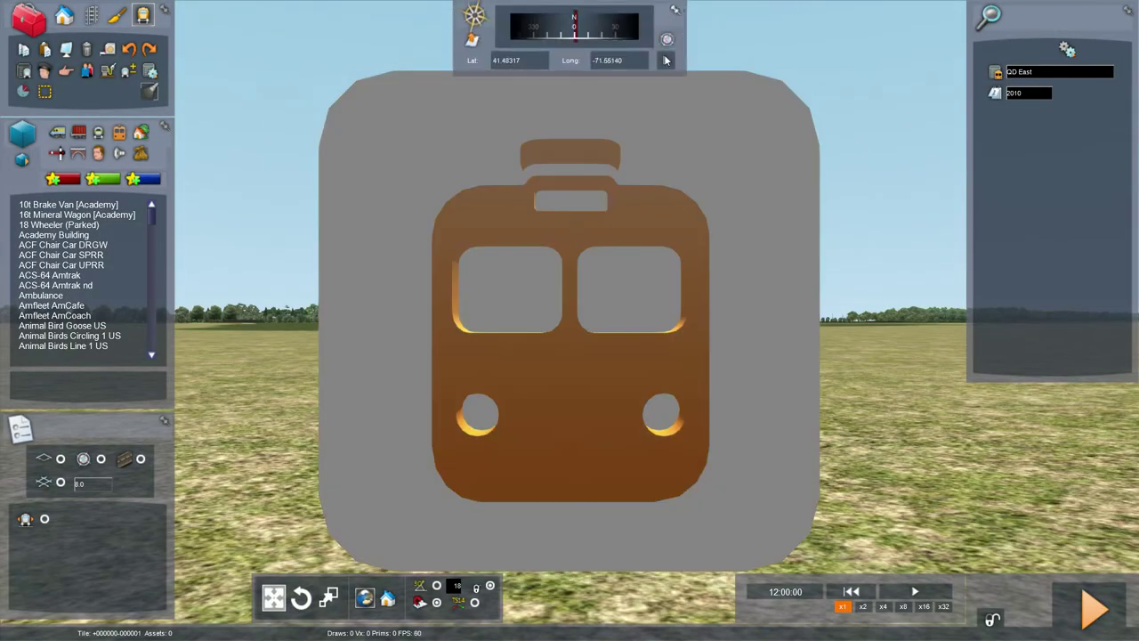
click(666, 39)
click(1105, 292)
scroll(1101, 292, down, 2)
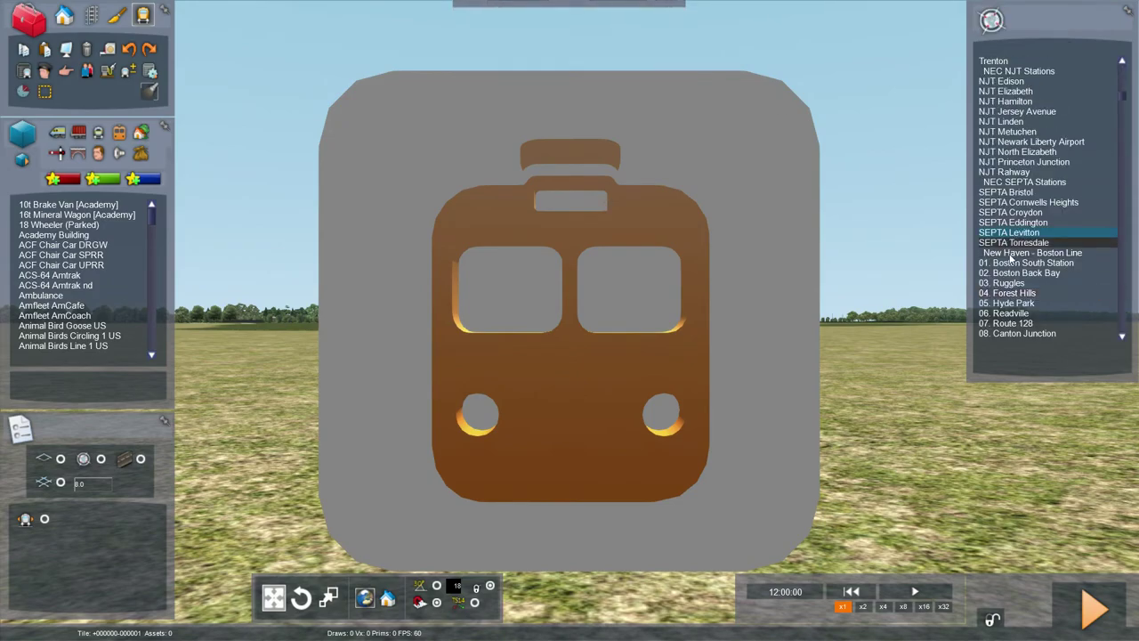
click(1032, 262)
click(666, 57)
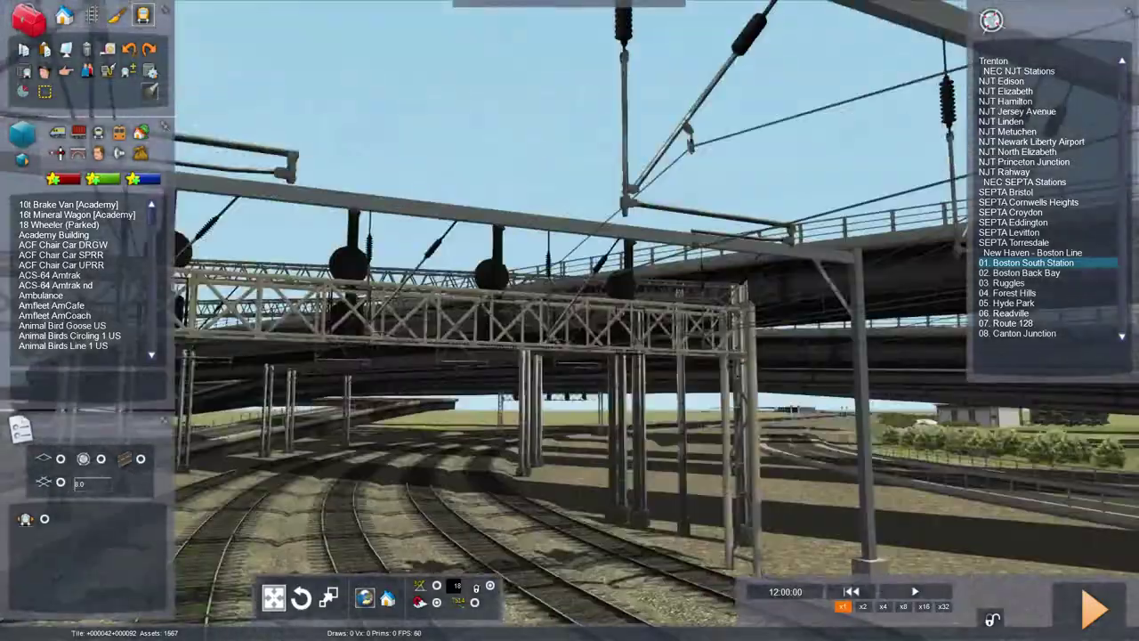
Place a player spawn point marker on the track beside the end of a Boston South Station platform.
right_drag(631, 343, 801, 445)
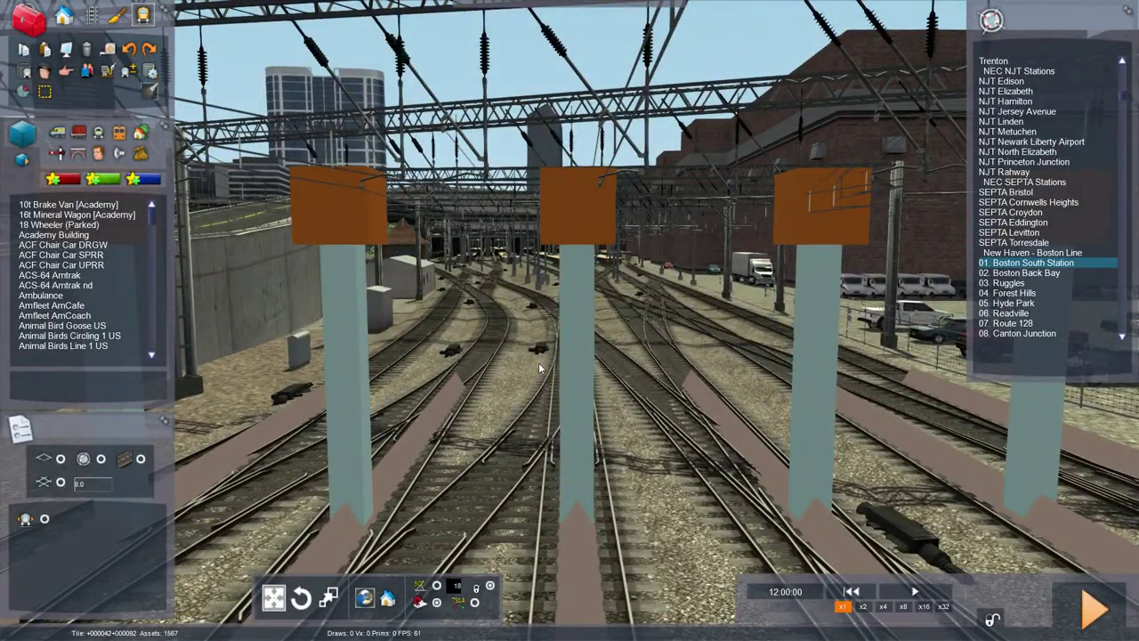
key(Up)
right_drag(538, 363, 580, 337)
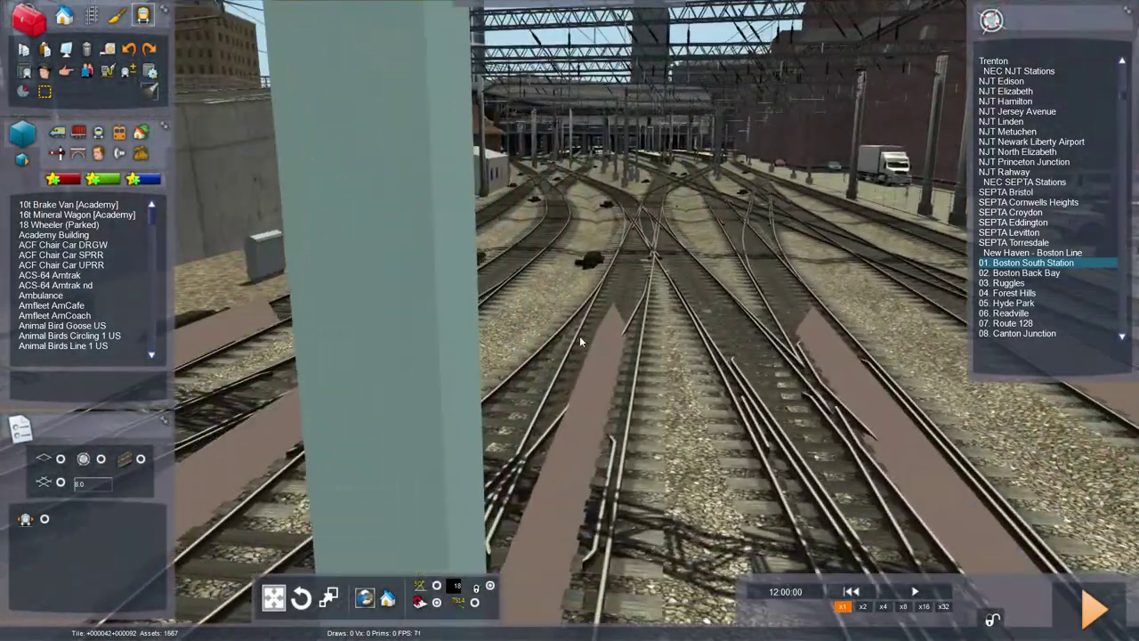
key(Down)
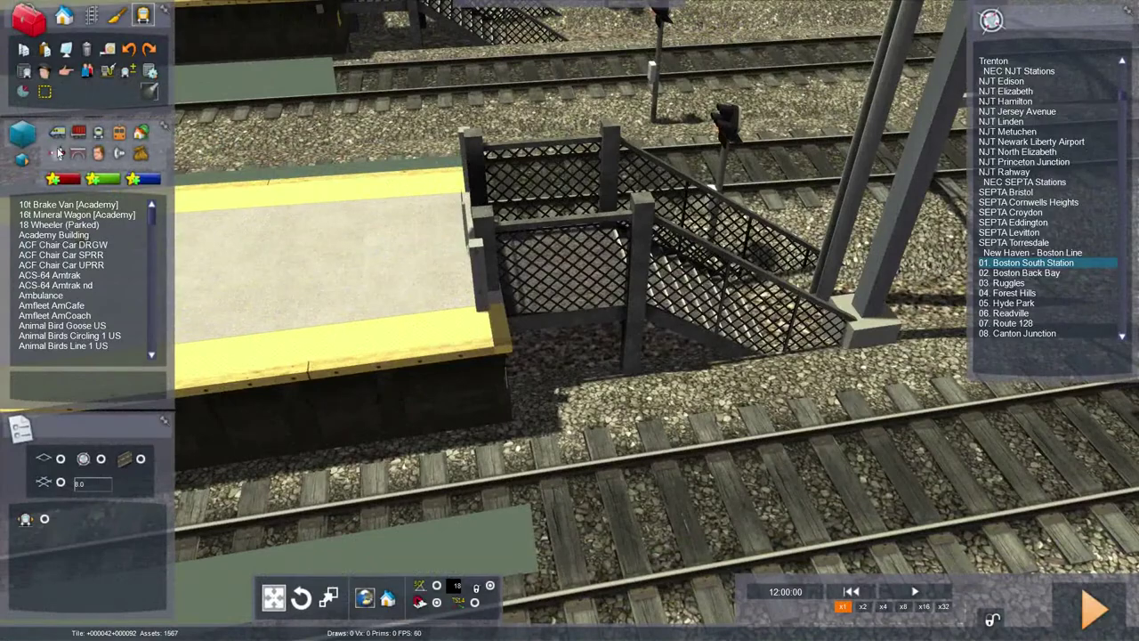
key(F5)
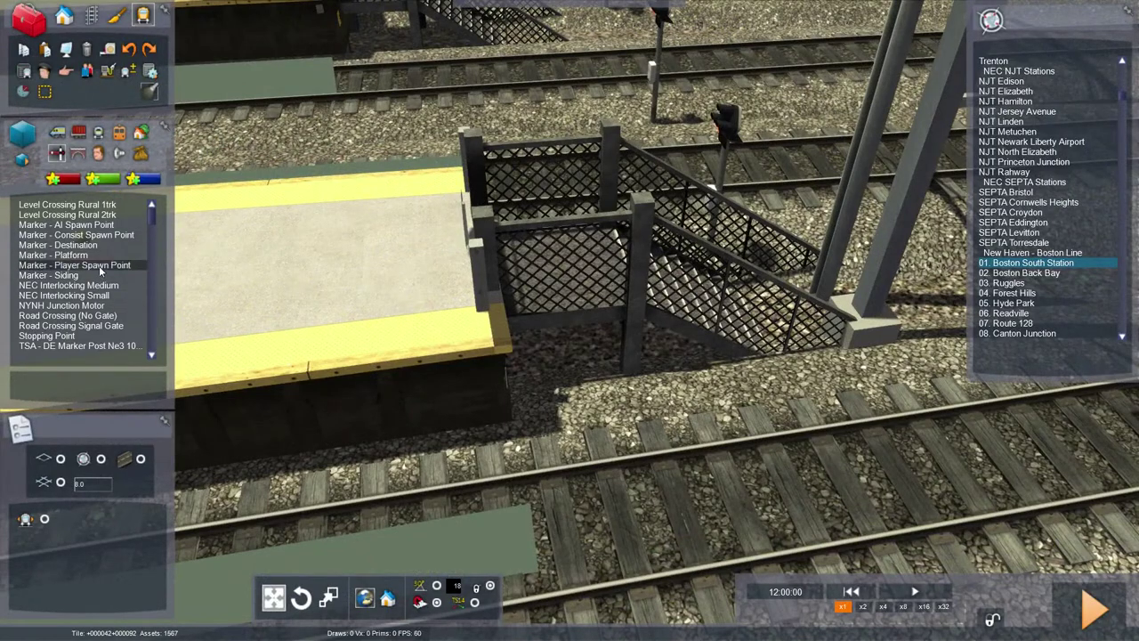
click(101, 266)
click(598, 471)
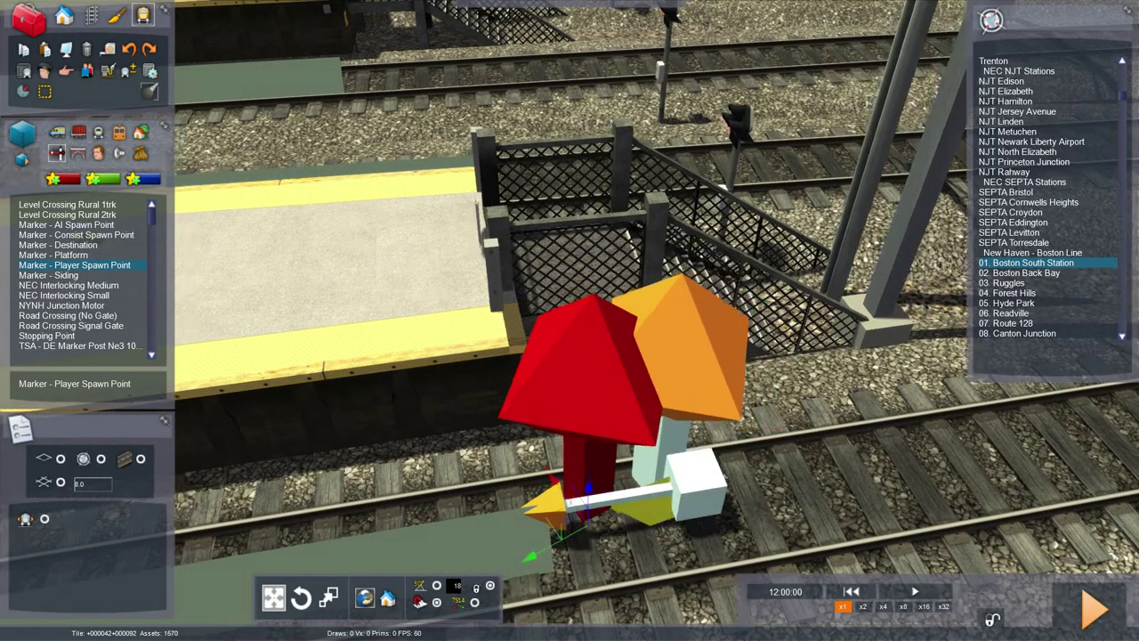
right_drag(587, 374, 651, 326)
right_click(651, 326)
click(651, 326)
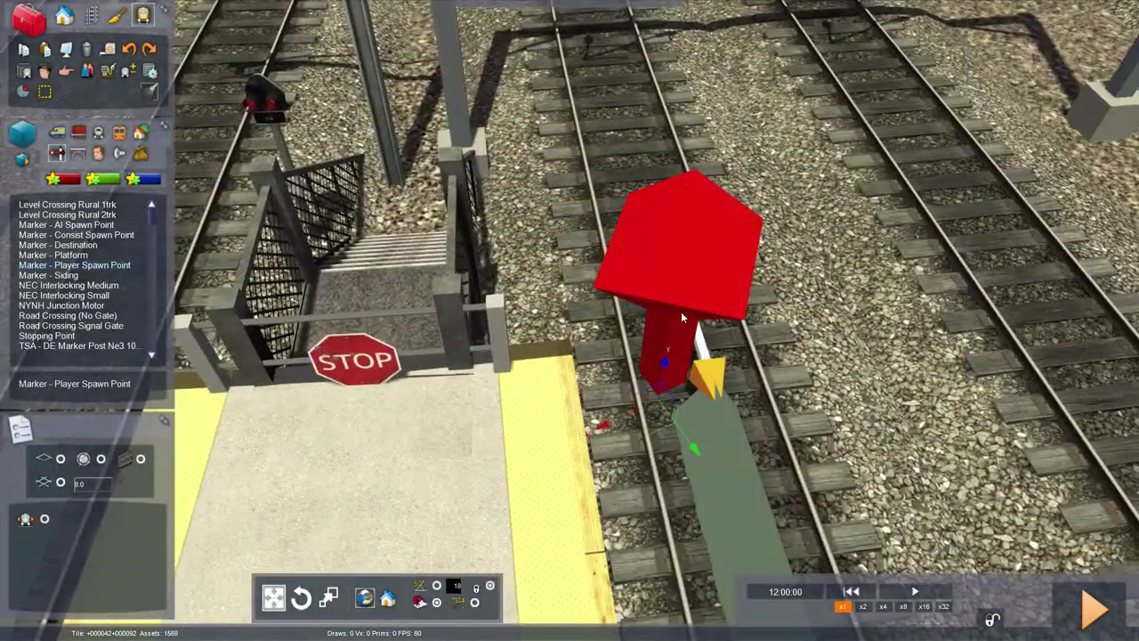
Name the new spawn point Boston, set its consist alignment to Front and enable overhead (OH) power.
click(709, 354)
double_click(678, 349)
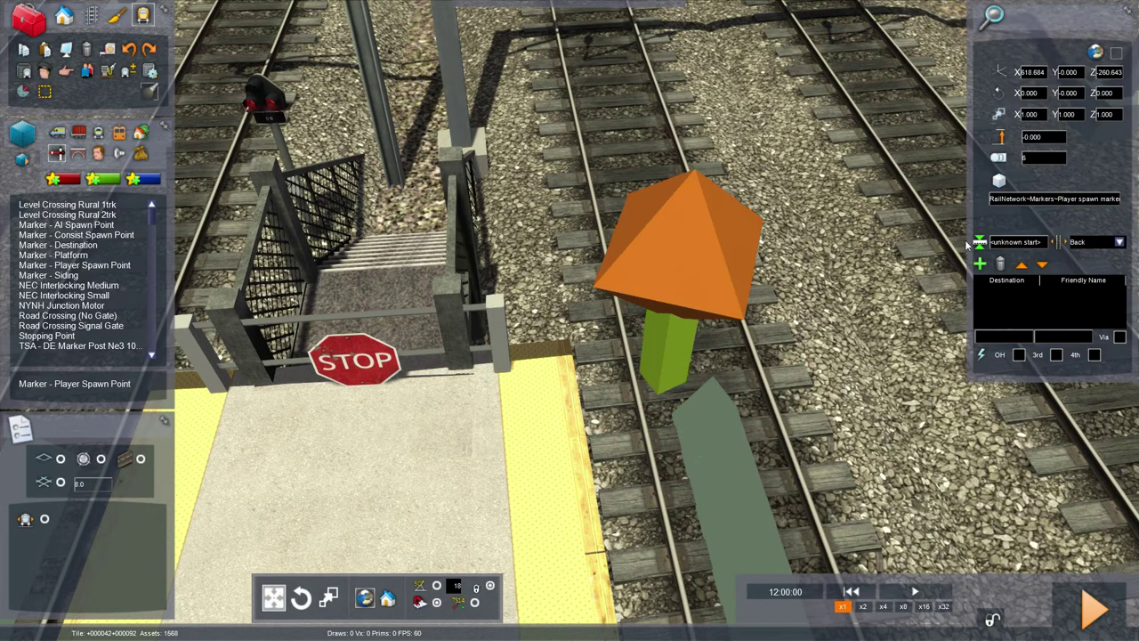
drag(1044, 242, 927, 241)
text(Boston)
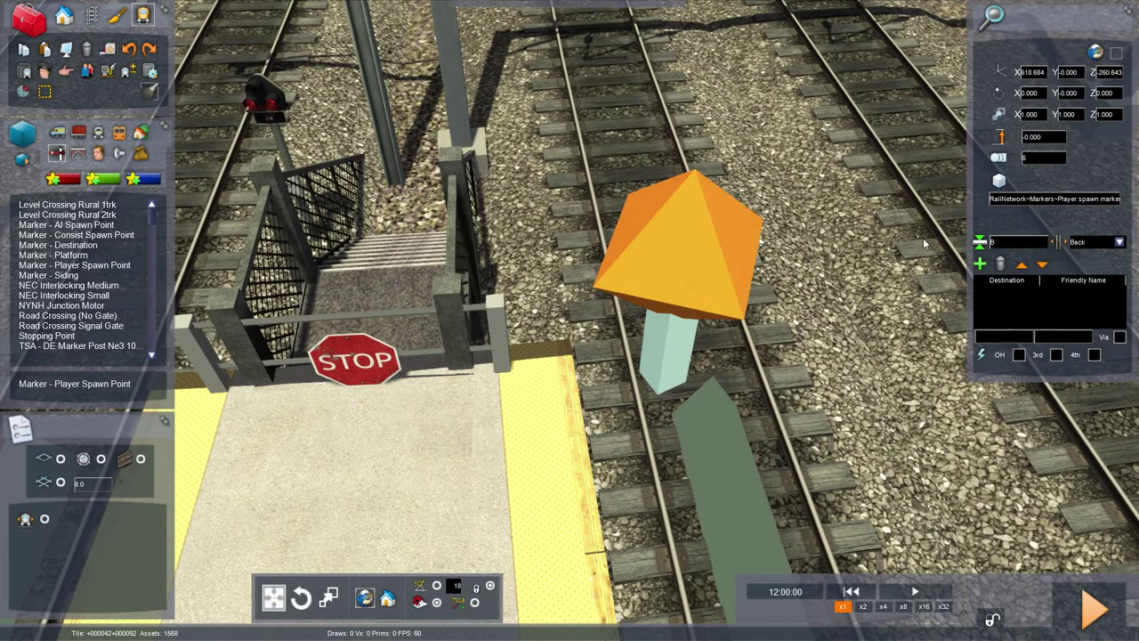
click(1077, 244)
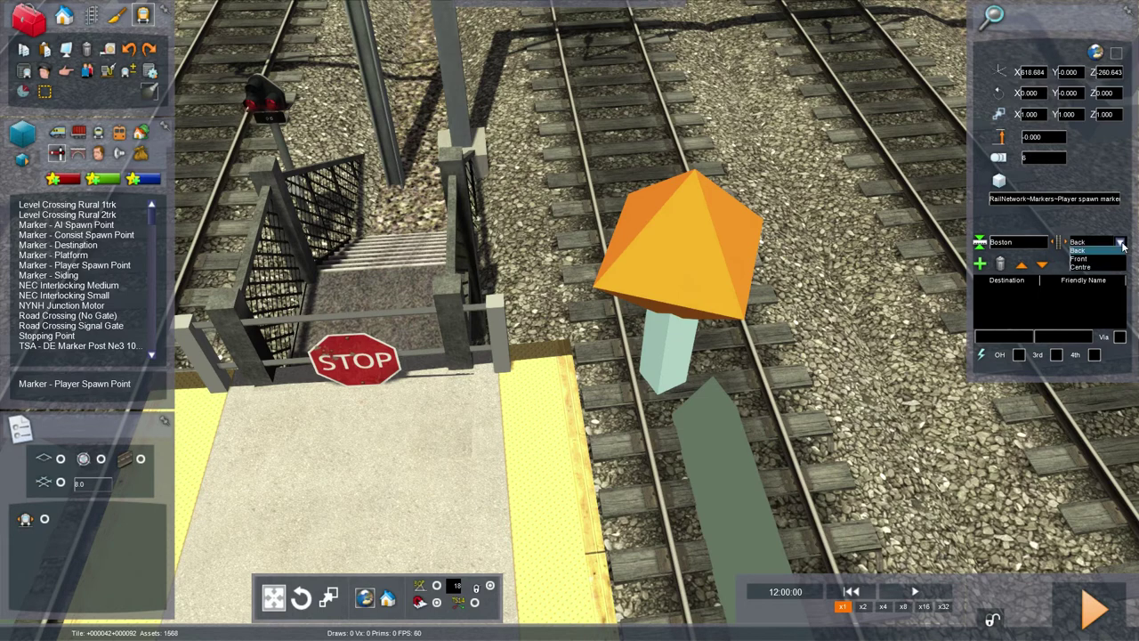
click(1090, 260)
click(1018, 354)
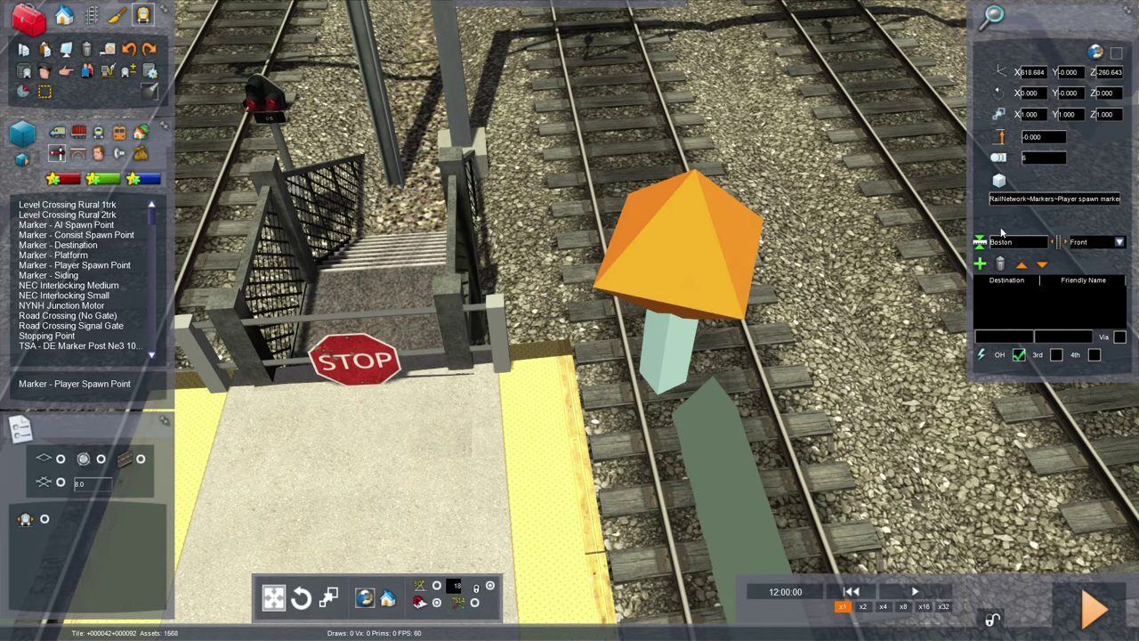
Locate the Tower 1 Interlocking tracks on the 2D map and add Tower 1 Interlocking3 as a via destination.
key(9)
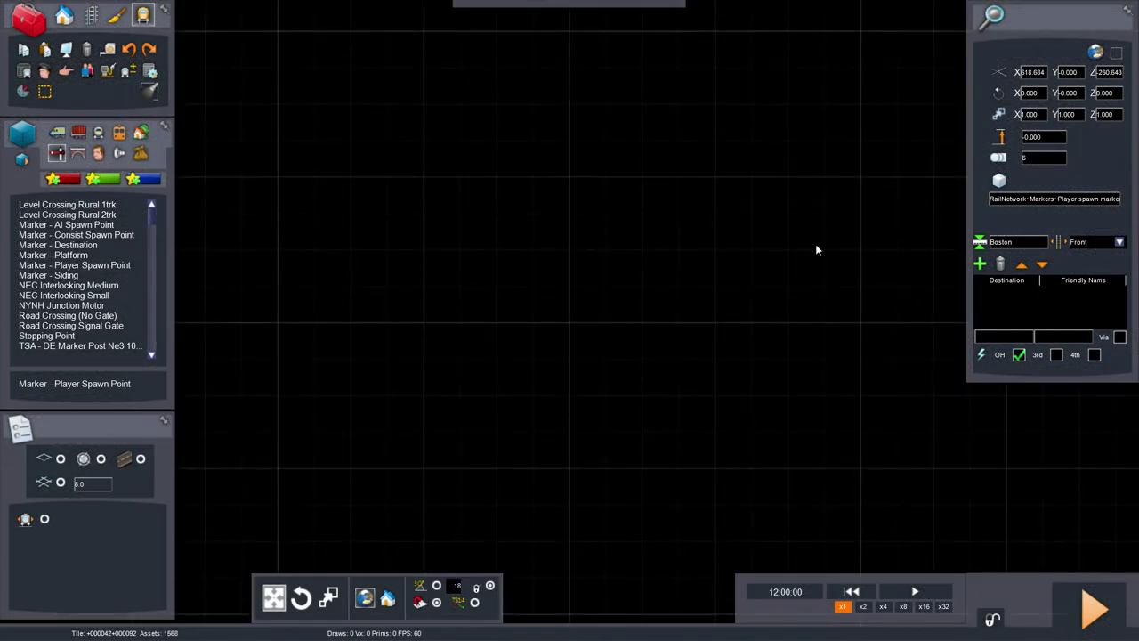
scroll(622, 250, down, 4)
scroll(628, 232, down, 10)
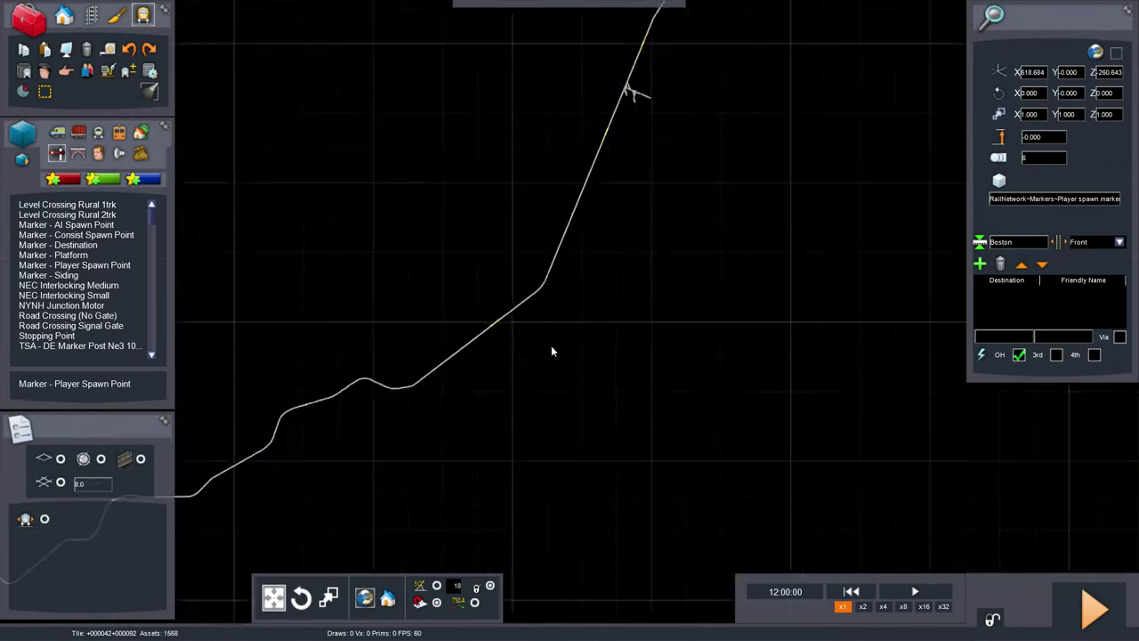
scroll(534, 222, up, 5)
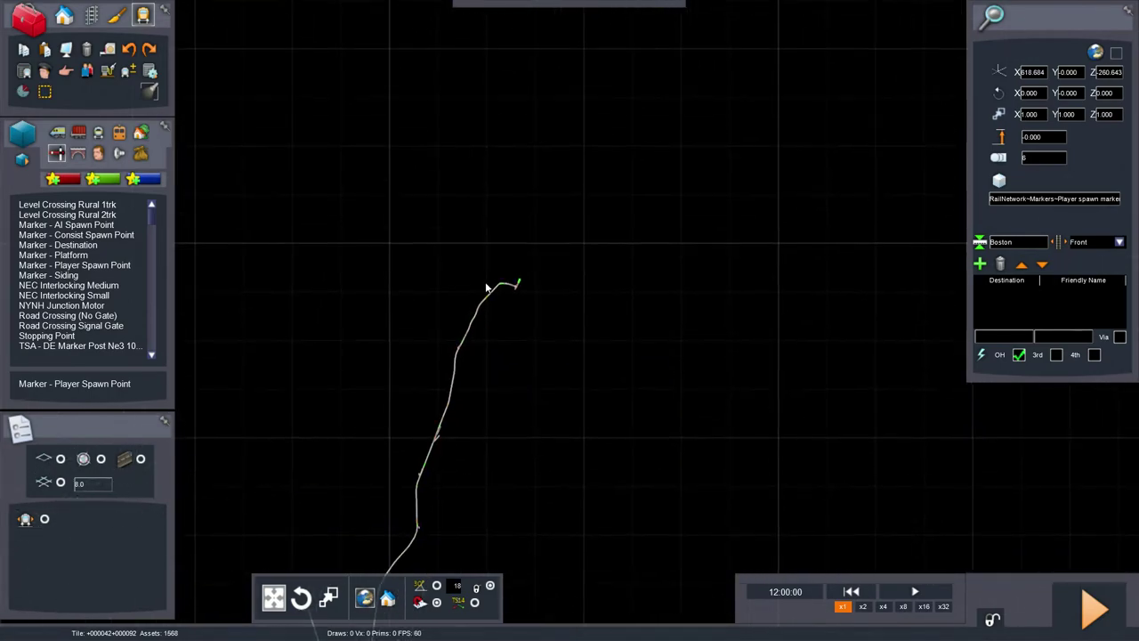
scroll(652, 308, up, 10)
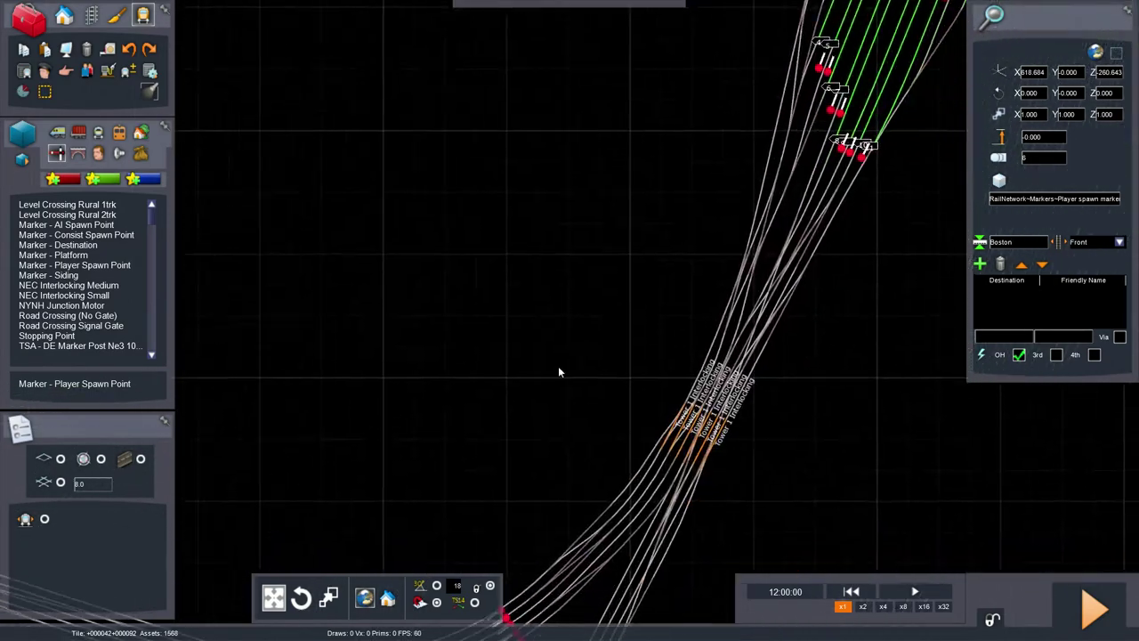
scroll(532, 355, up, 3)
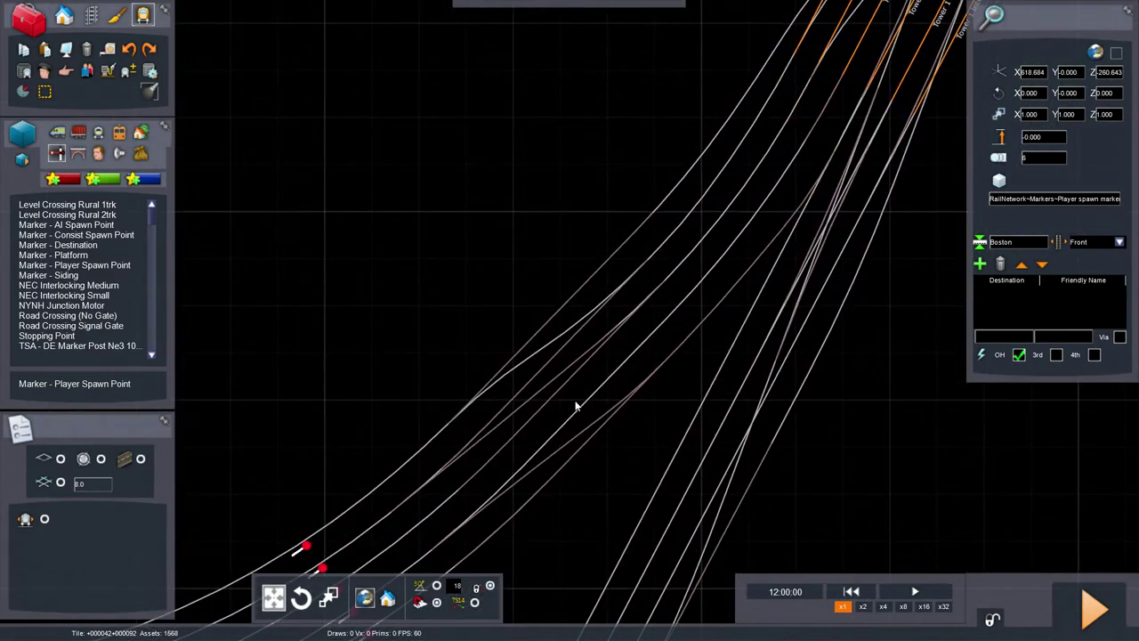
right_drag(769, 208, 646, 399)
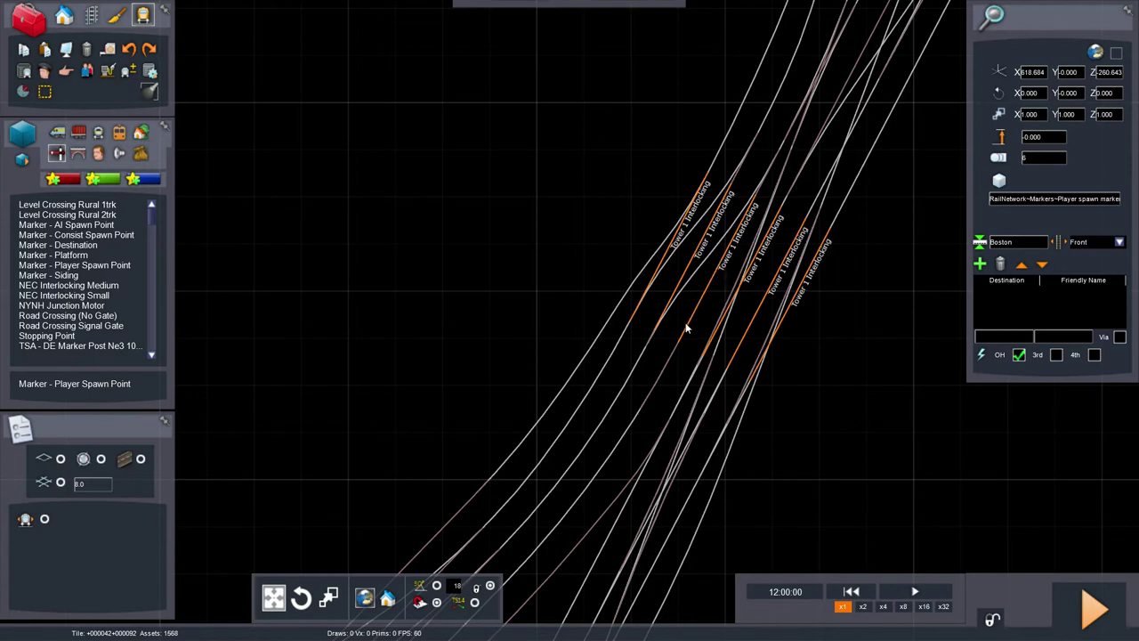
click(709, 285)
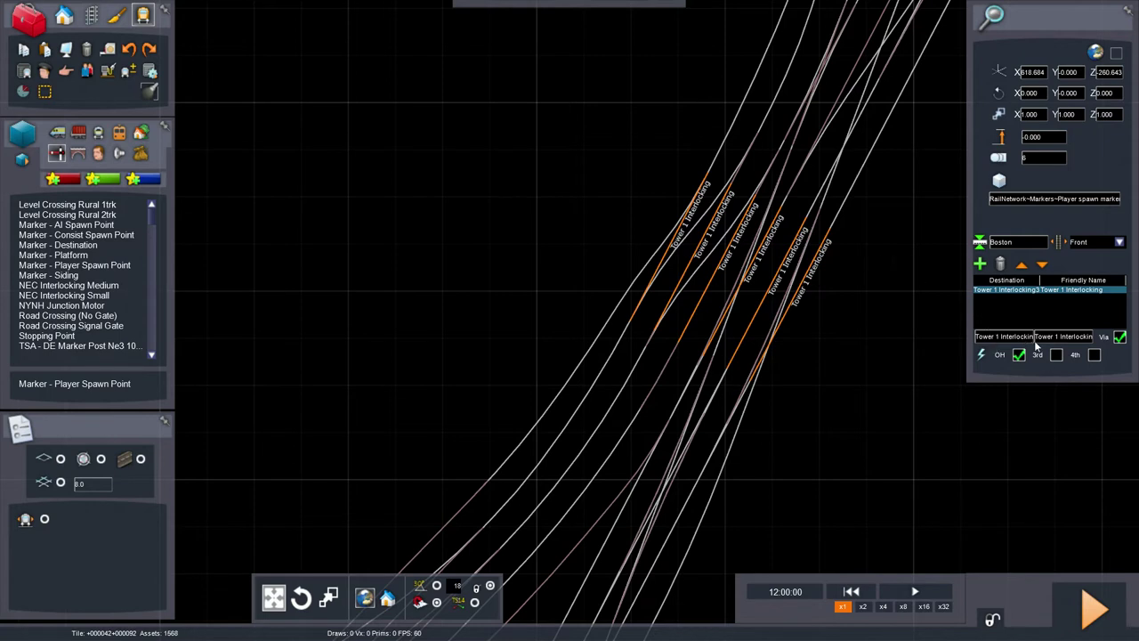
Clear the friendly name of the Tower 1 Interlocking3 via destination.
drag(1037, 342, 1085, 336)
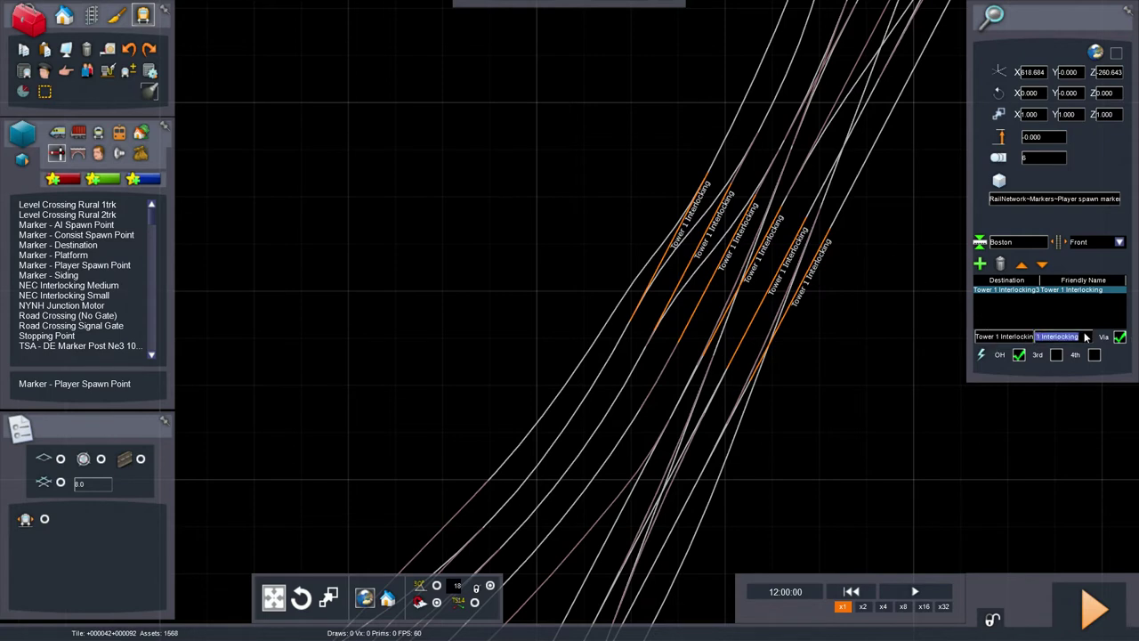
key(BackSpace)
key(Return)
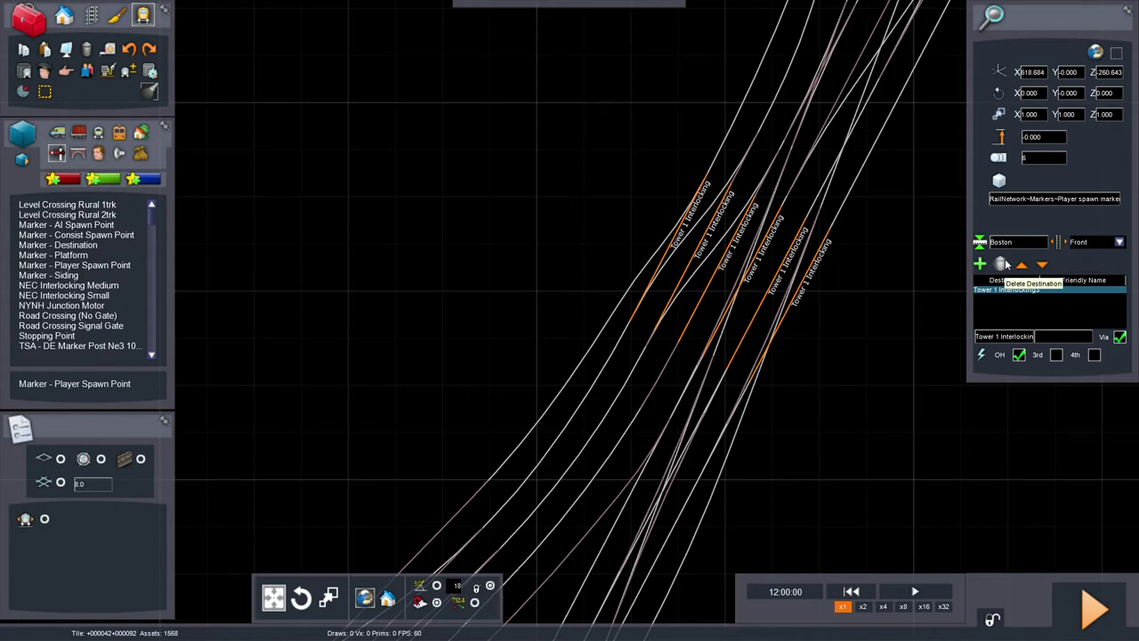
Examine the Tower 1 Interlocking tracks on the 2D map and the signals along the curved tracks leading away from them.
scroll(898, 338, down, 3)
right_drag(847, 330, 726, 411)
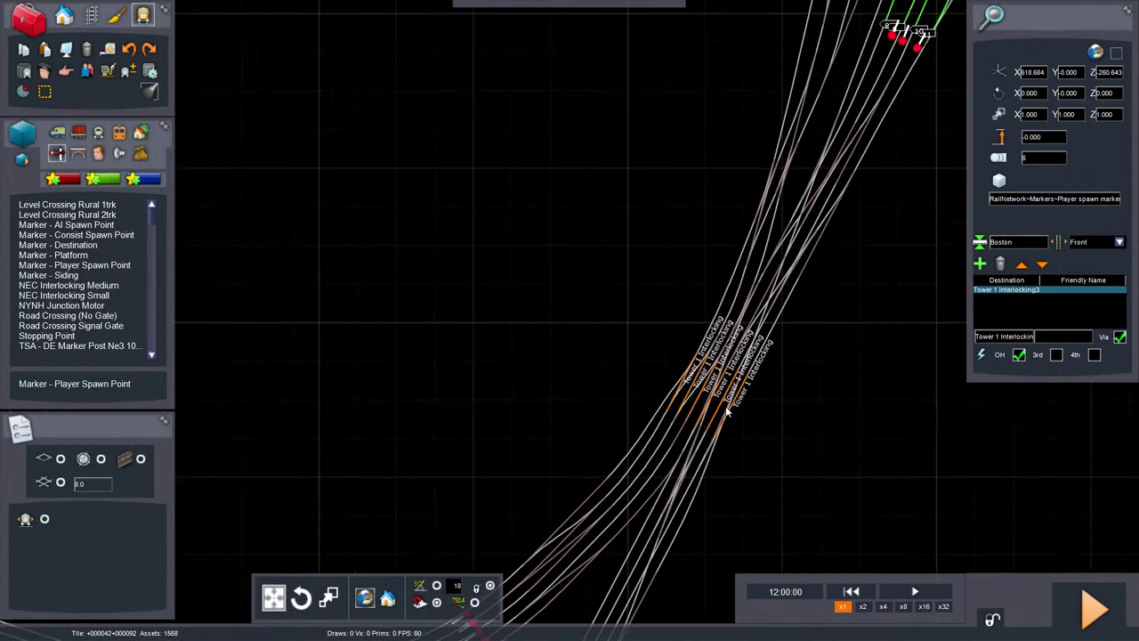
scroll(727, 409, up, 6)
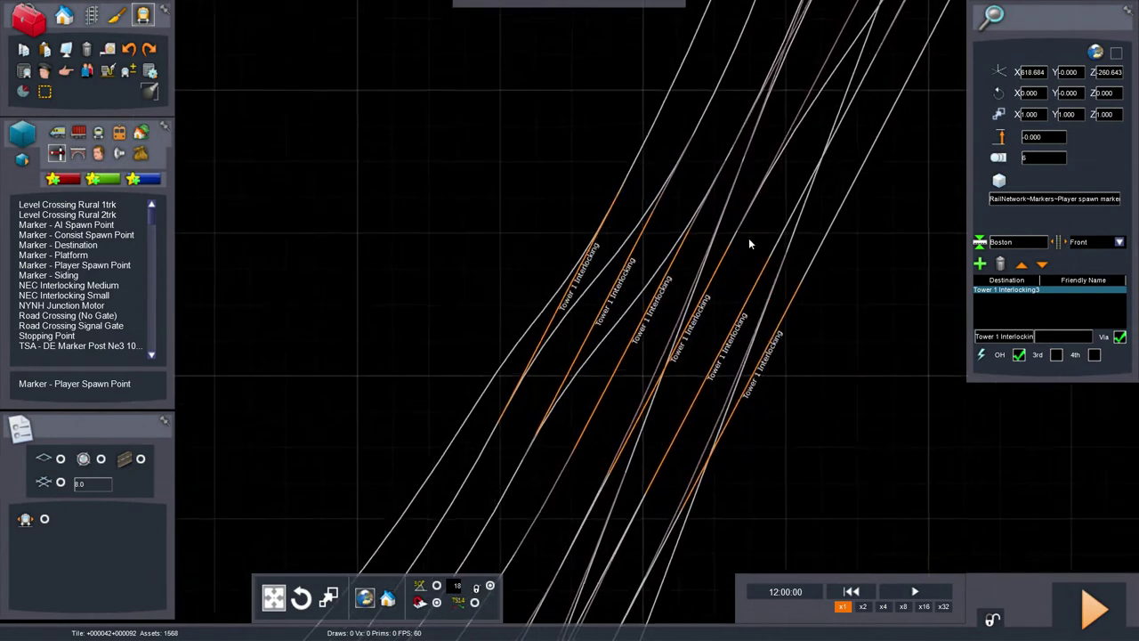
scroll(748, 237, down, 5)
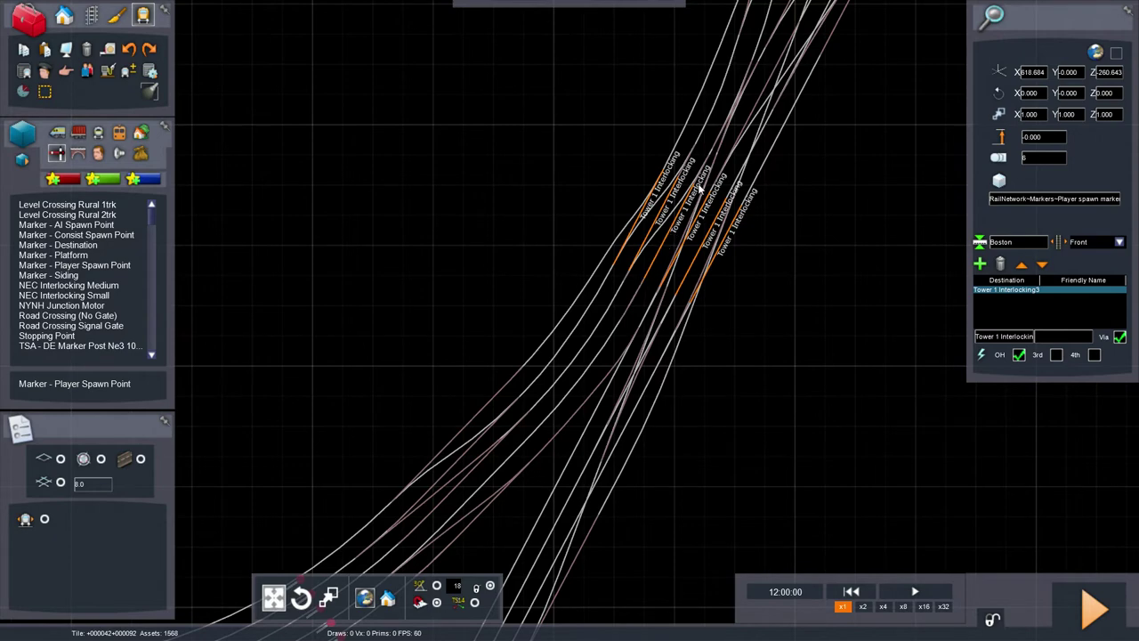
right_drag(662, 240, 750, 75)
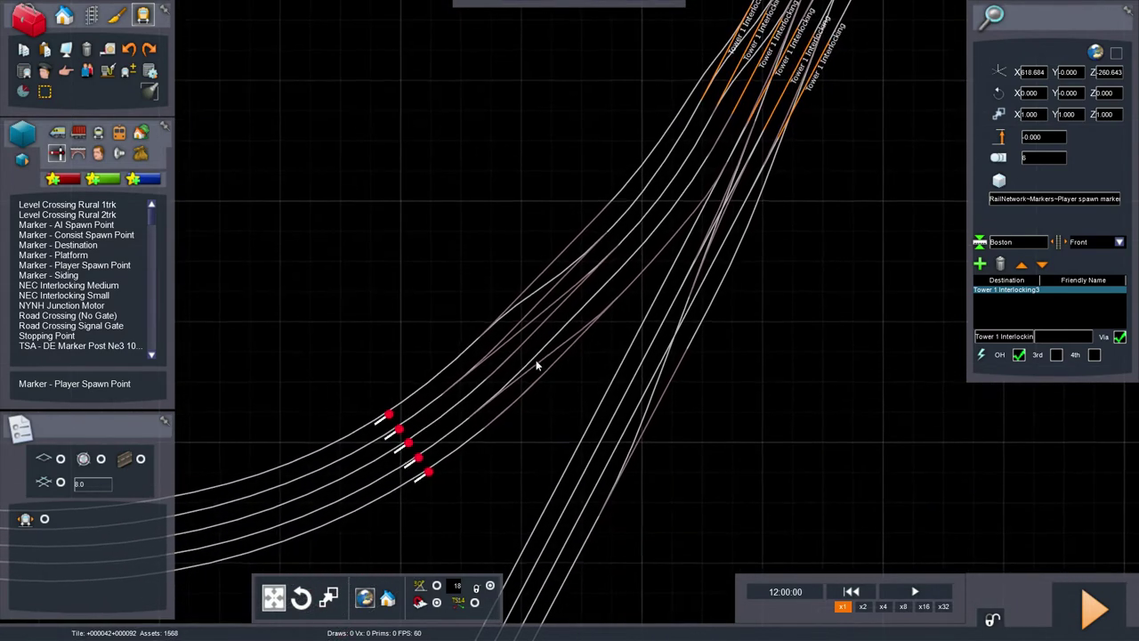
right_drag(481, 414, 667, 288)
right_drag(358, 431, 654, 346)
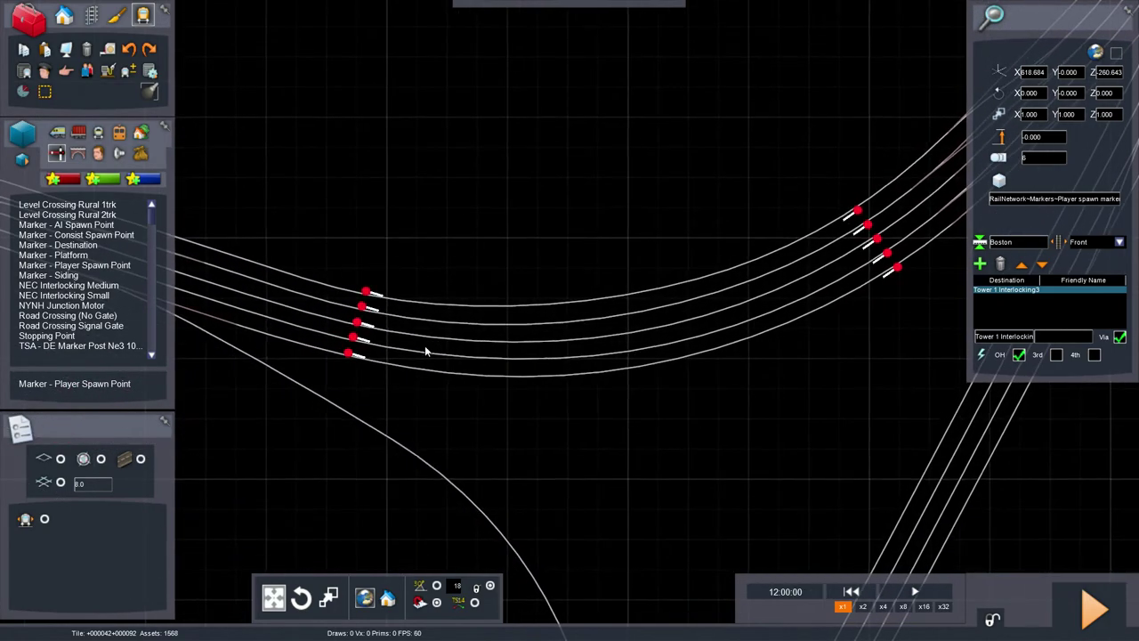
scroll(424, 346, down, 5)
scroll(433, 340, up, 6)
key(Left)
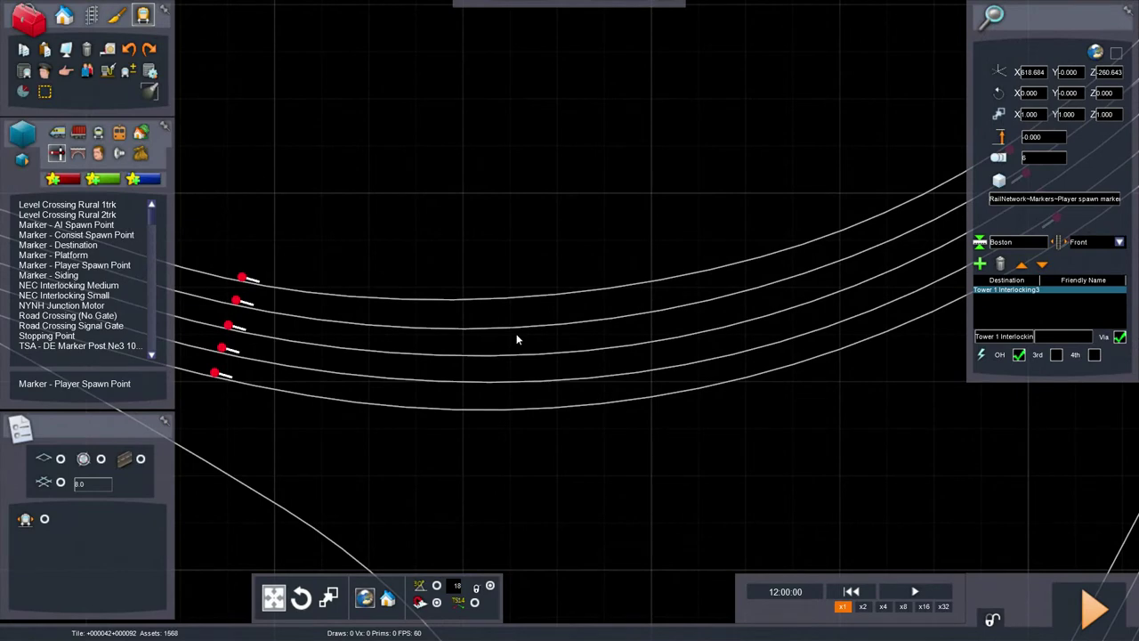
scroll(615, 326, down, 5)
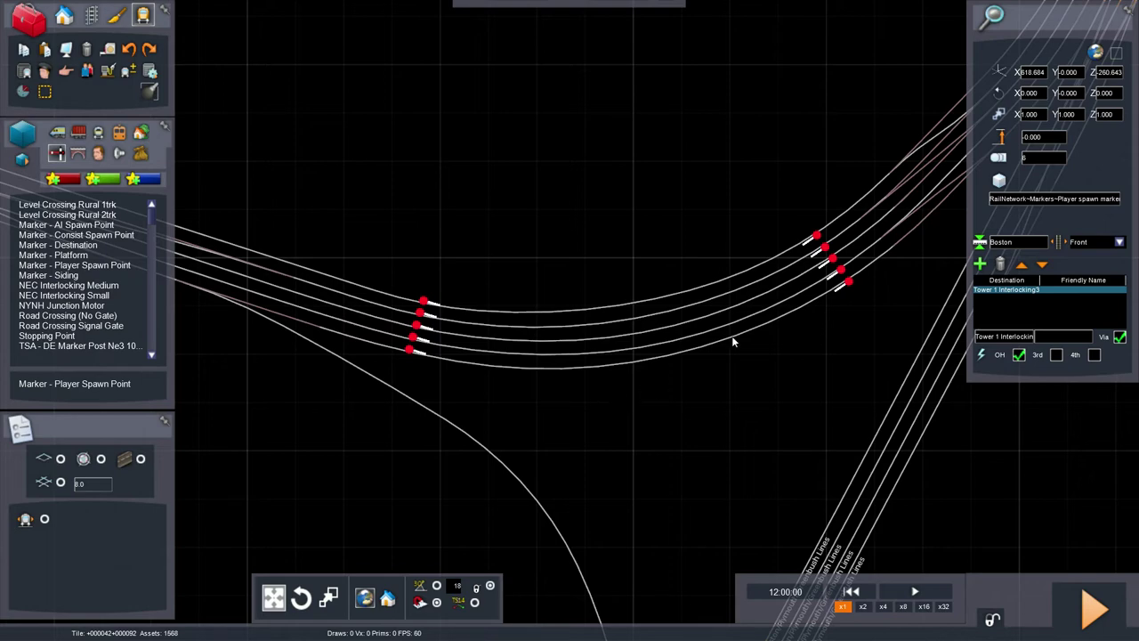
right_drag(888, 290, 637, 437)
right_drag(865, 388, 740, 556)
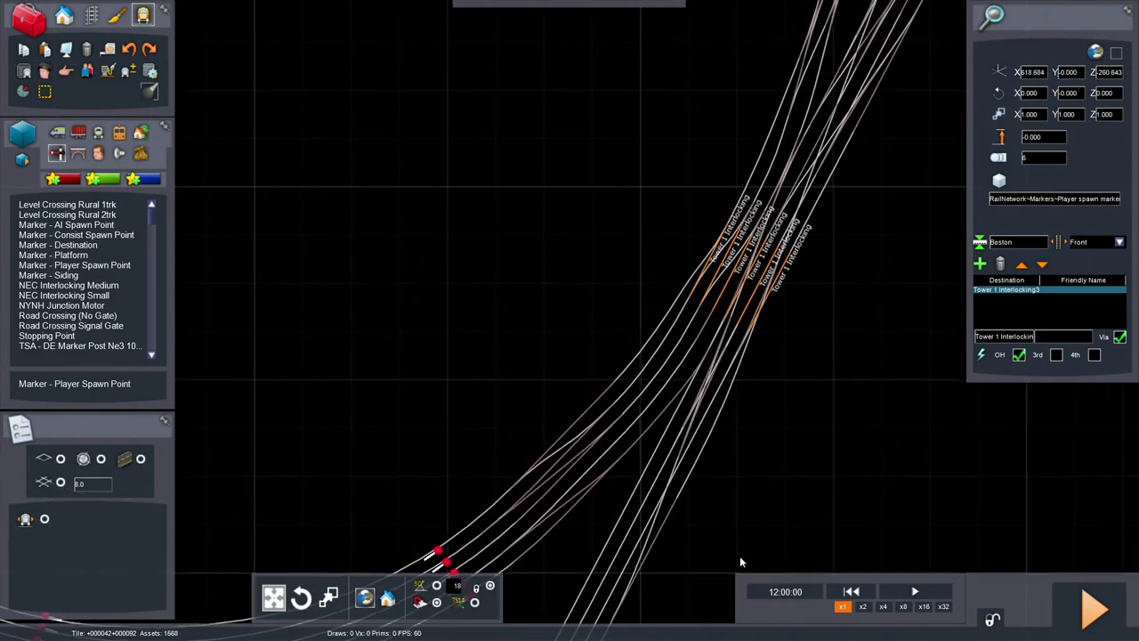
scroll(791, 333, up, 3)
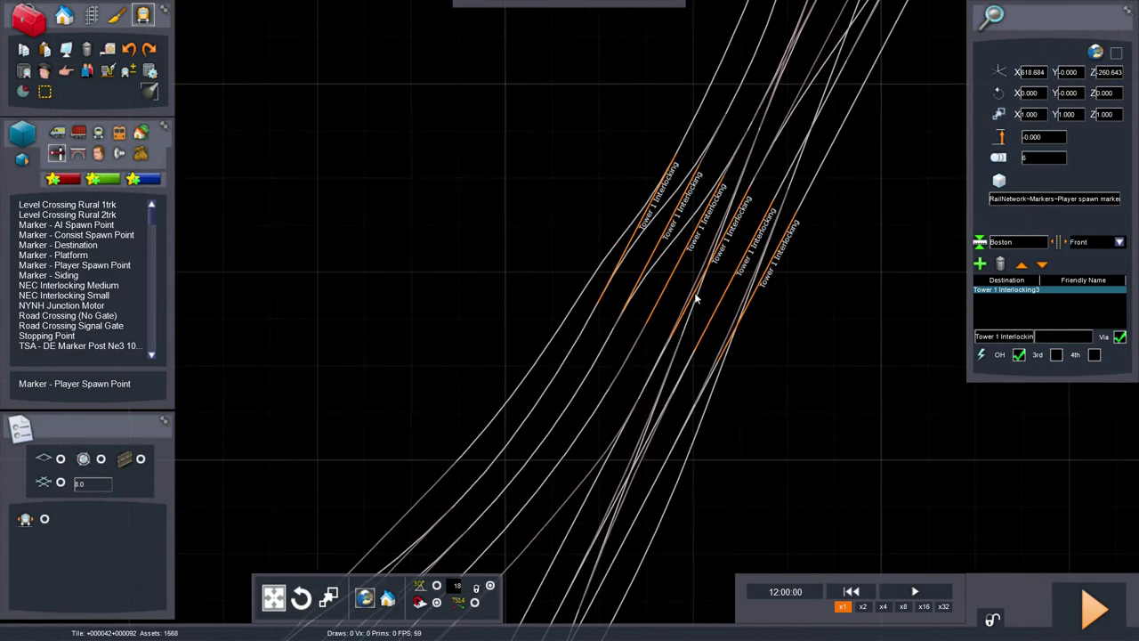
scroll(658, 345, down, 5)
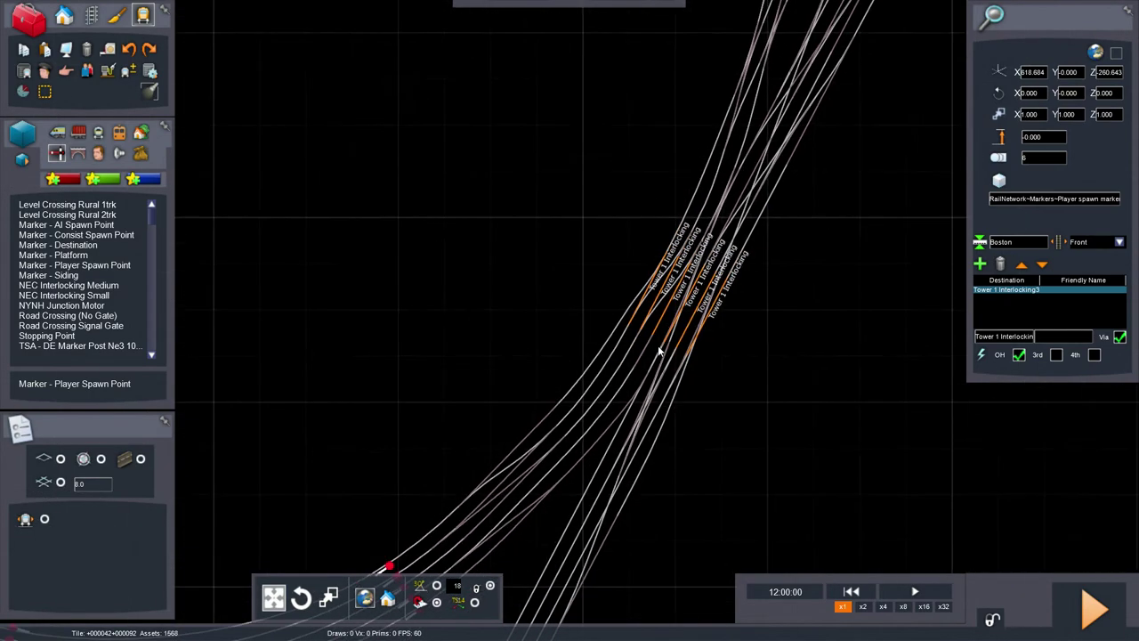
Jump to 27. Old Saybrook on the New Haven - Boston Line using the list of saved locations.
mouse_move(590, 8)
click(666, 40)
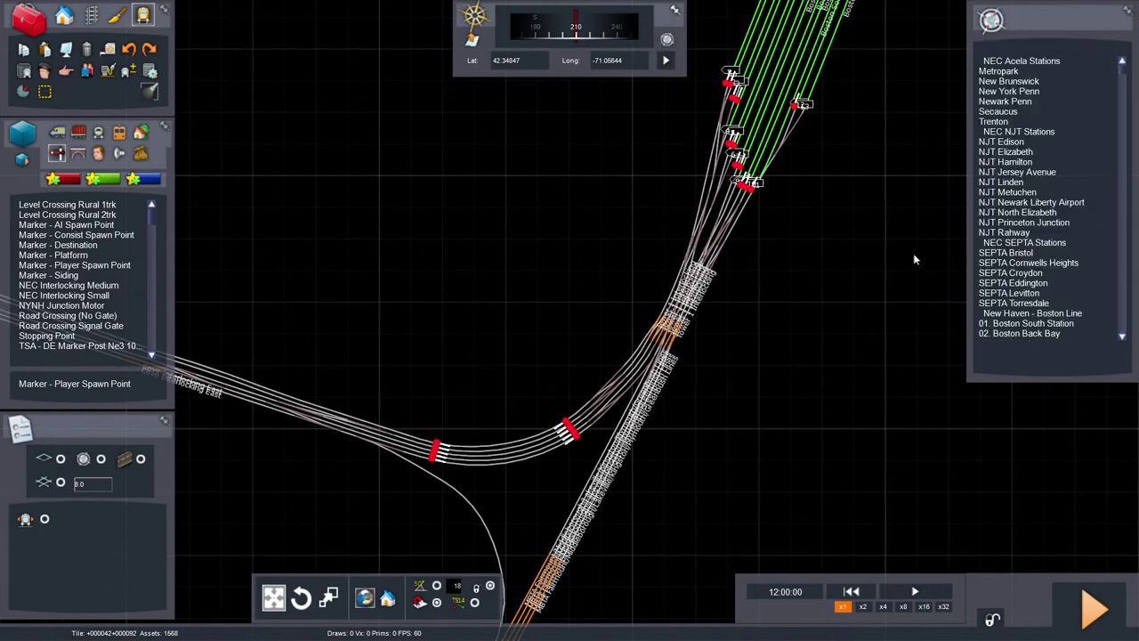
click(1048, 326)
scroll(1046, 320, down, 10)
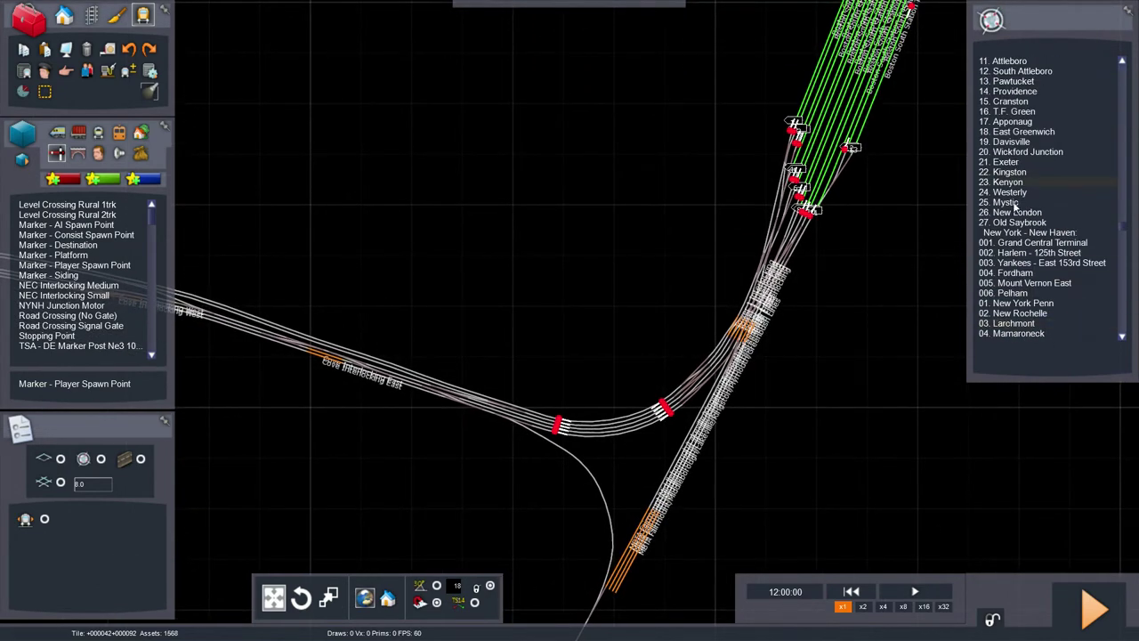
click(1015, 222)
mouse_move(605, 4)
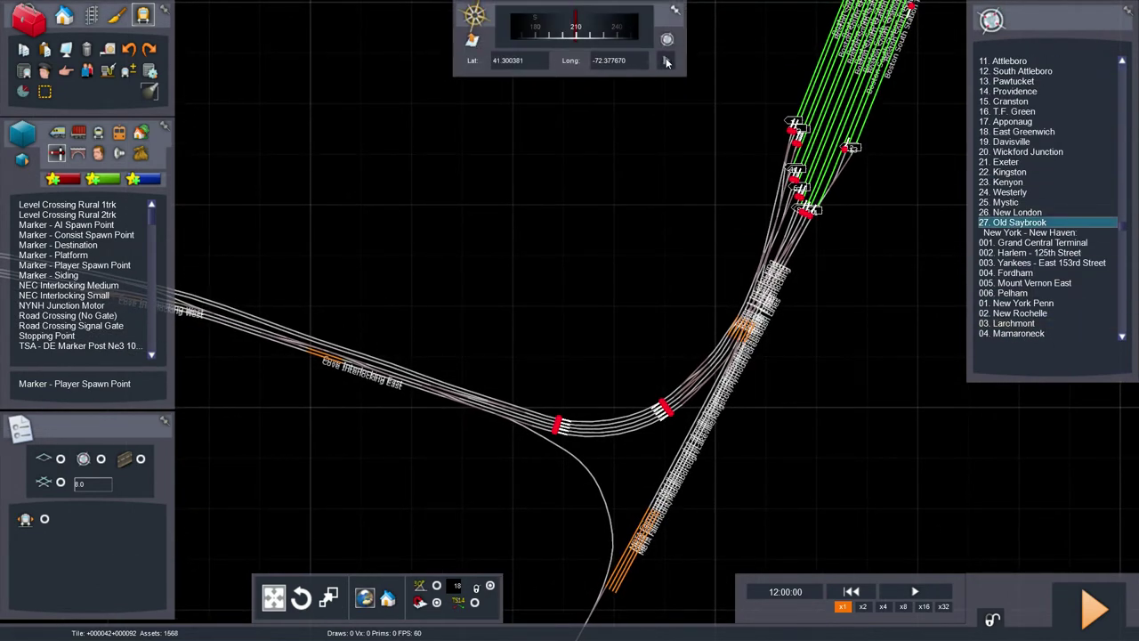
click(666, 61)
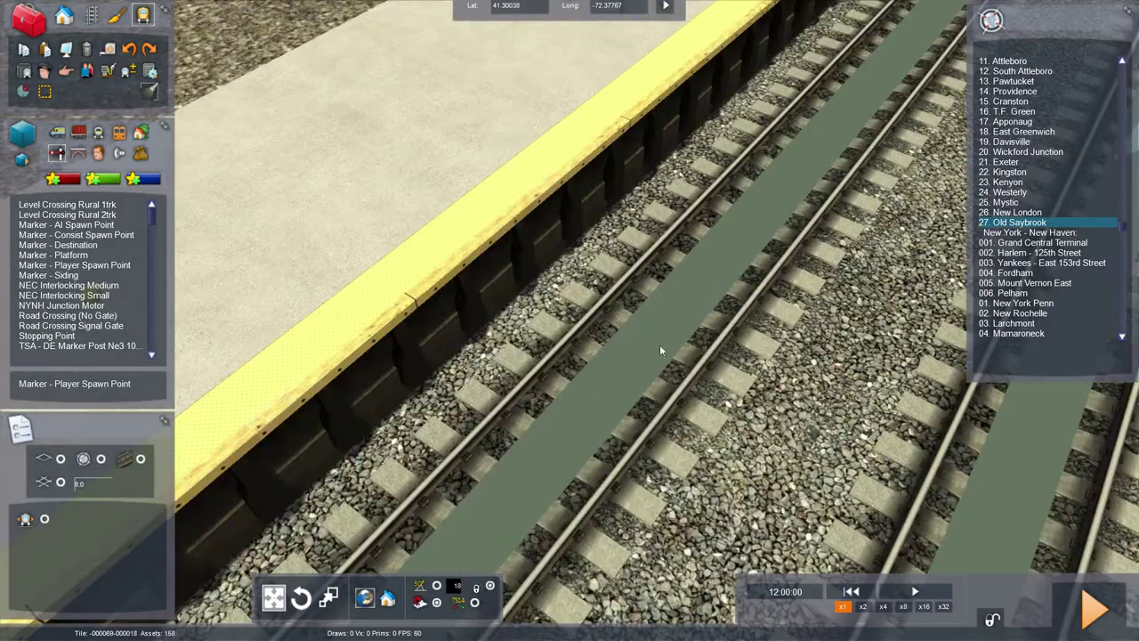
Follow the tracks in 3D from the Old Saybrook platform to the two orange-topped markers on the main tracks.
right_drag(660, 345, 570, 267)
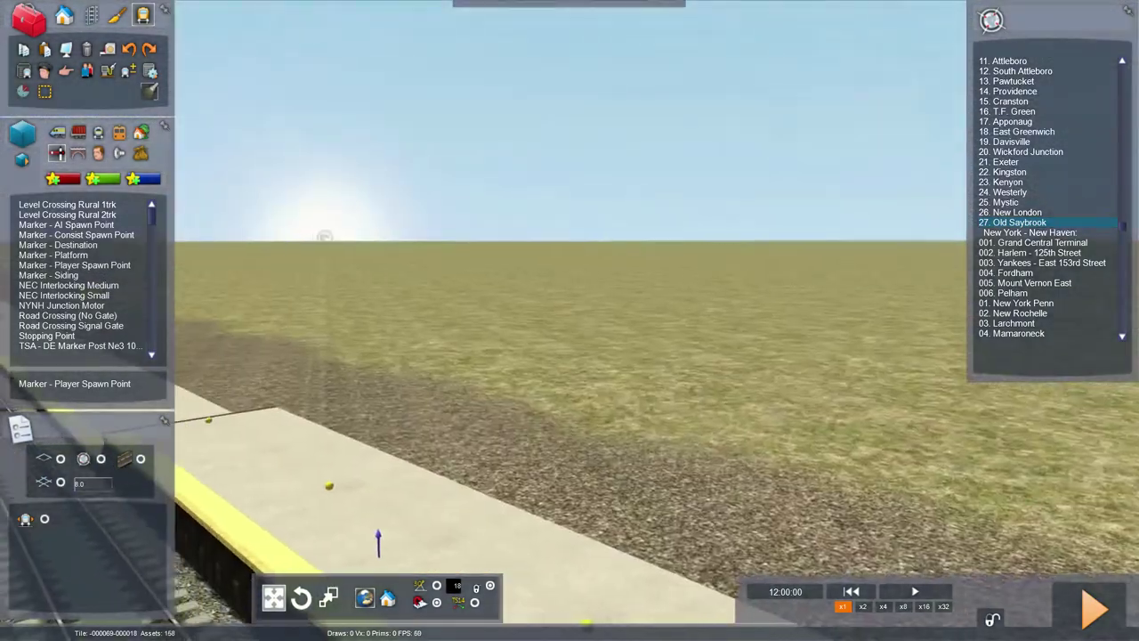
right_drag(570, 321, 623, 374)
key(Up)
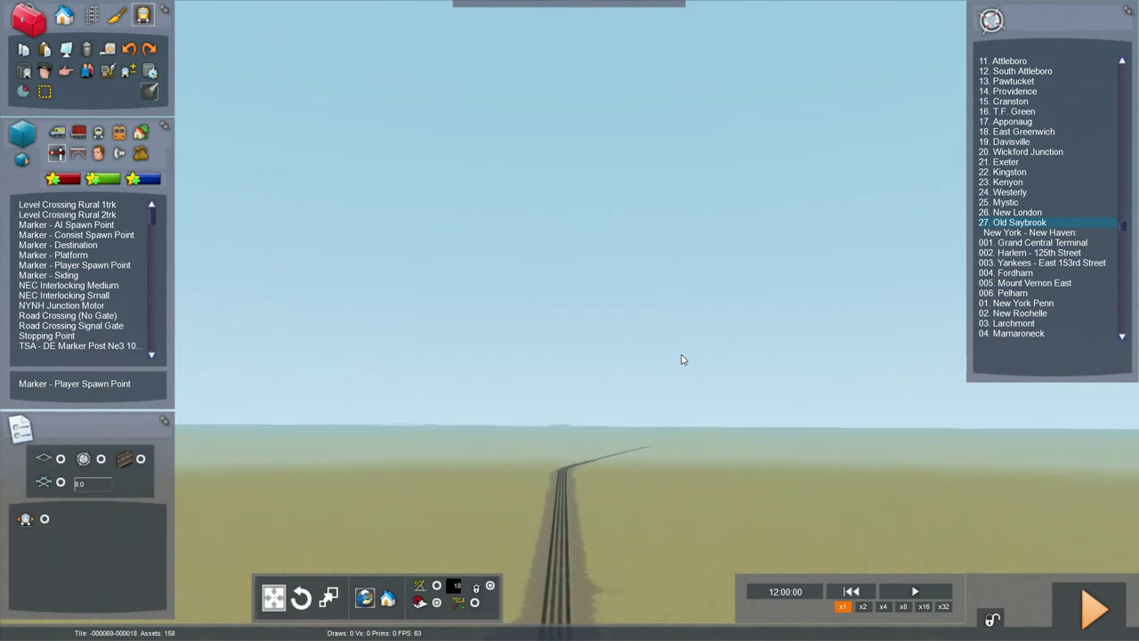
key(Up)
right_drag(683, 360, 707, 402)
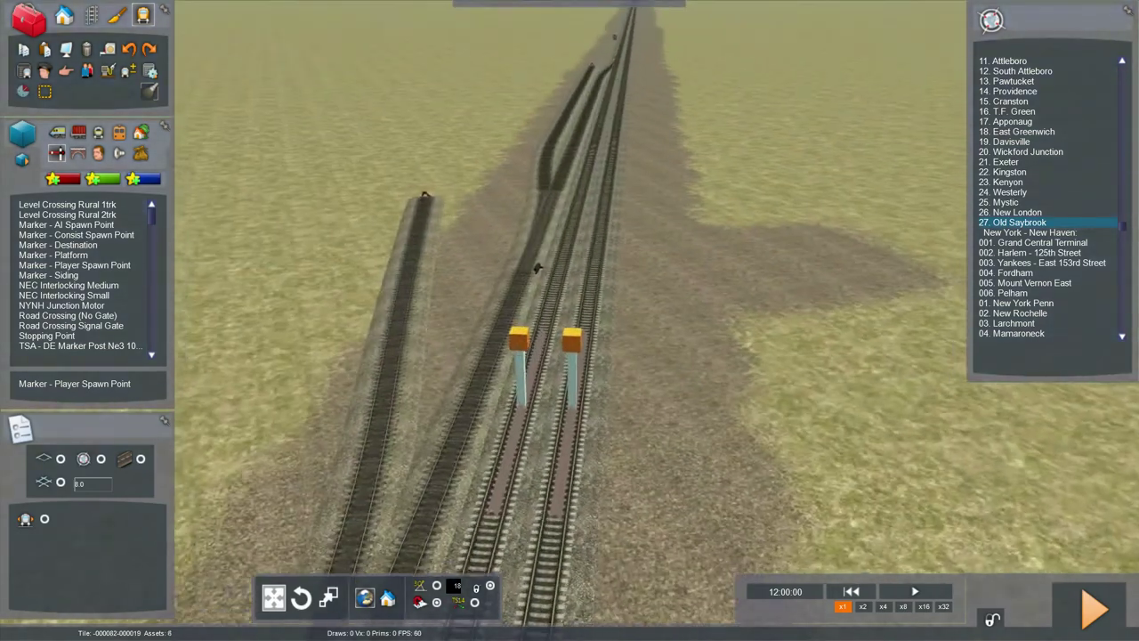
key(Up)
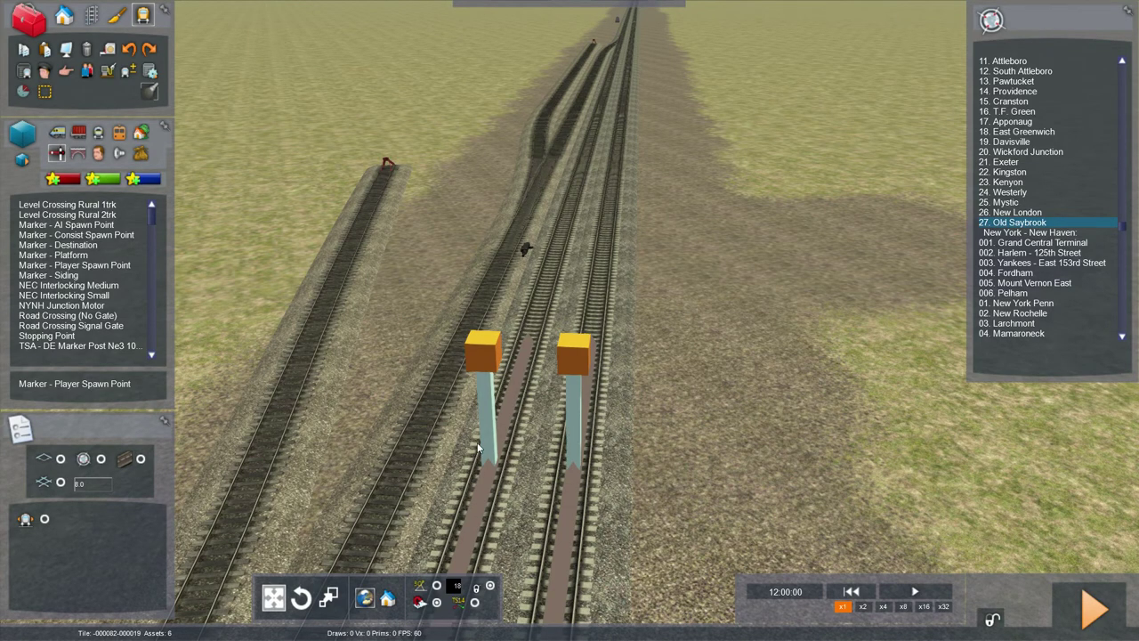
Examine the main tracks, switches and sidings around the two orange-topped markers from several viewpoints.
key(Left)
right_drag(496, 438, 712, 439)
right_drag(534, 499, 589, 178)
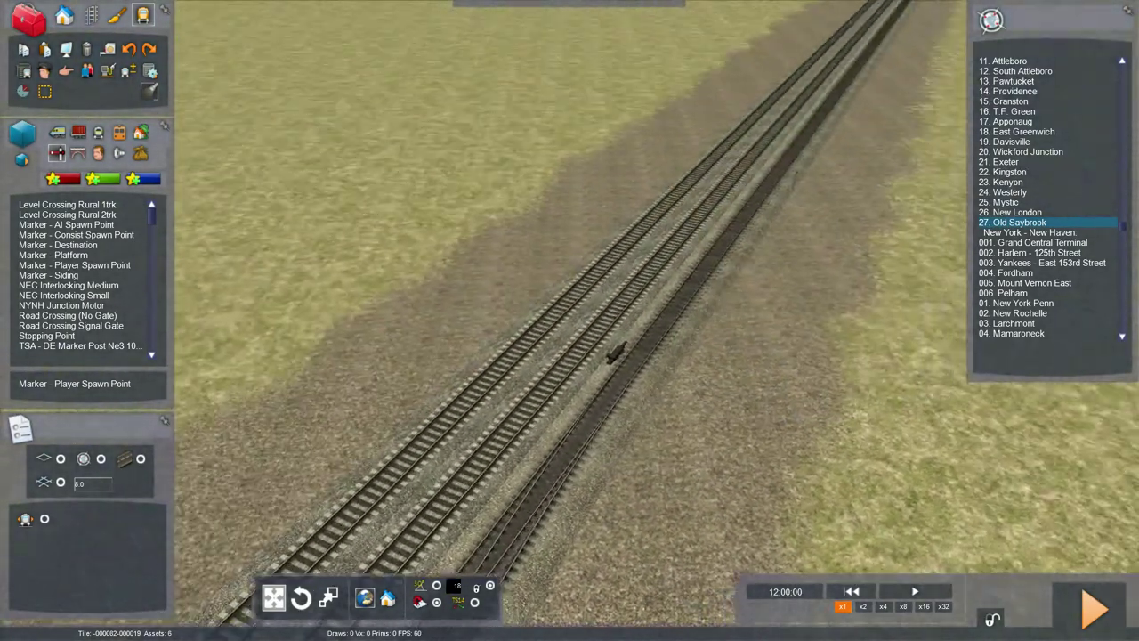
right_drag(383, 312, 434, 216)
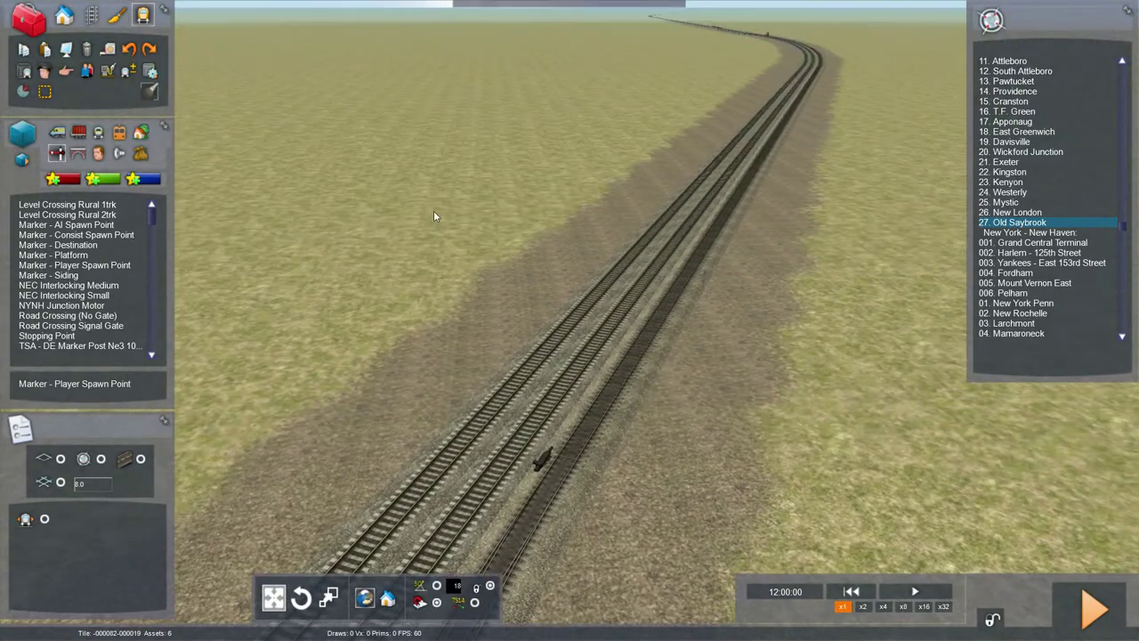
key(Up)
right_drag(729, 38, 767, 14)
scroll(598, 390, up, 10)
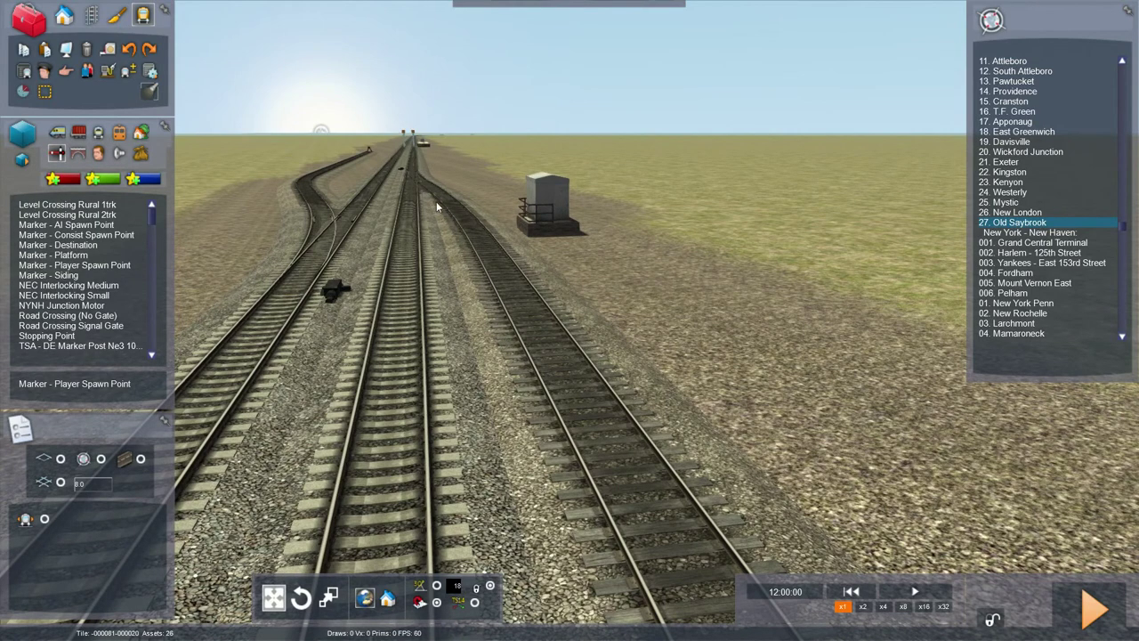
right_drag(567, 361, 575, 370)
key(Up)
key(Up)
right_drag(590, 529, 592, 530)
scroll(591, 531, up, 3)
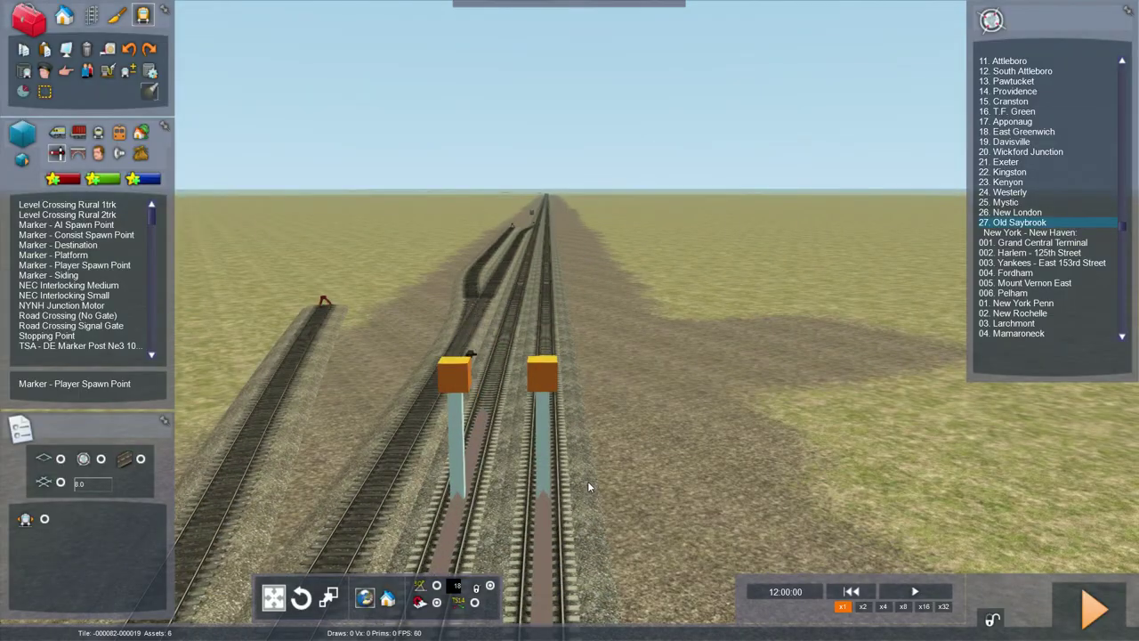
right_drag(556, 478, 319, 281)
right_drag(406, 312, 633, 378)
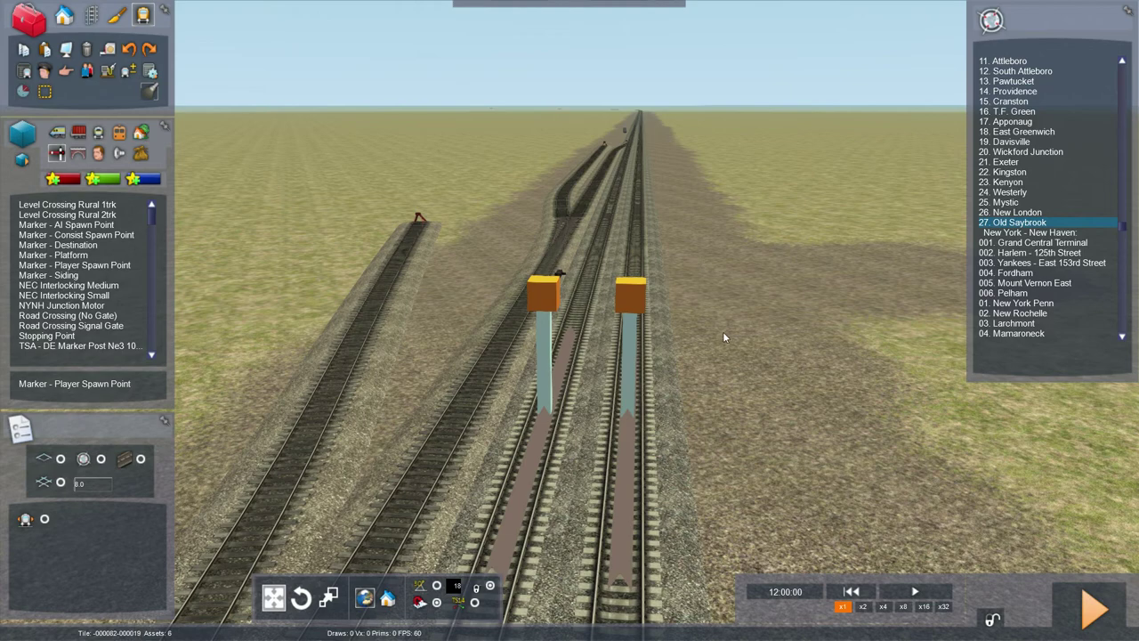
Exit the editor without saving the scenario changes and quit the session to the main menu.
click(1102, 606)
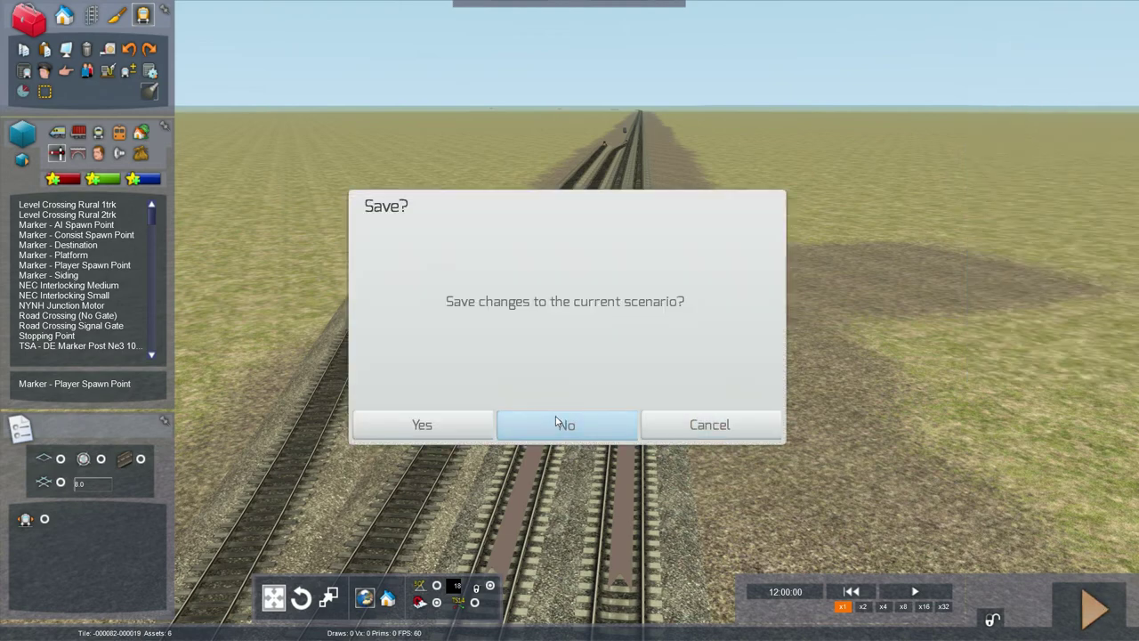
click(557, 421)
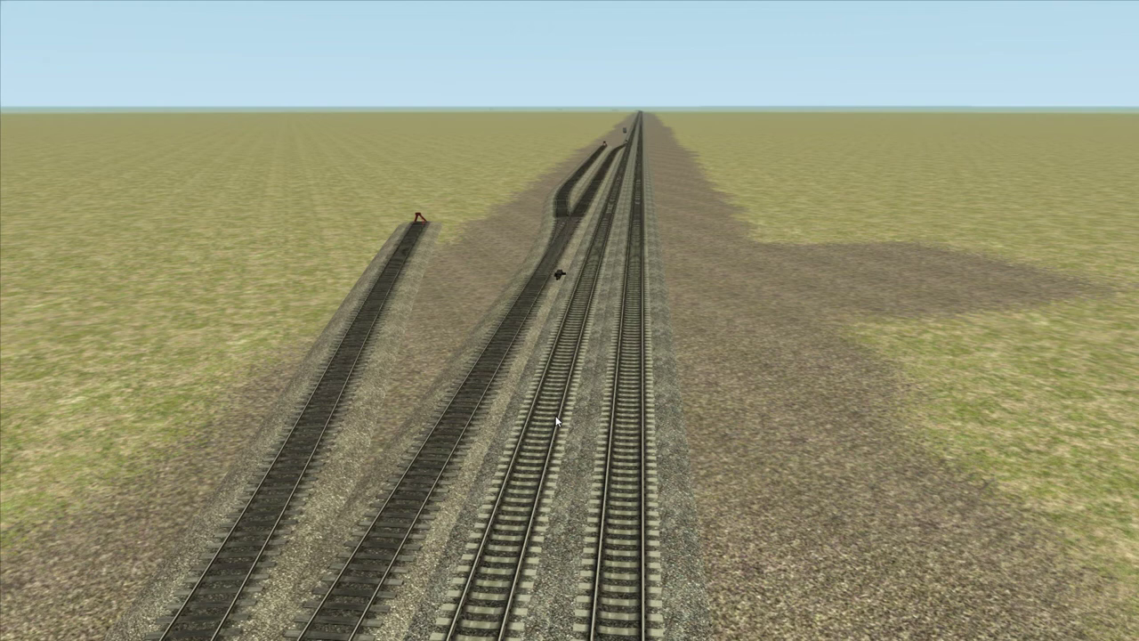
key(Escape)
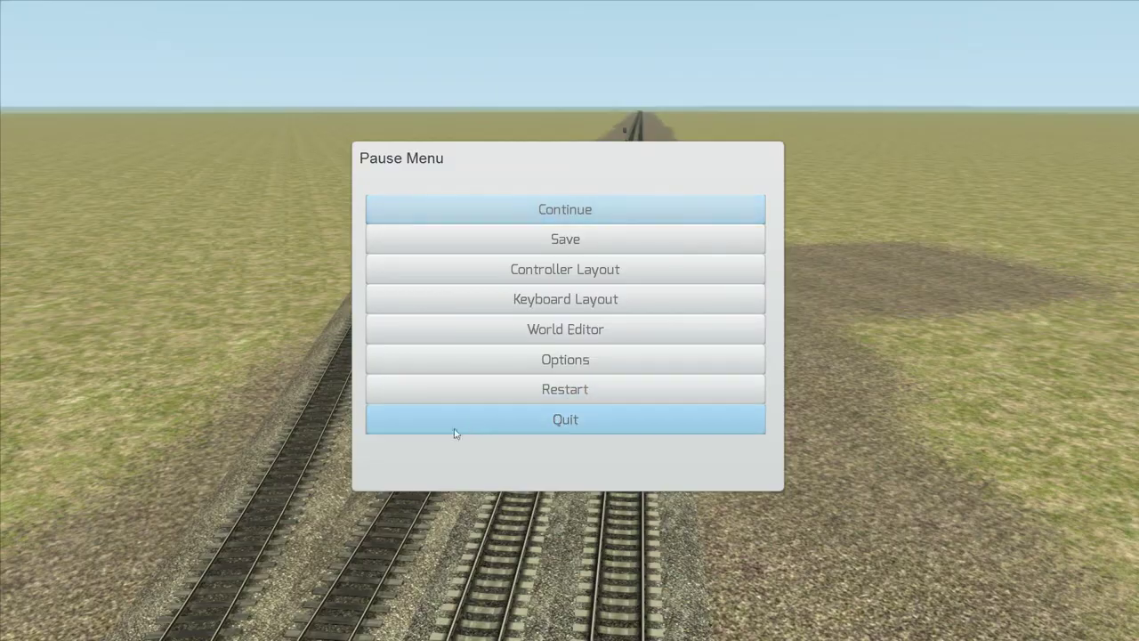
click(455, 422)
click(460, 424)
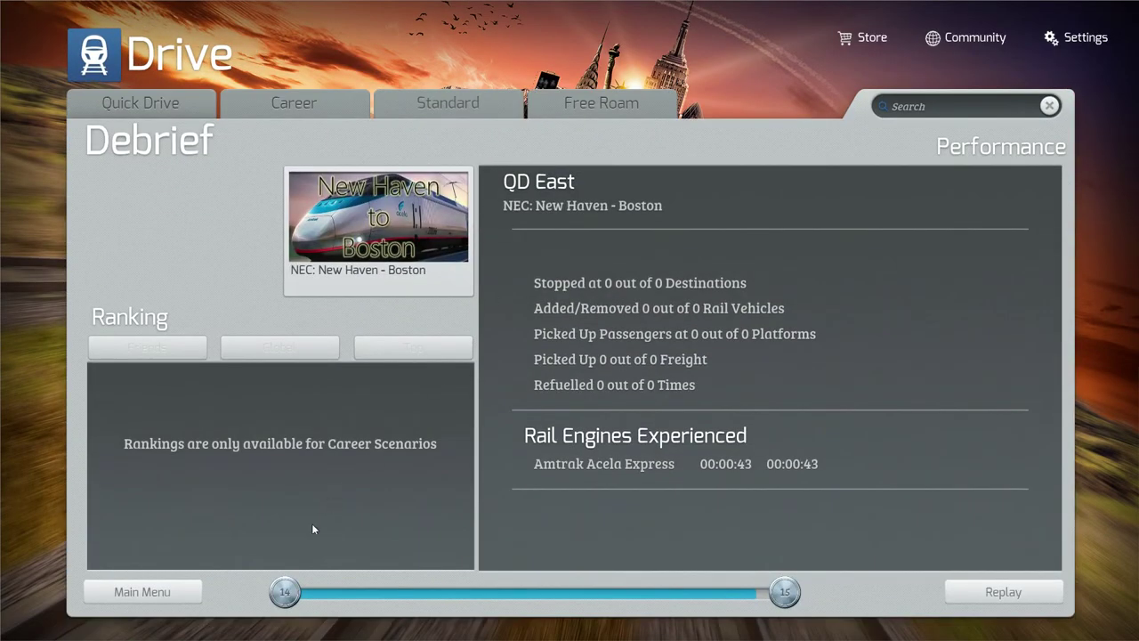
click(173, 591)
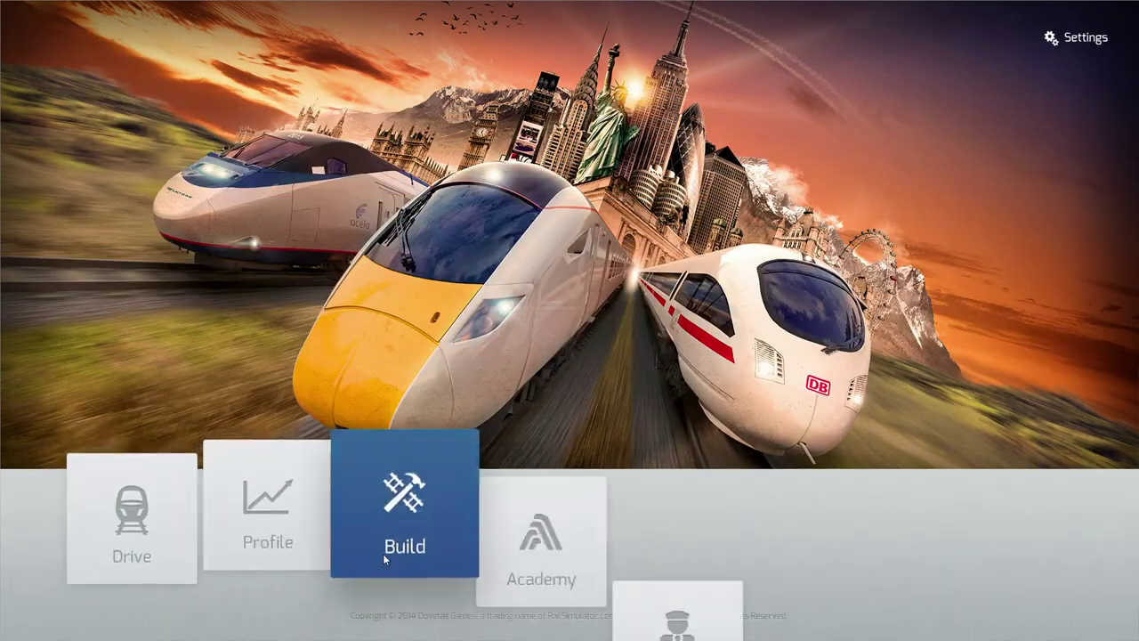
Open the Build section's publishing page, select the NEC: New Haven - Boston route and browse its Workshop screenshots.
click(385, 561)
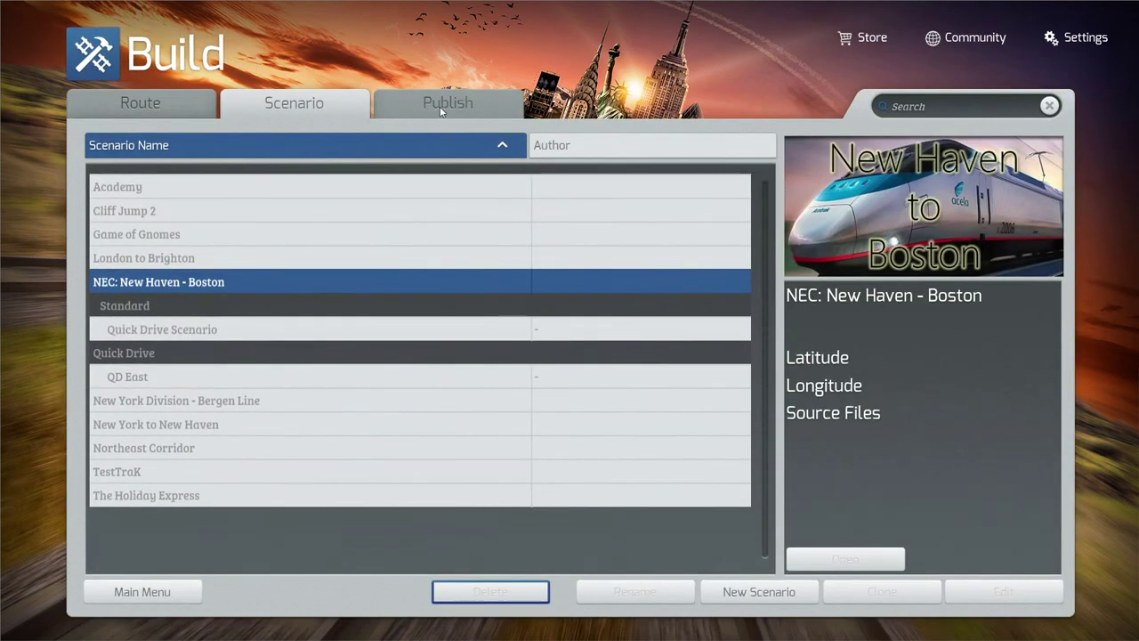
click(443, 104)
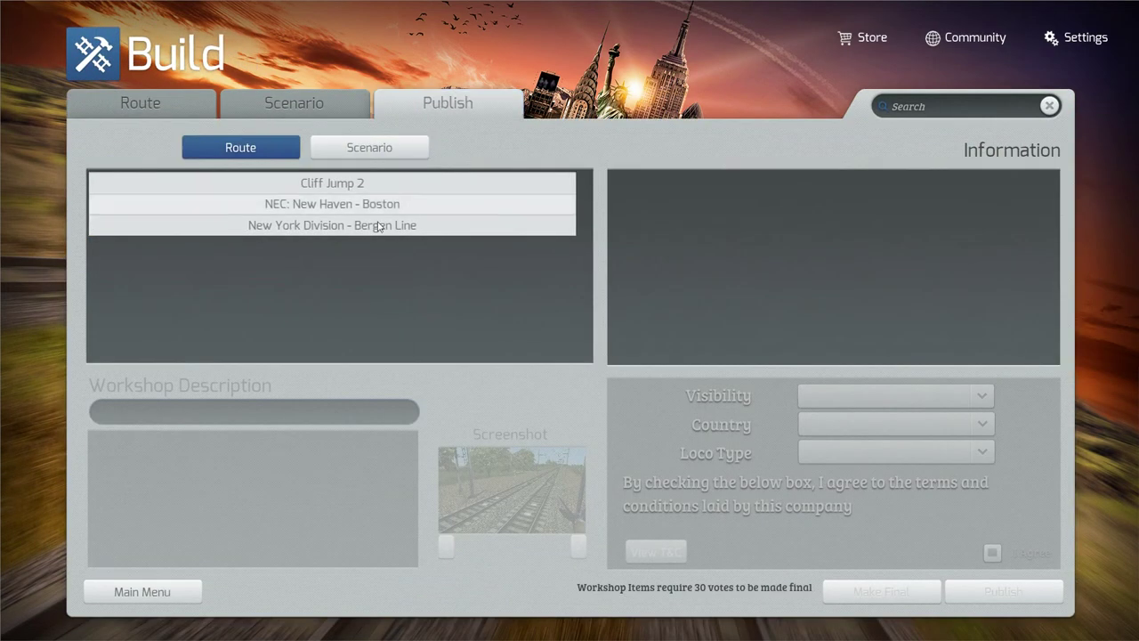
click(362, 201)
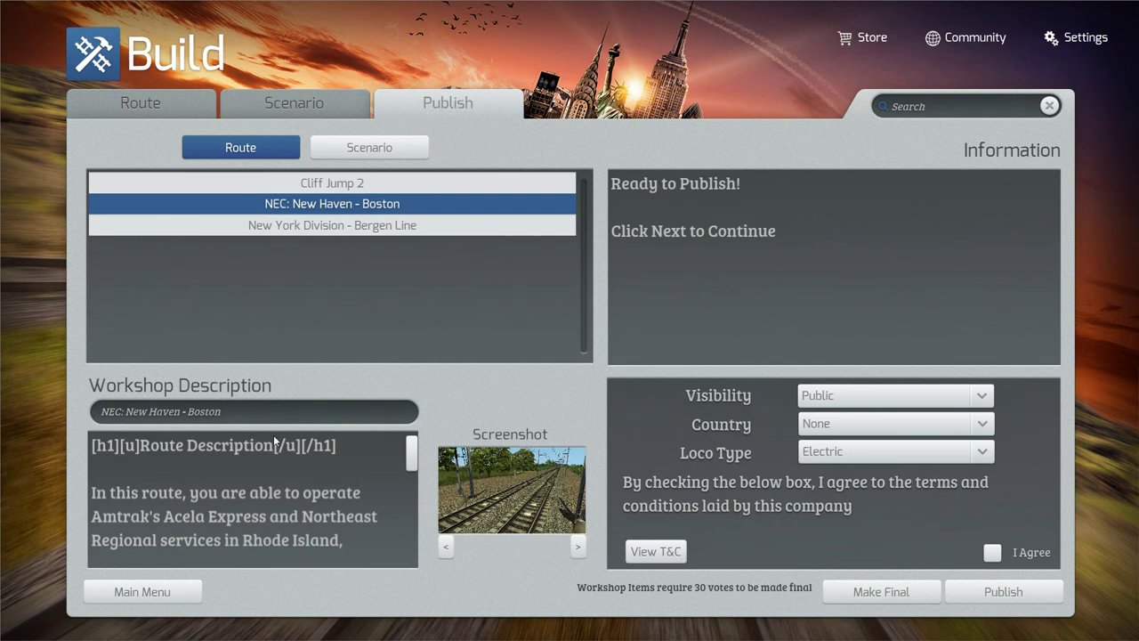
click(578, 547)
click(445, 547)
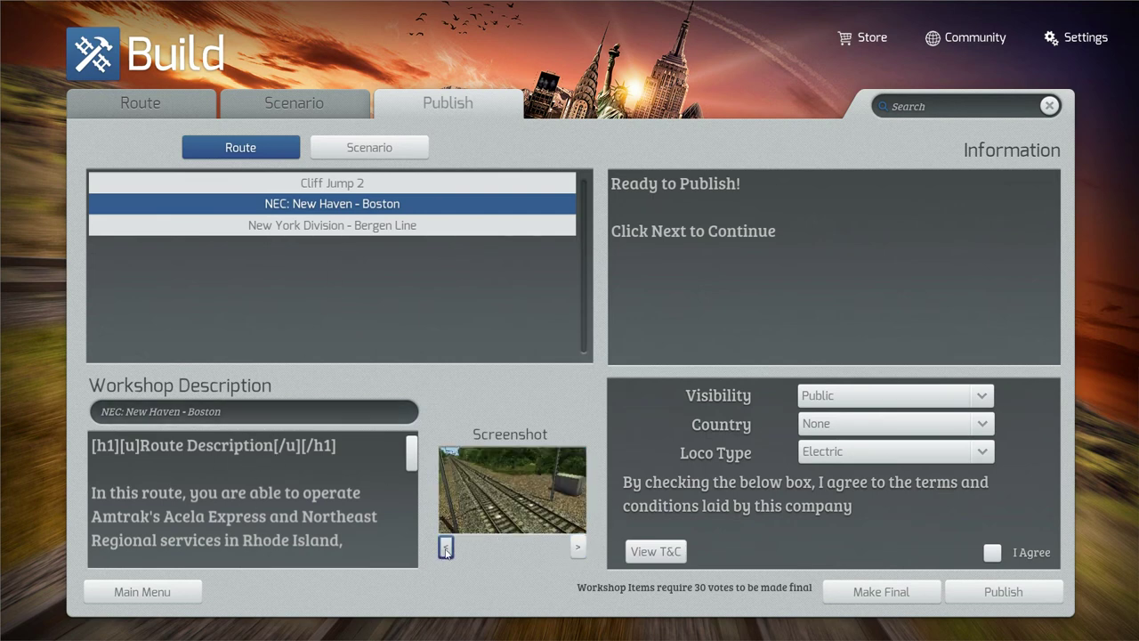
click(577, 546)
Review the Visibility, Country and Loco Type options for publishing the route, and leave for the main menu without publishing.
click(850, 405)
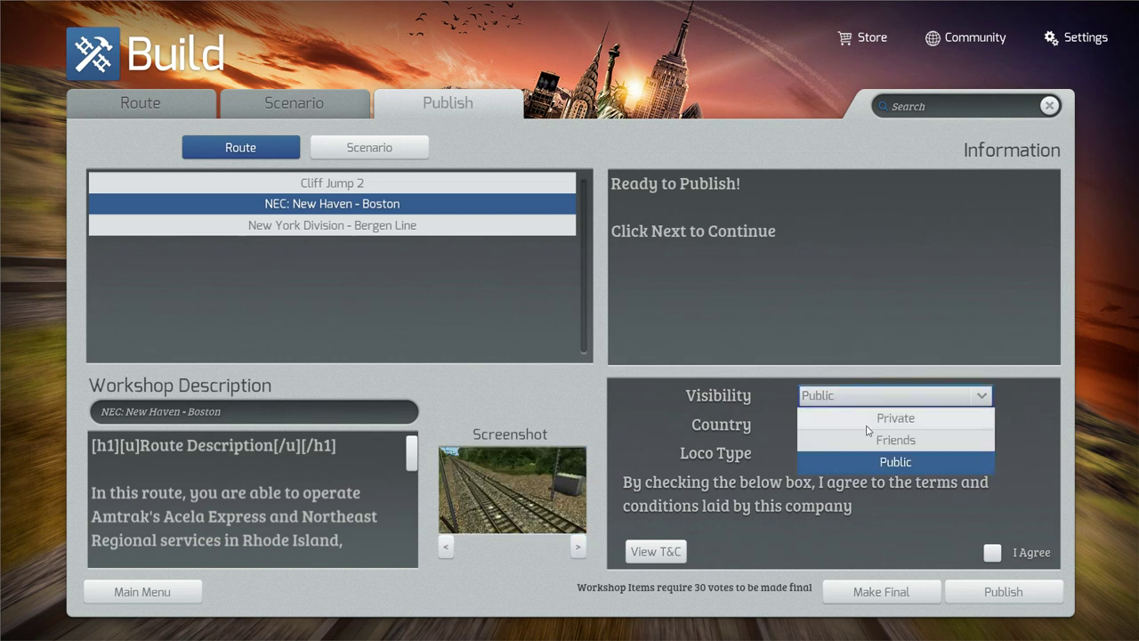
click(887, 398)
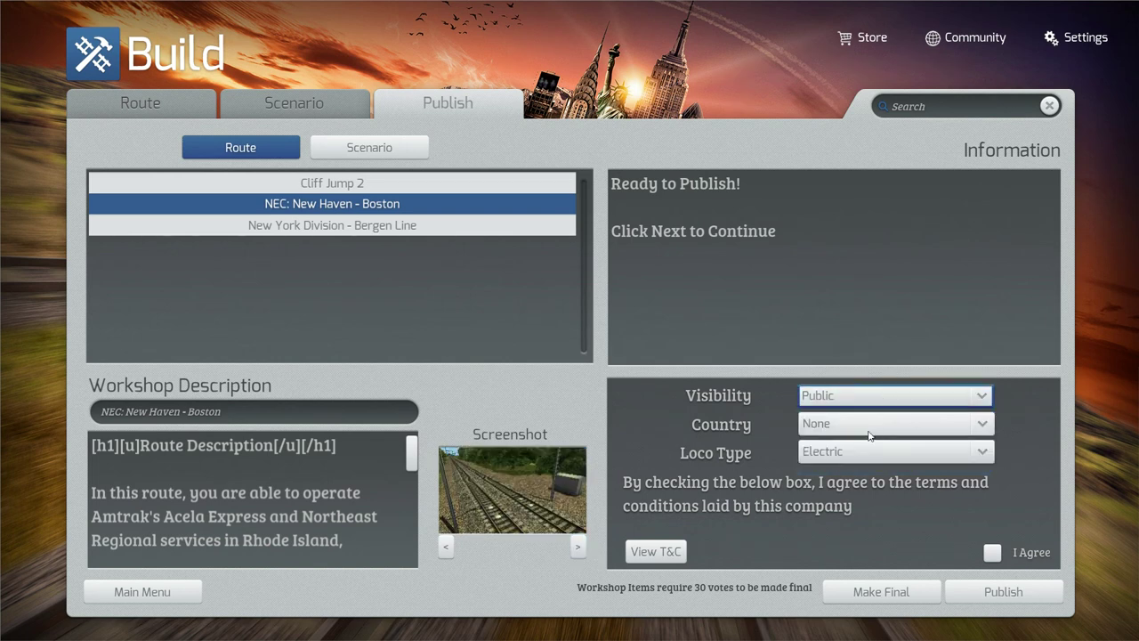
click(872, 426)
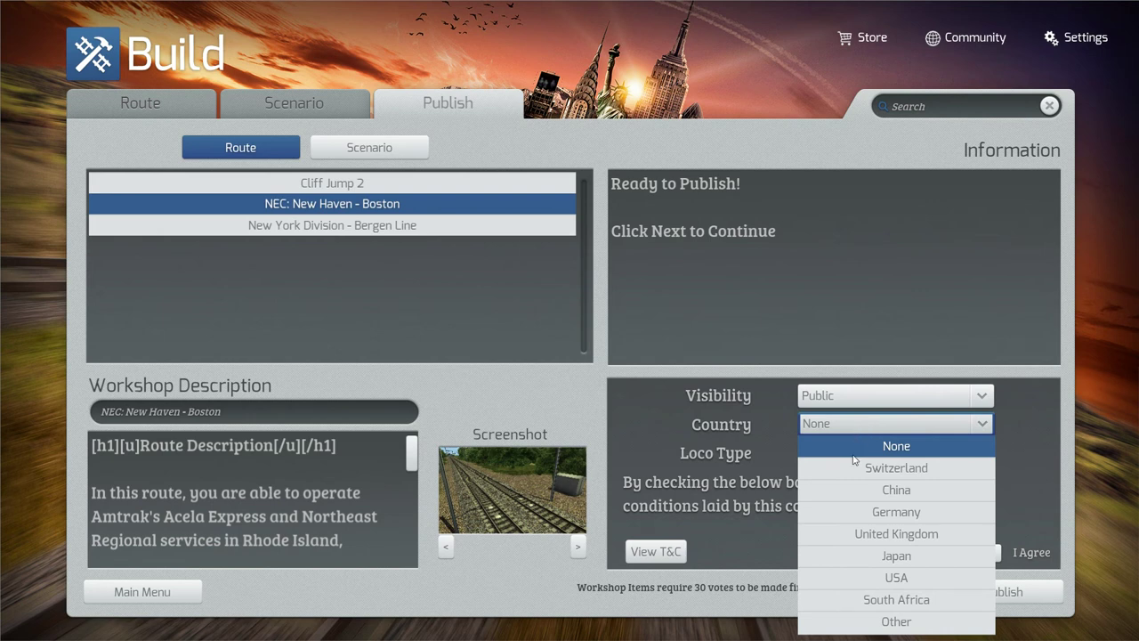
click(851, 460)
click(851, 462)
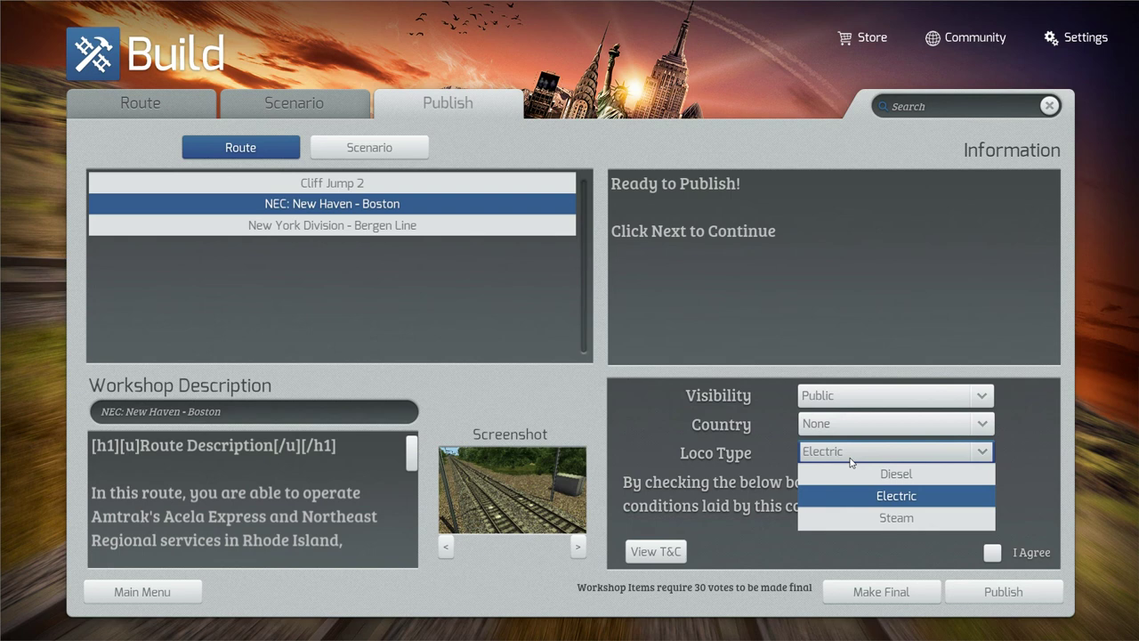
click(851, 462)
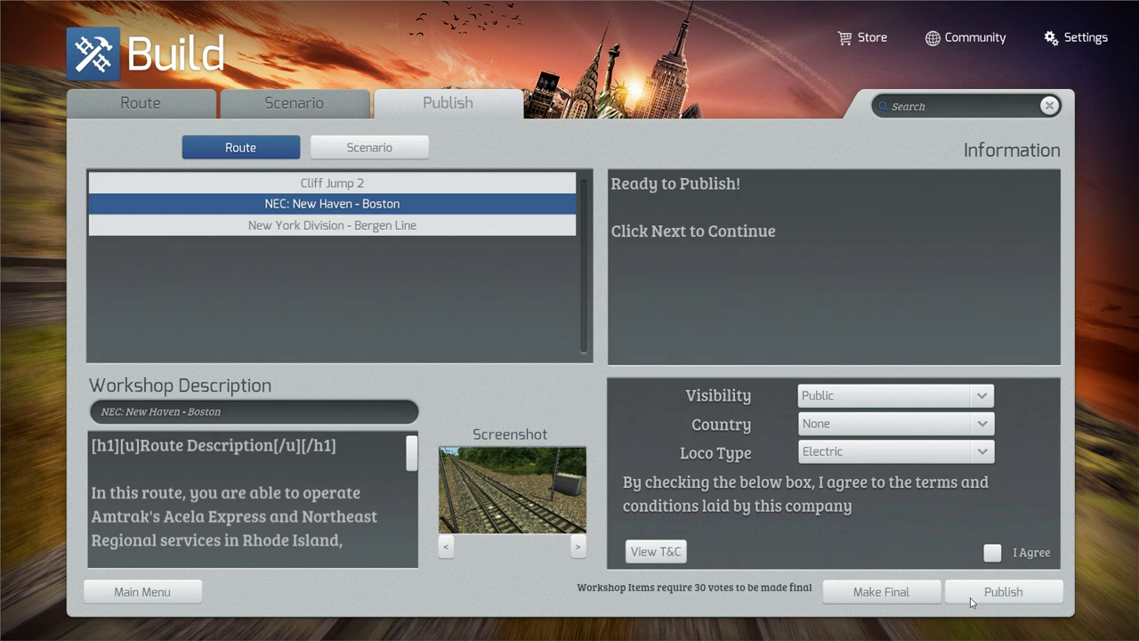
click(187, 587)
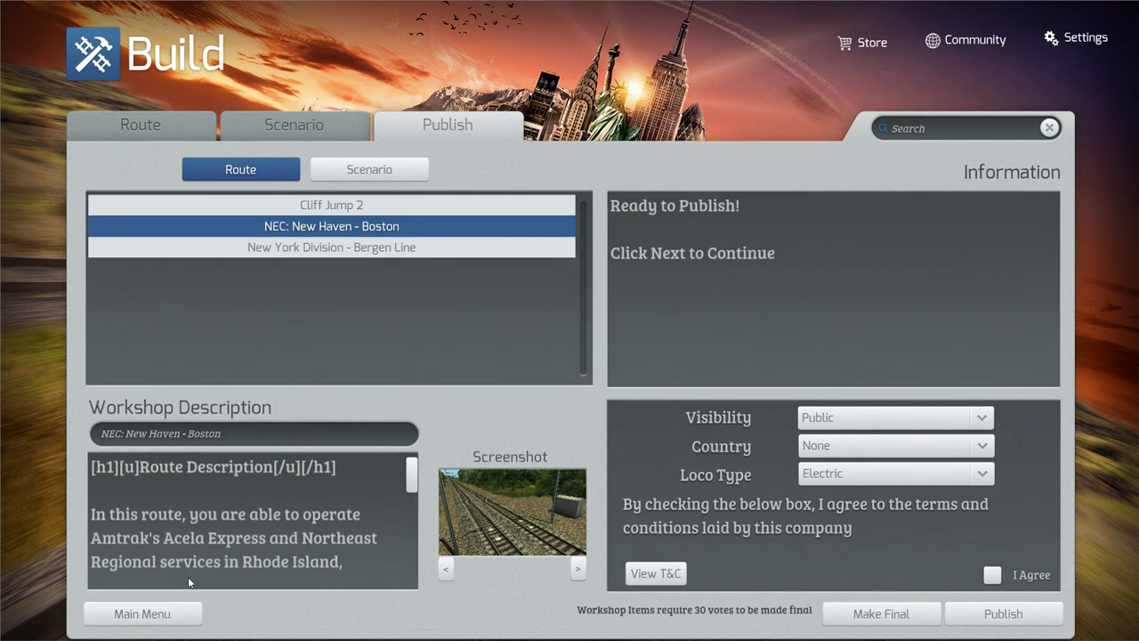